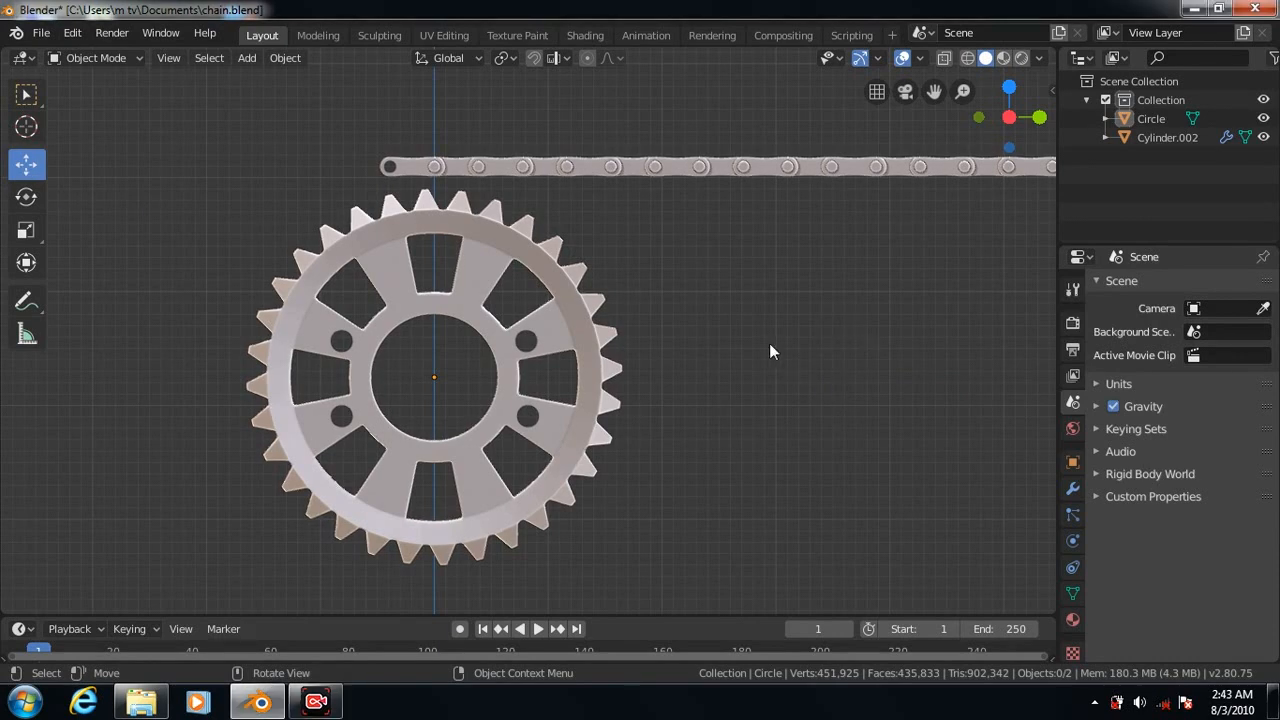
middle_drag(824, 334, 814, 510)
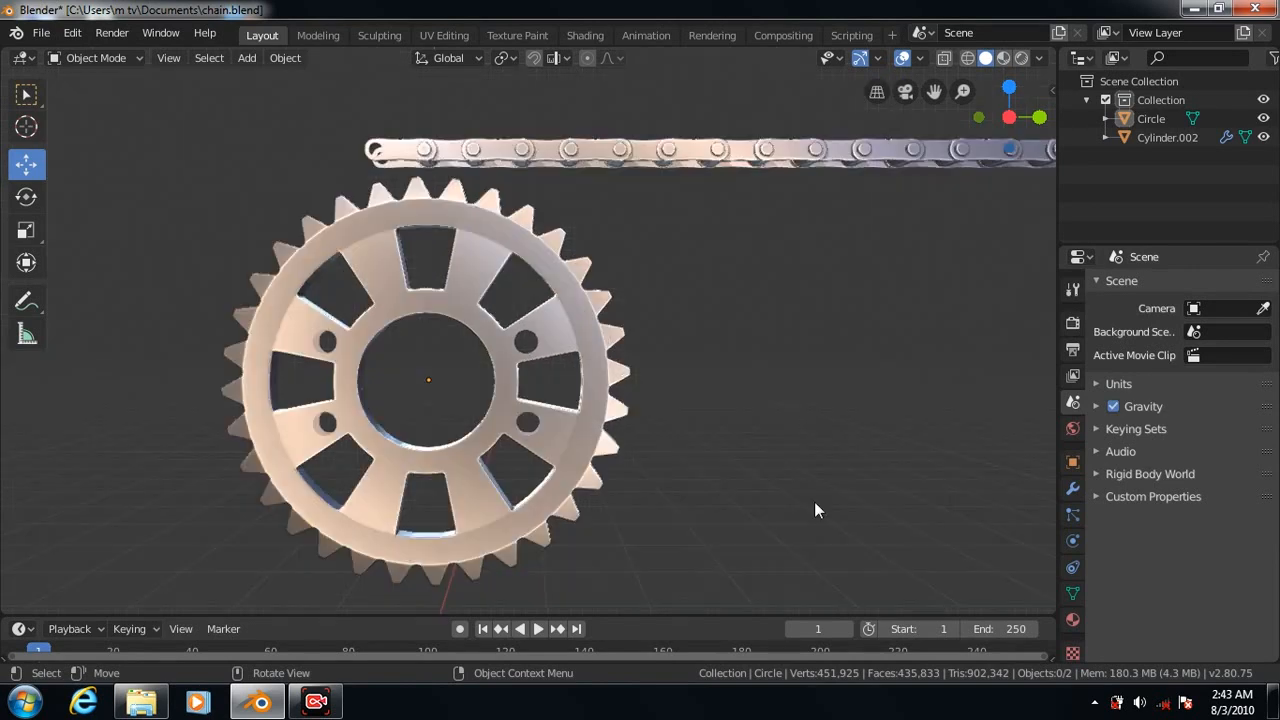
middle_drag(788, 407, 760, 381)
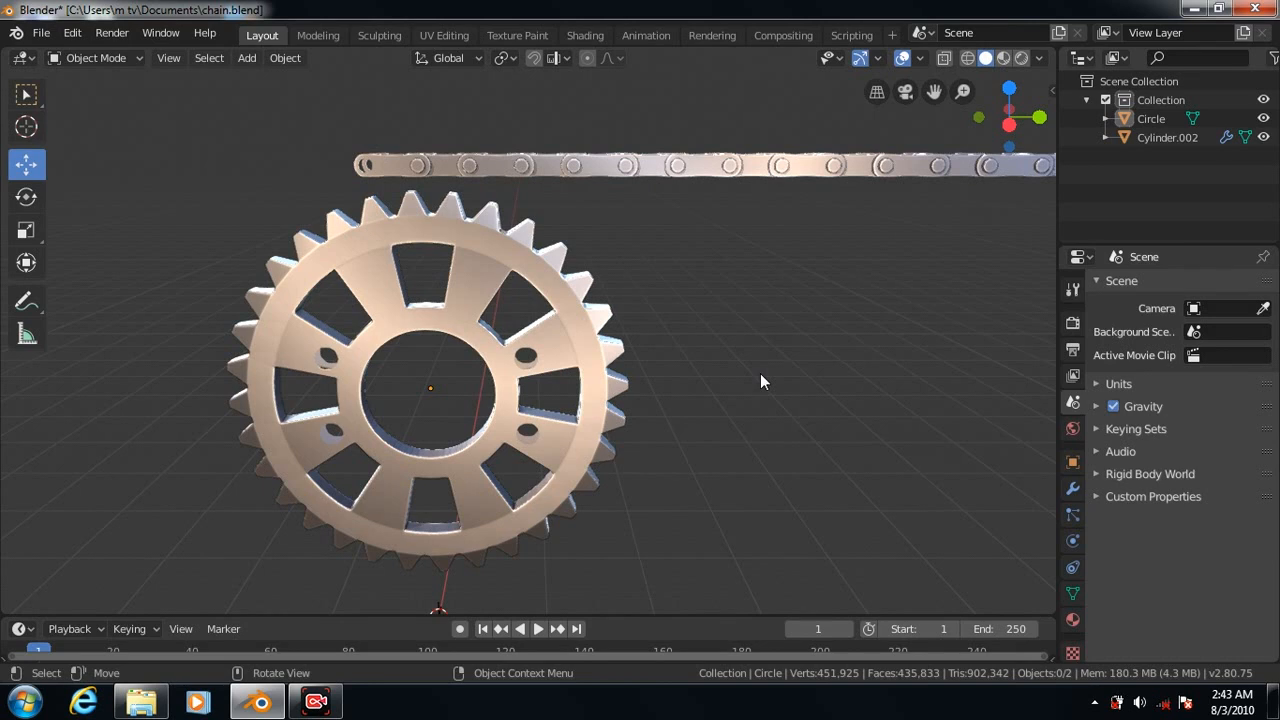
key(KP_8)
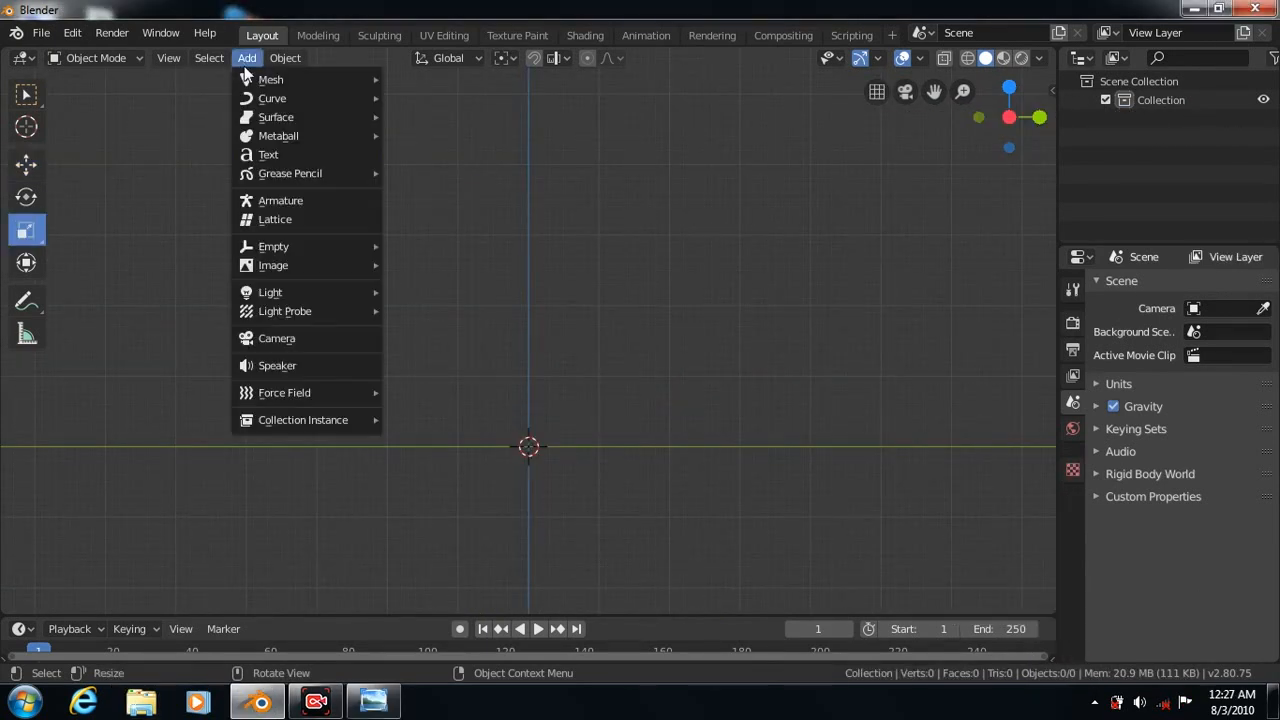
Add the sprocket-and-chain photo as a reference image and enlarge it to a scale of 1.967
mouse_move(330, 265)
click(420, 282)
click(197, 59)
click(56, 155)
click(585, 570)
click(1190, 82)
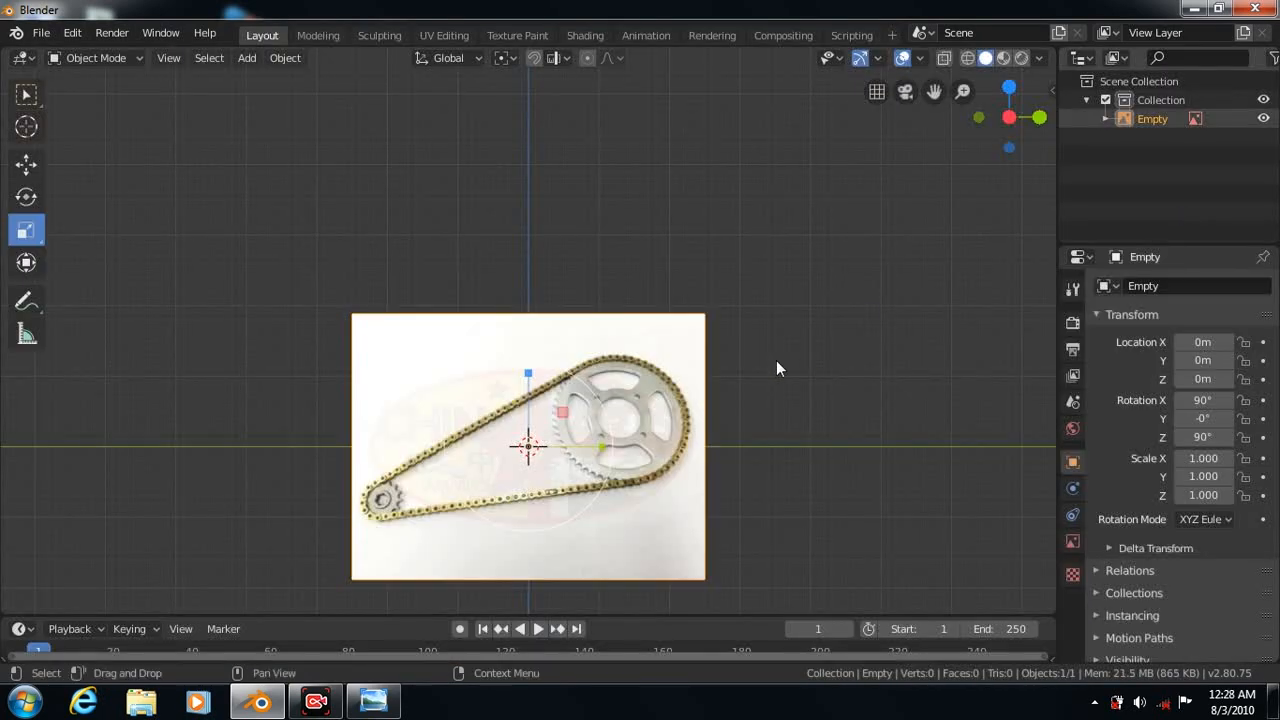
key(s)
click(956, 429)
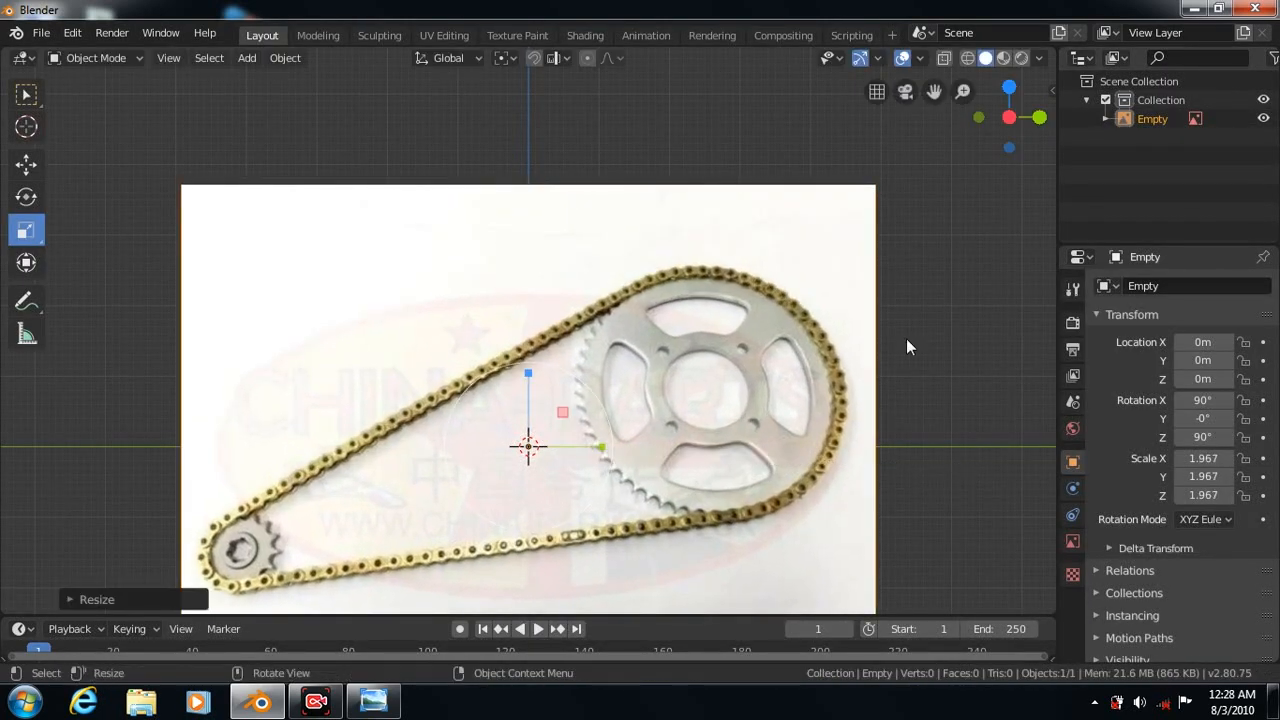
Add a 64-vertex mesh circle and align it to the current view
click(247, 57)
mouse_move(300, 79)
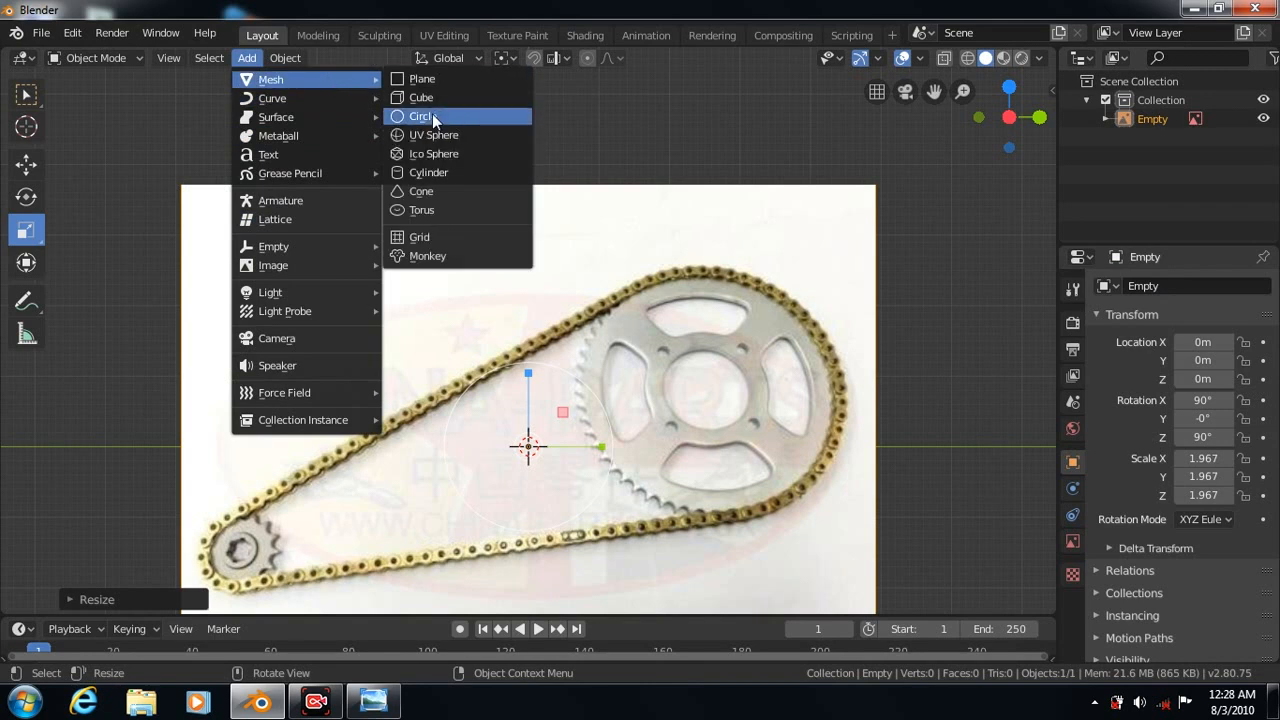
click(423, 116)
click(1263, 137)
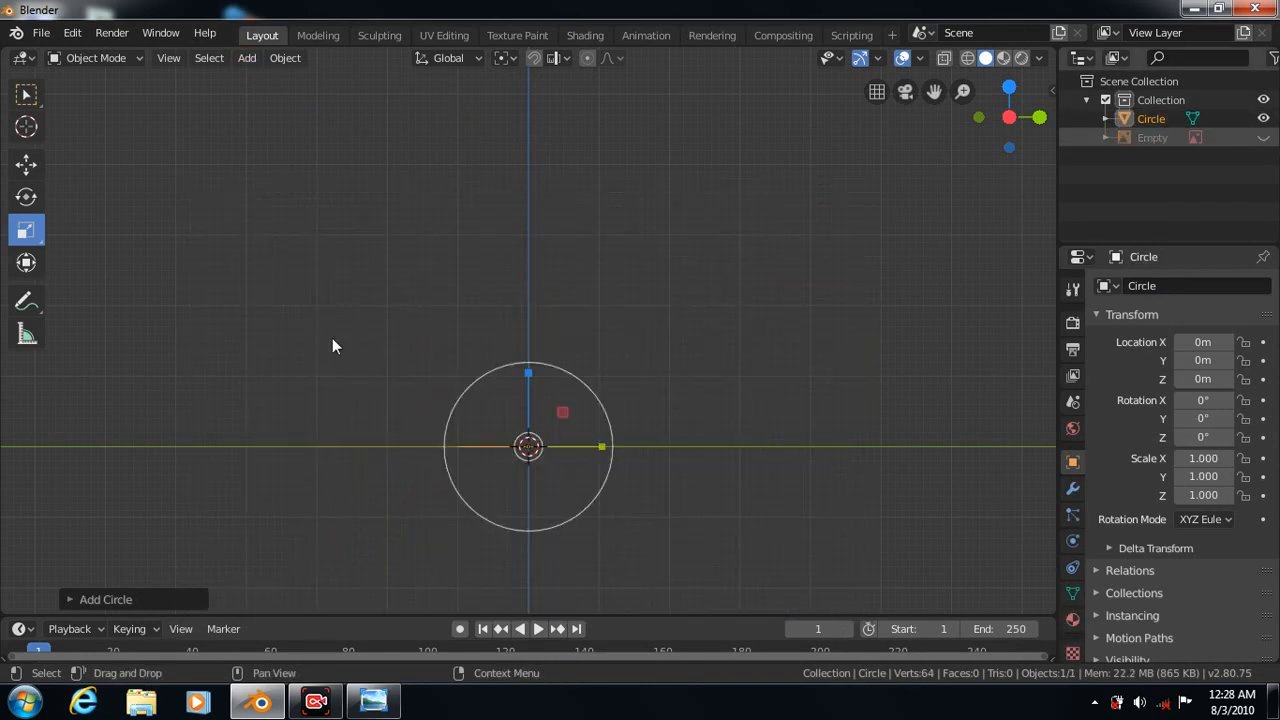
click(69, 599)
click(285, 480)
click(240, 515)
click(70, 367)
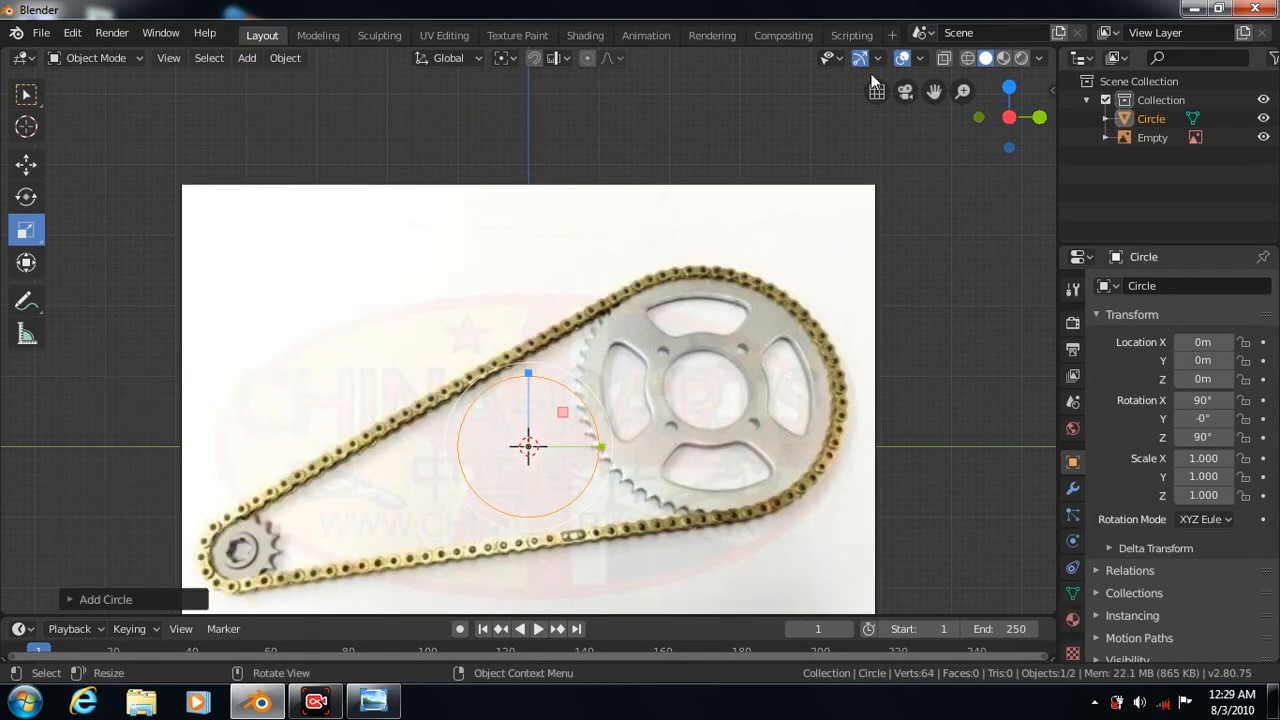
Hide the reference image, scale the circle up around its center and apply its scale
click(1263, 137)
key(s)
click(906, 377)
key(ctrl+a)
click(740, 375)
drag(933, 91, 928, 1)
scroll(839, 278, up, 2)
scroll(839, 280, up, 2)
scroll(853, 237, down, 2)
Extrude the circle's edge inward twice into a flat ring with a central hole, and add a loop cut near the hole
key(Tab)
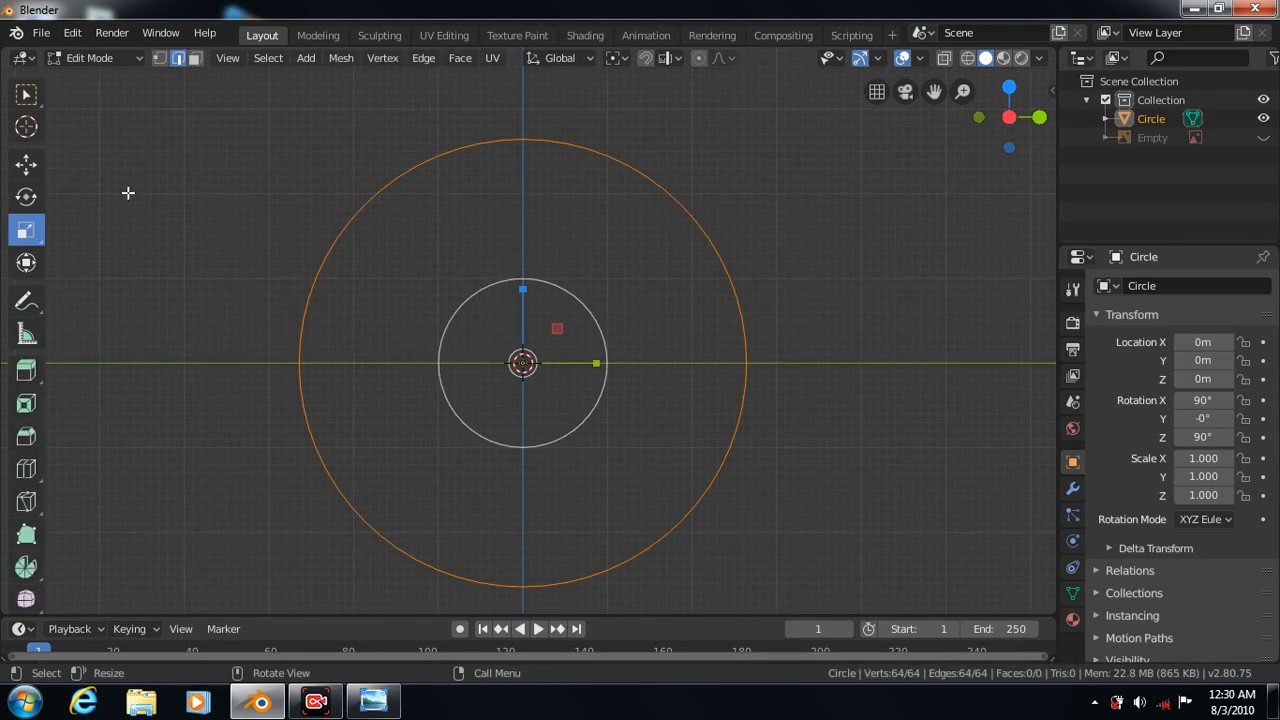
key(e)
key(s)
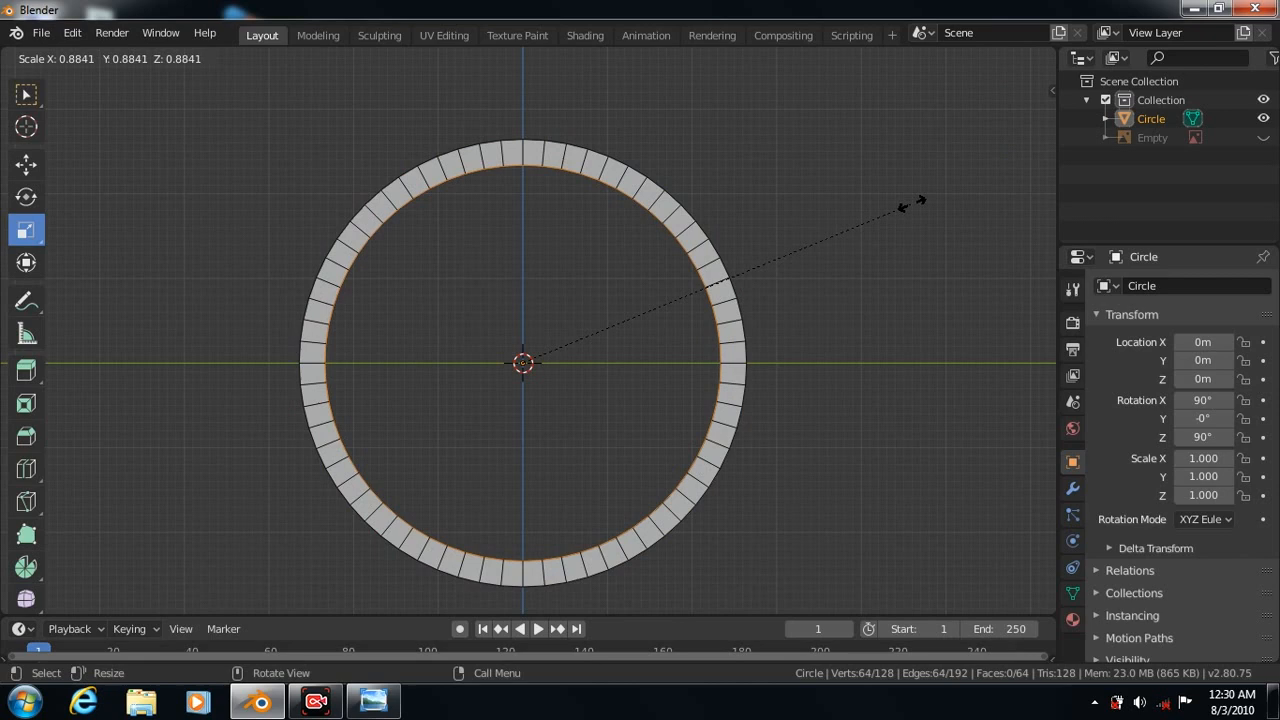
click(900, 216)
key(e)
key(s)
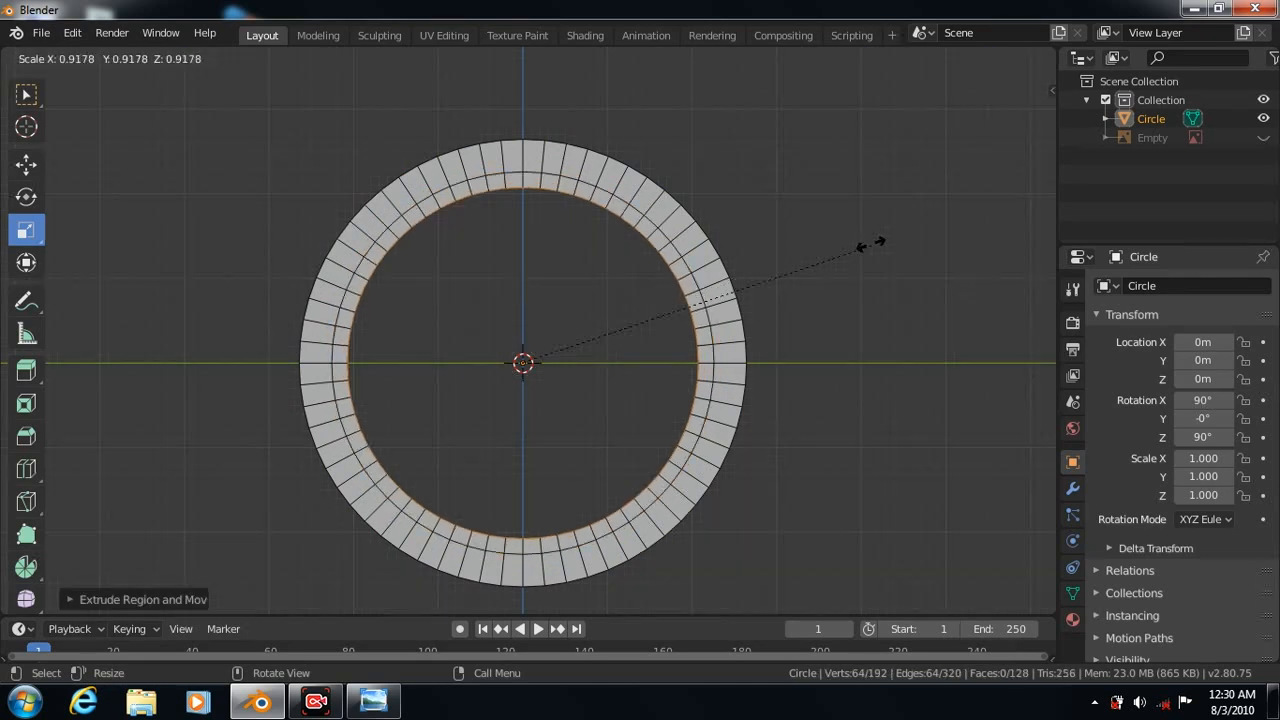
click(690, 340)
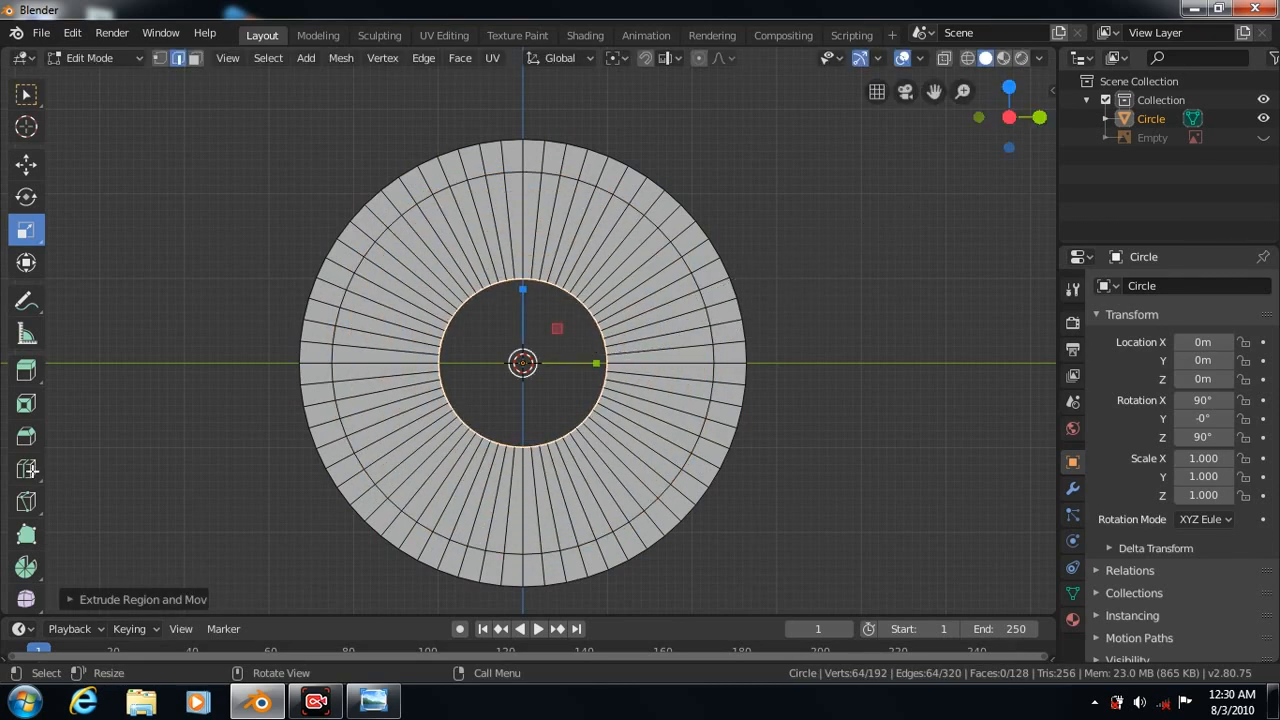
key(ctrl+r)
drag(640, 318, 906, 242)
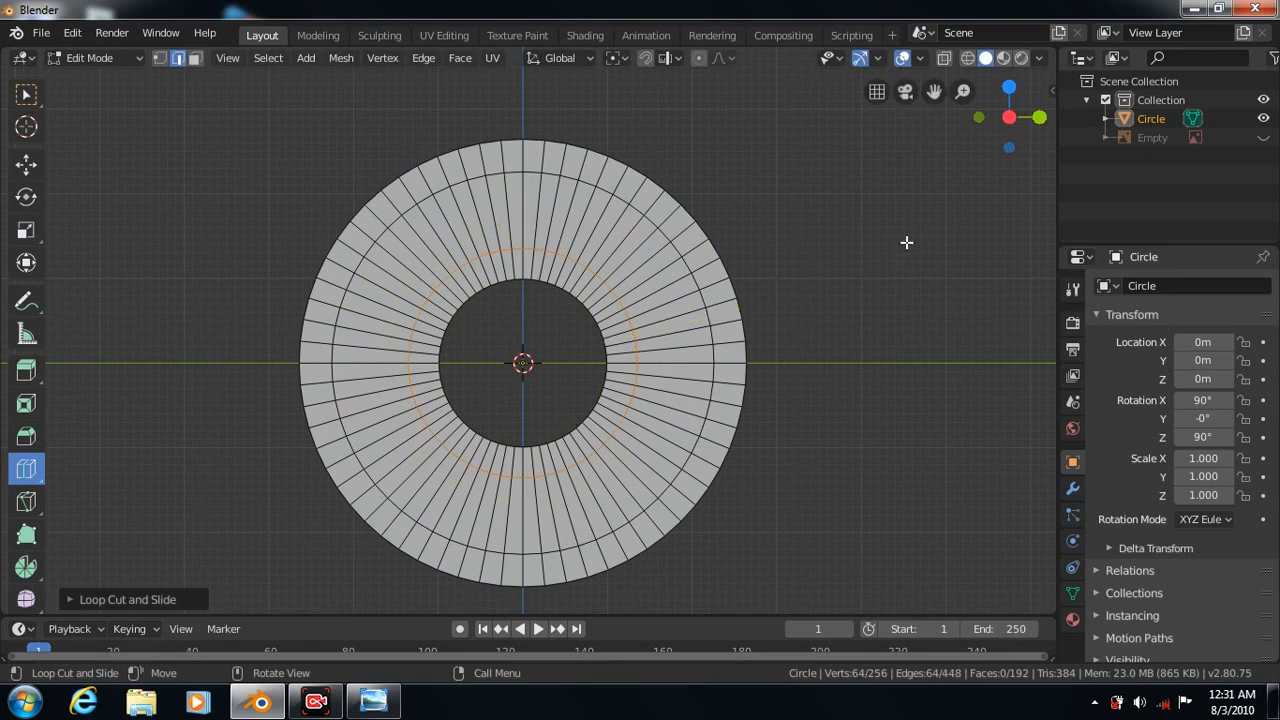
Extrude all of the ring's faces along the X axis to give it thickness
key(Tab)
key(Tab)
key(a)
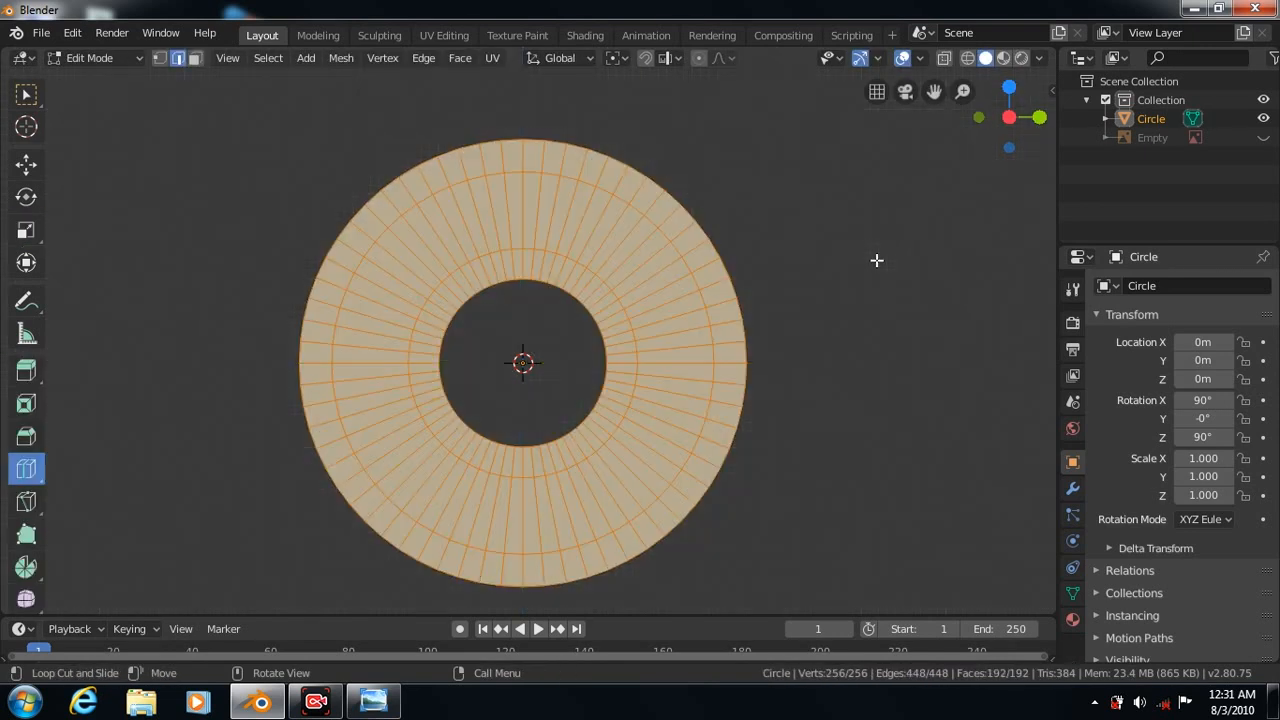
key(KP_1)
click(27, 373)
drag(734, 323, 703, 331)
click(100, 599)
click(130, 466)
Select the ring's outer rim faces and reduce the selection to every other face with Checker Deselect
click(195, 57)
click(26, 97)
click(541, 230)
ctrl+alt+click(541, 238)
click(267, 58)
click(305, 209)
Scale the selected rim faces around their individual origins to widen the tooth bases
click(618, 58)
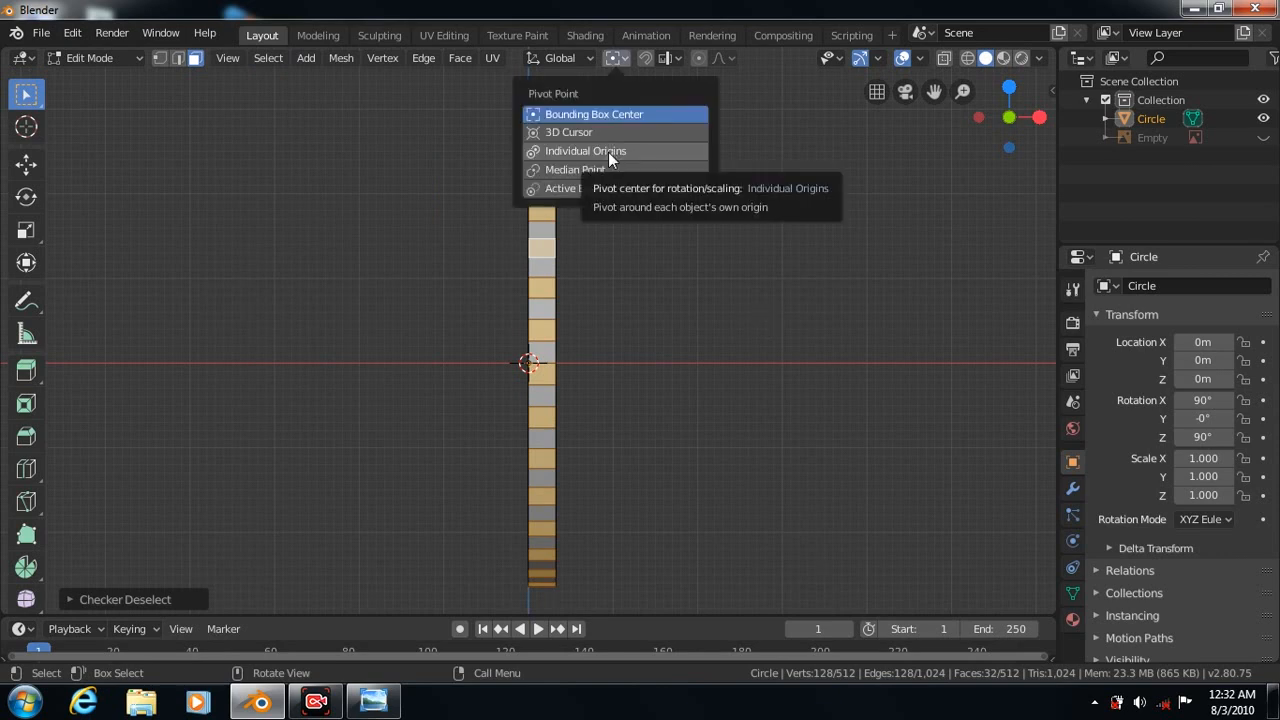
click(26, 229)
drag(680, 380, 757, 394)
drag(612, 360, 591, 363)
Inset the selected rim faces and scale them outward from the bounding box center to raise the teeth
click(459, 57)
click(476, 145)
click(478, 143)
click(614, 57)
click(602, 112)
key(KP_3)
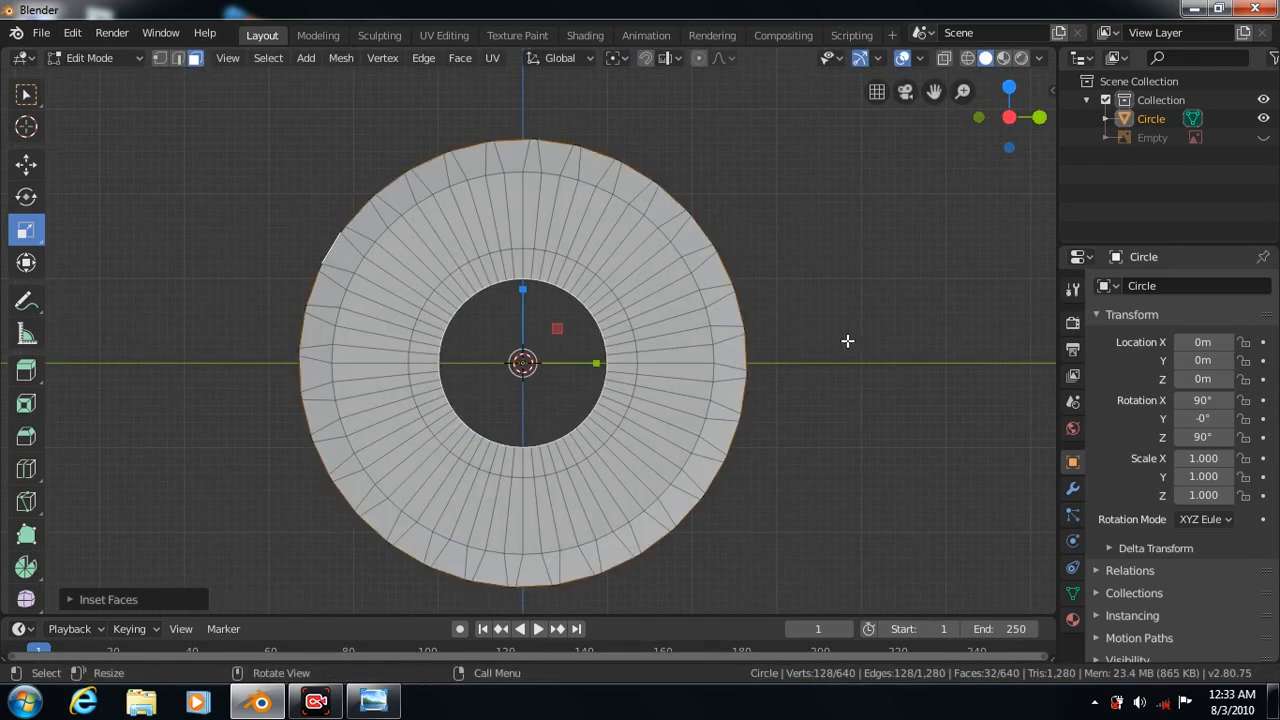
key(s)
click(886, 354)
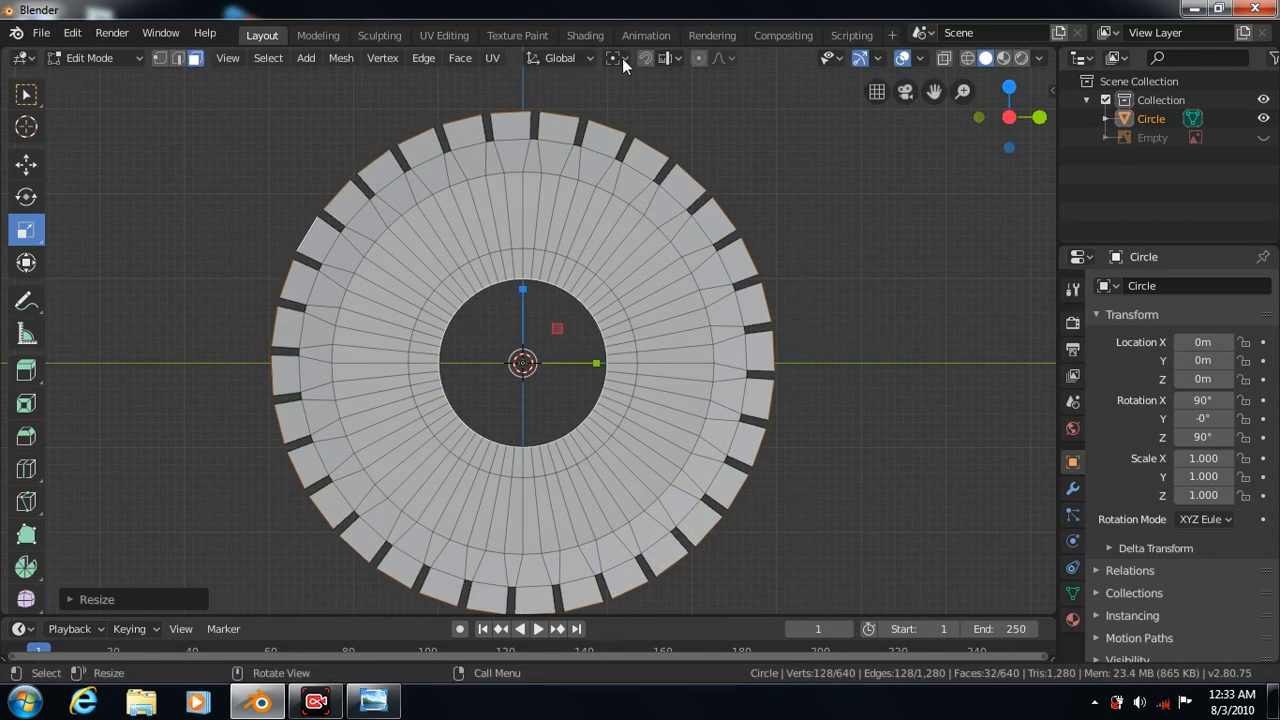
Taper the teeth by scaling their tip faces down around individual origins
click(622, 58)
click(585, 153)
click(931, 377)
key(ctrl+z)
key(s)
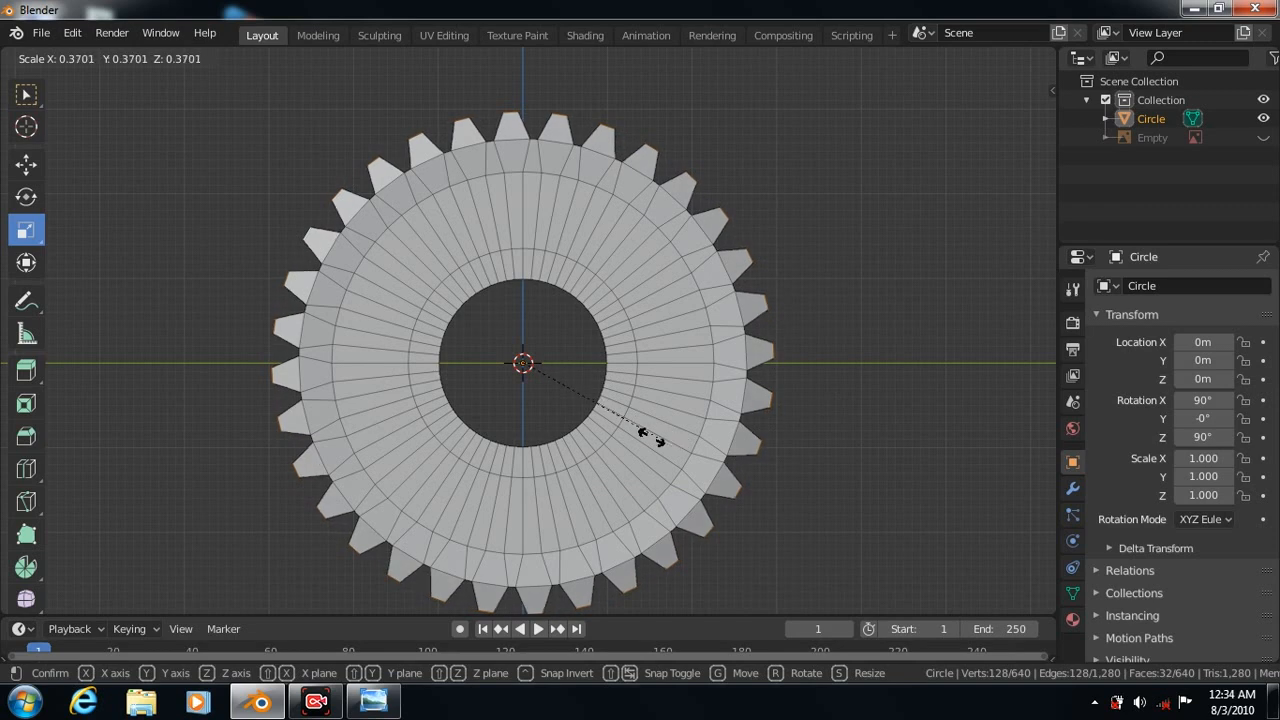
click(583, 429)
Widen the tooth tip faces along the X axis
key(KP_1)
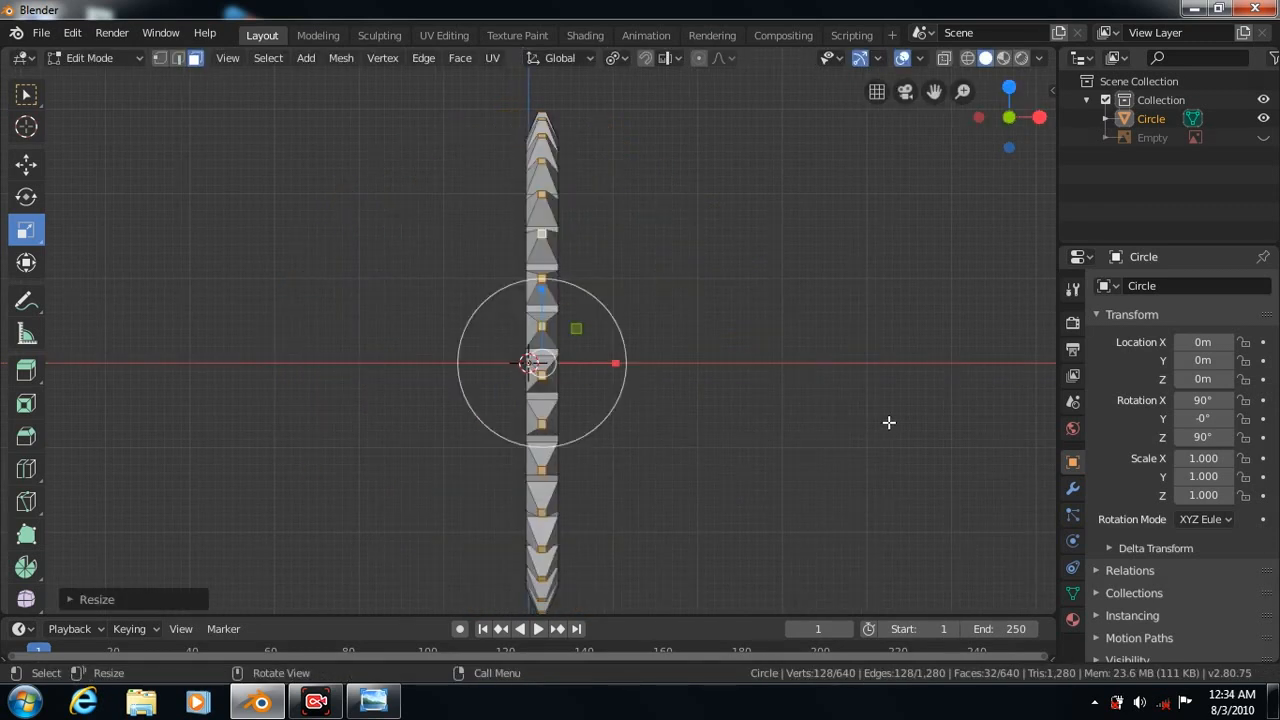
drag(614, 363, 738, 379)
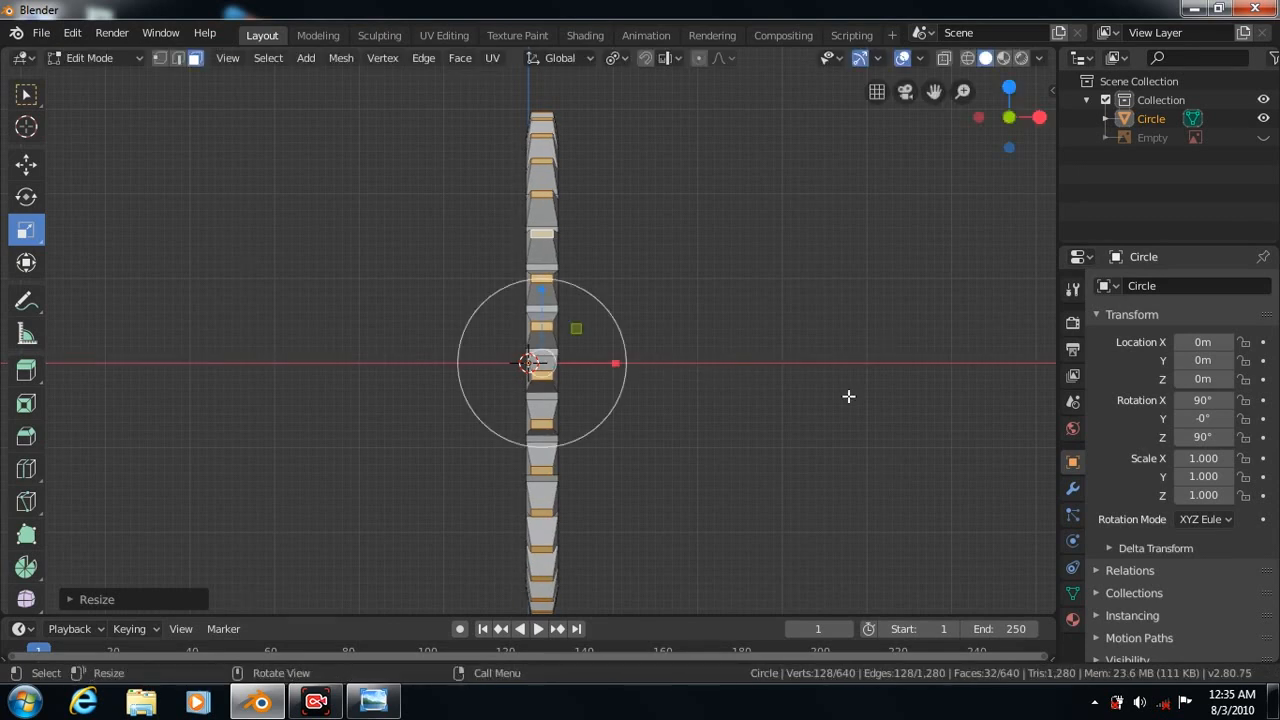
key(KP_3)
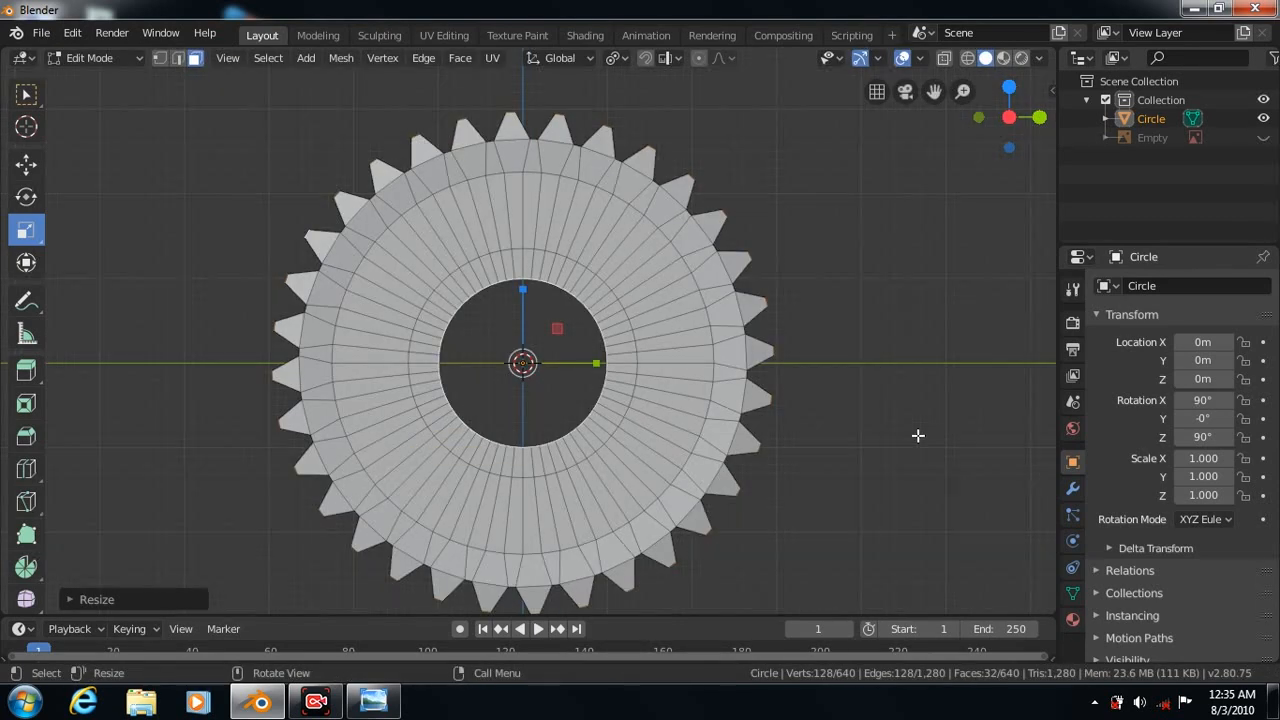
Delete all of the sprocket's faces except a four-tooth wedge at its top, inverting the wedge selection
click(26, 94)
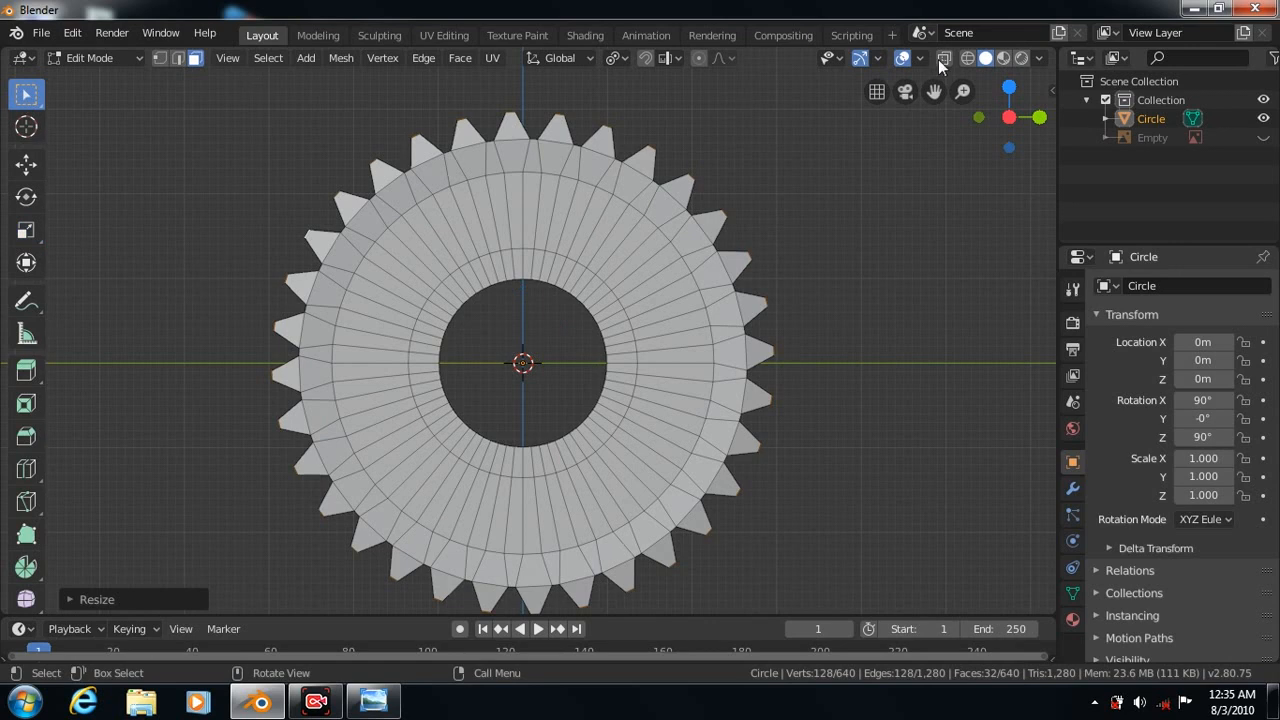
click(941, 57)
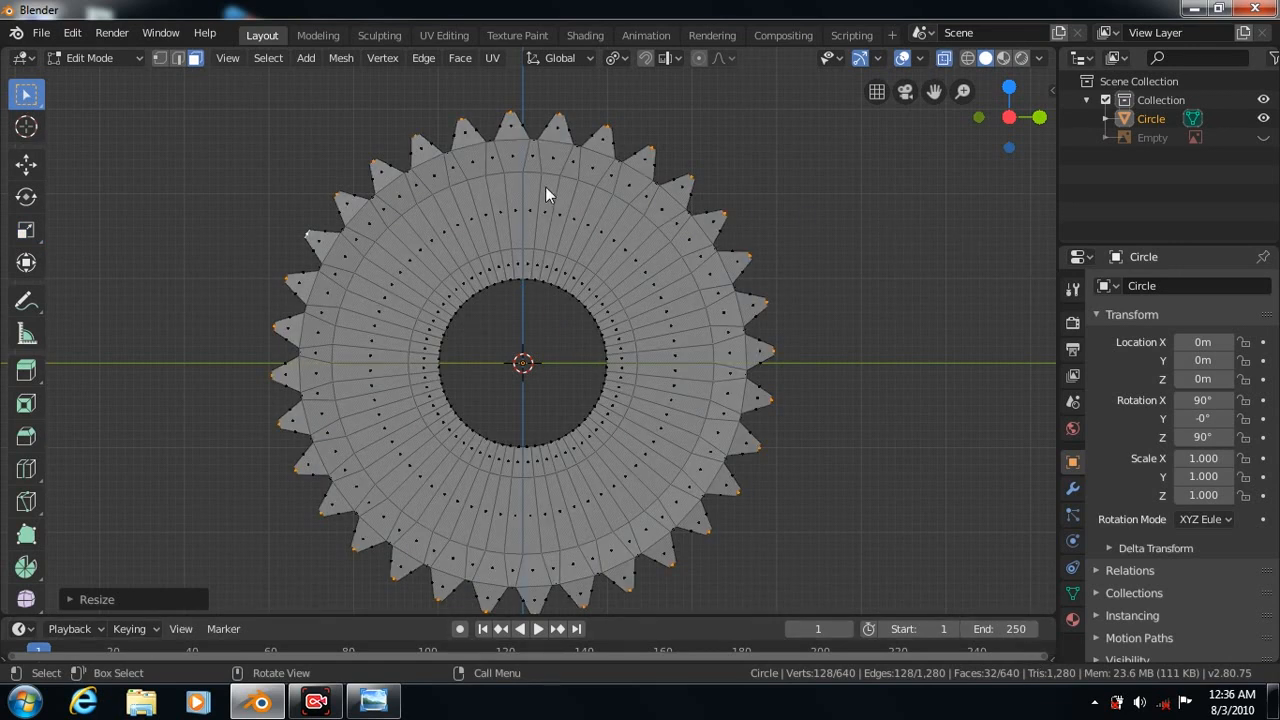
drag(479, 195, 558, 284)
shift+drag(451, 156, 594, 177)
shift+drag(449, 104, 618, 158)
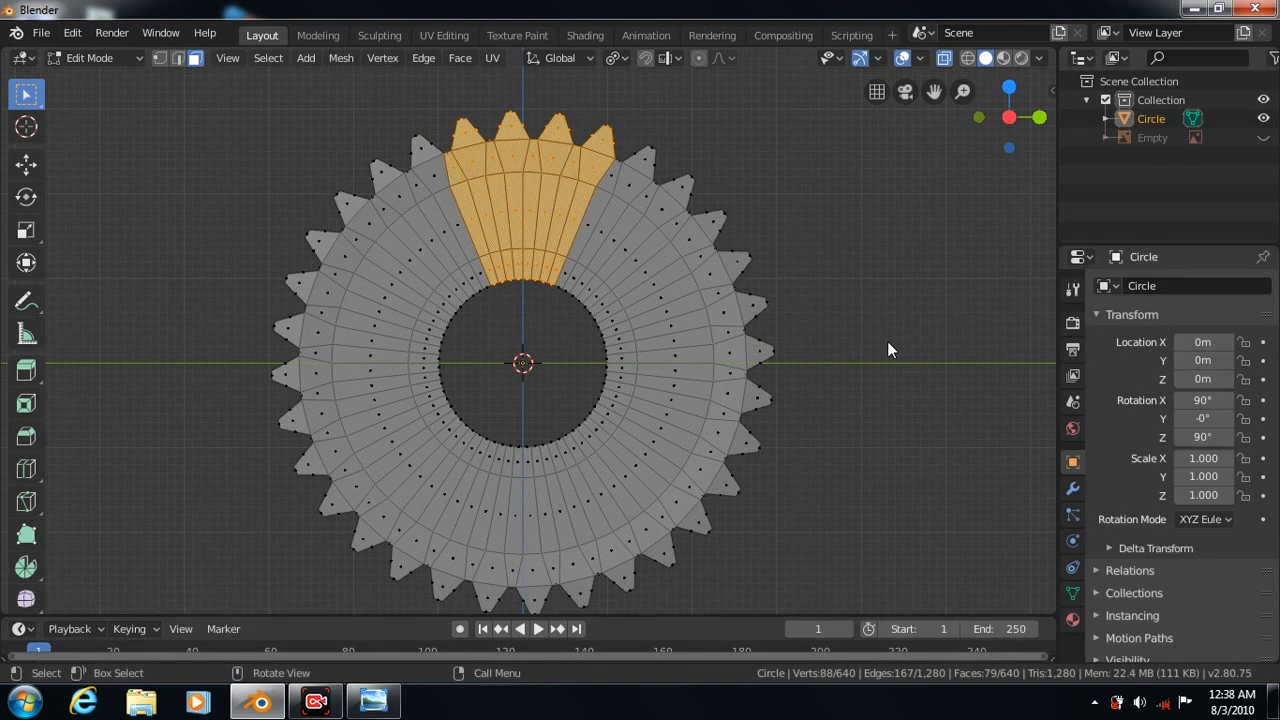
click(943, 57)
click(264, 59)
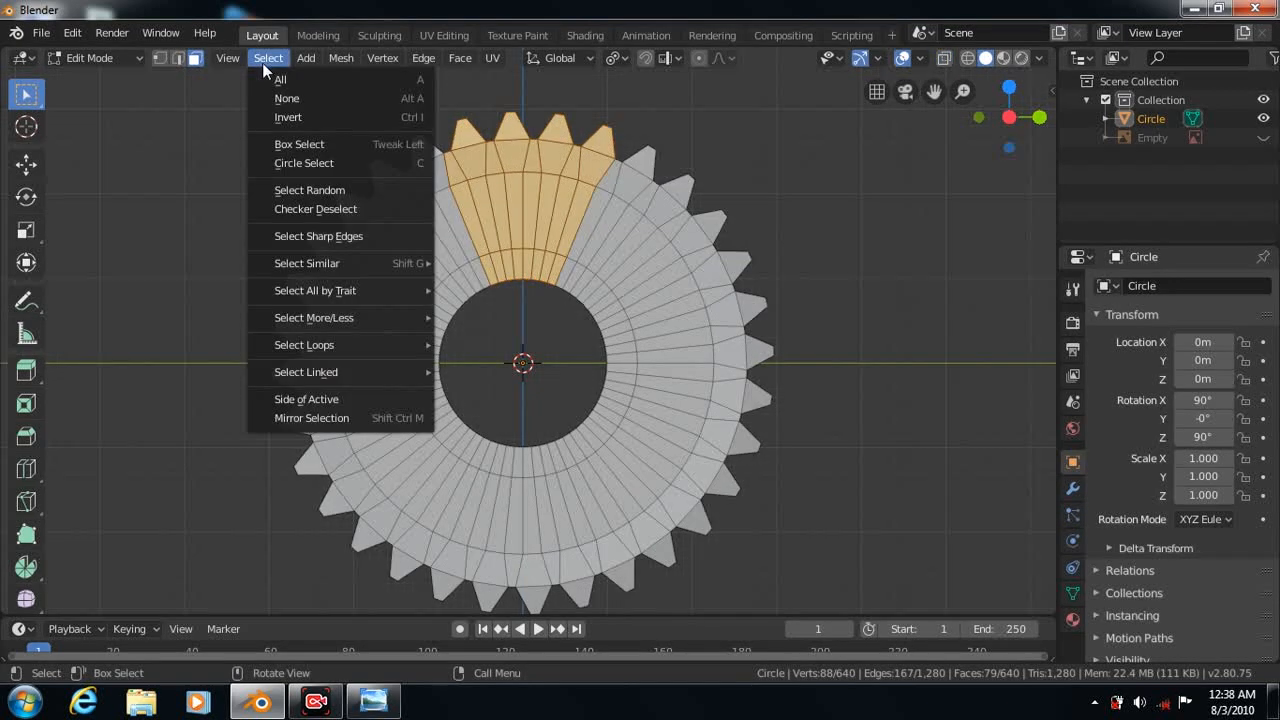
click(292, 118)
right_click(586, 478)
click(586, 480)
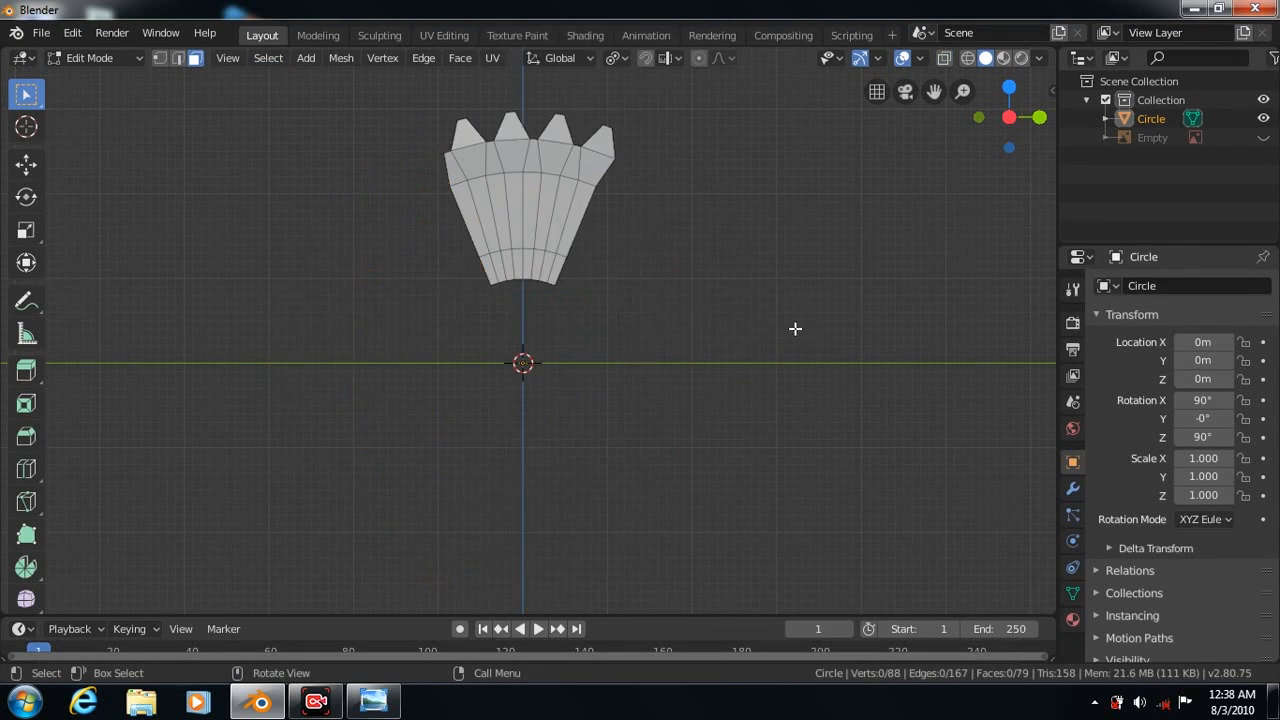
Add a Subdivision Surface modifier to the wedge with 2 viewport subdivisions
click(1072, 487)
click(1180, 286)
click(868, 596)
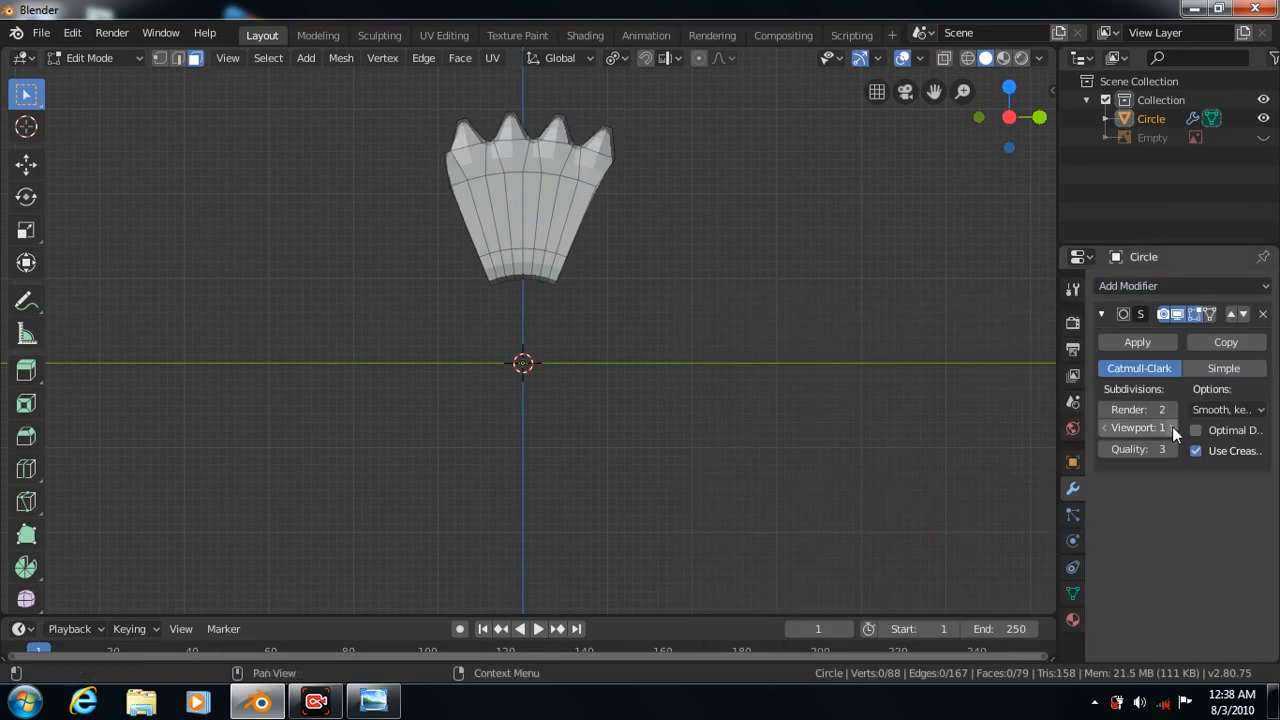
Shade the wedge smooth and enable Auto Smooth for its normals
key(Tab)
right_click(515, 167)
click(461, 70)
key(Tab)
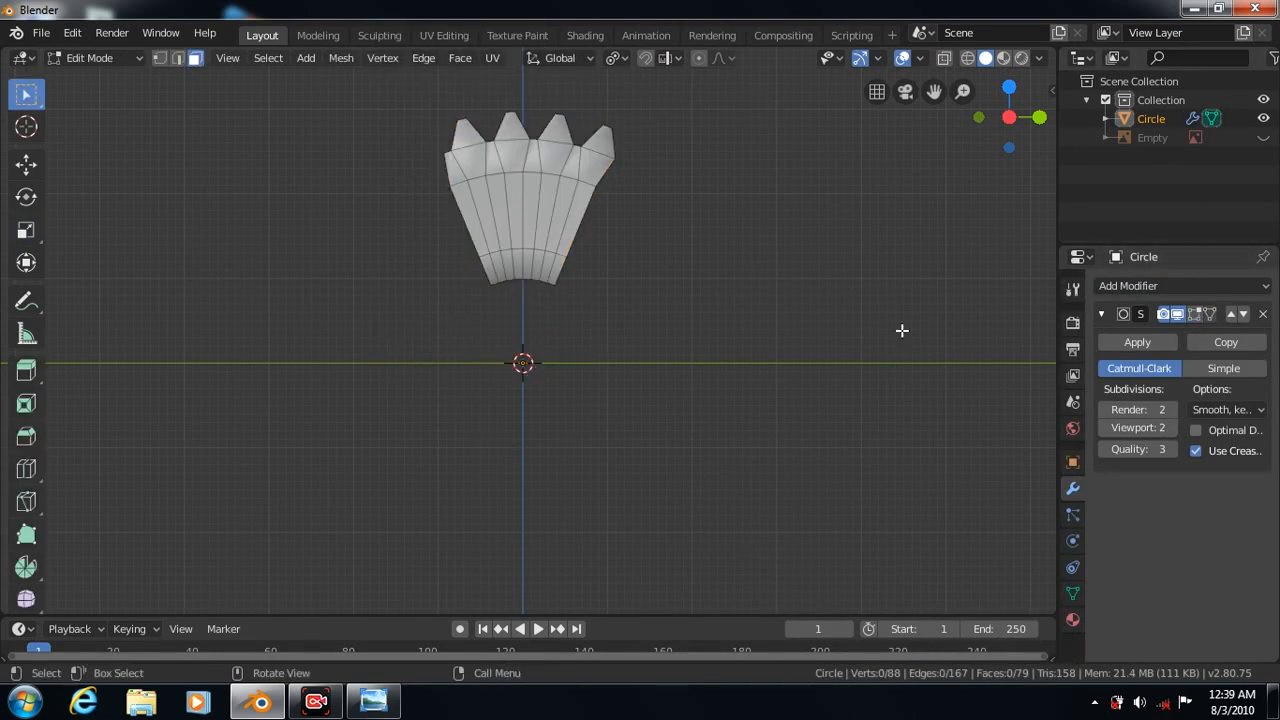
click(1072, 594)
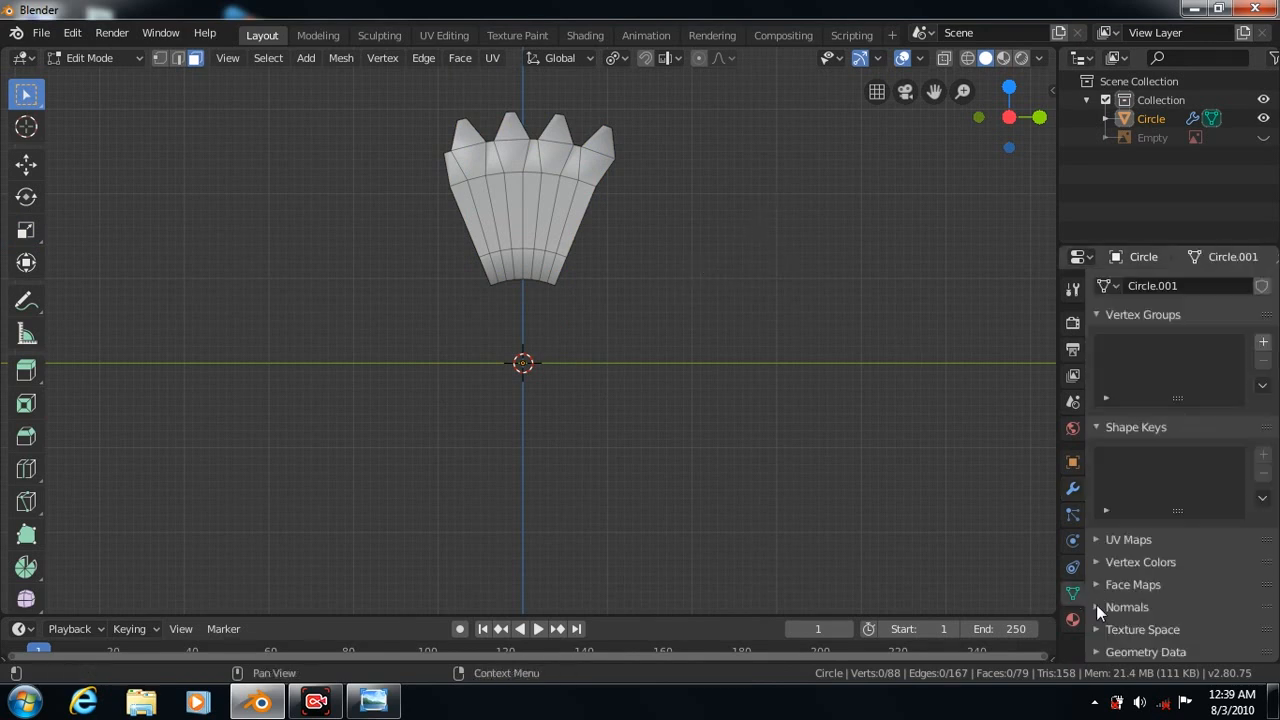
click(1096, 607)
click(1127, 629)
Delete the middle faces of the wedge, through its full thickness, to open a window between the two curved bands
click(944, 57)
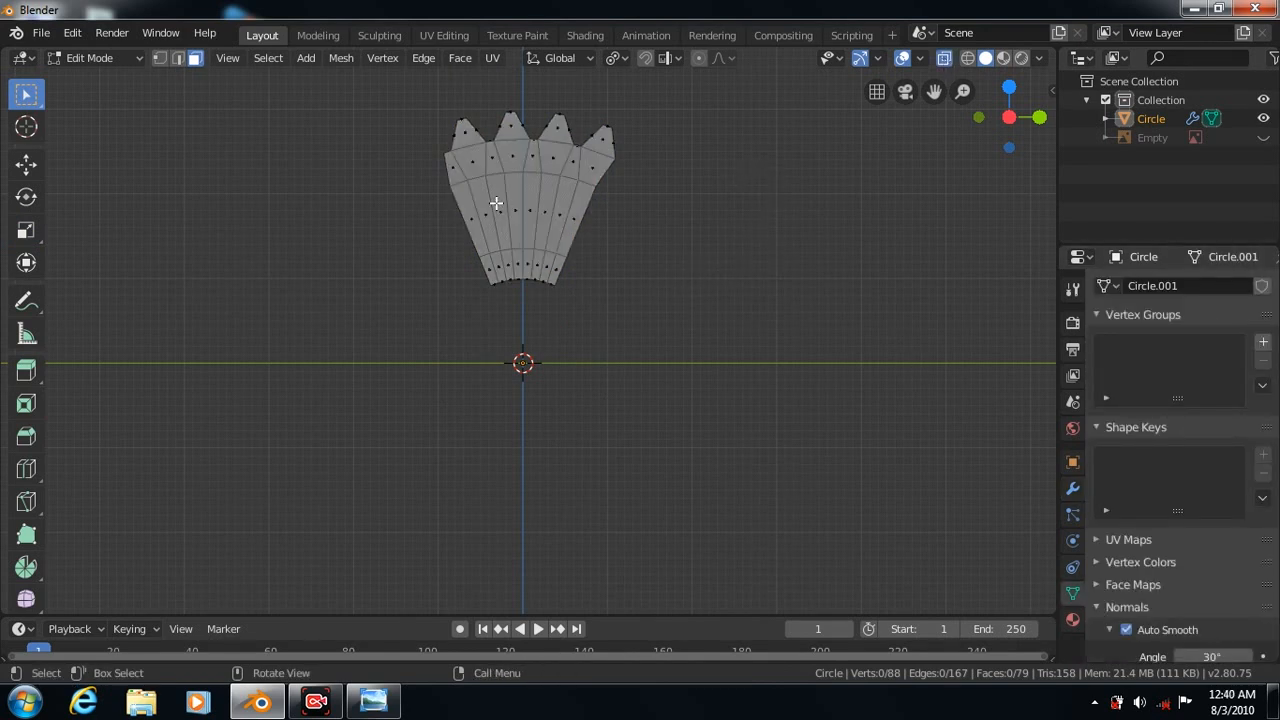
drag(480, 176, 566, 240)
right_click(442, 482)
click(442, 482)
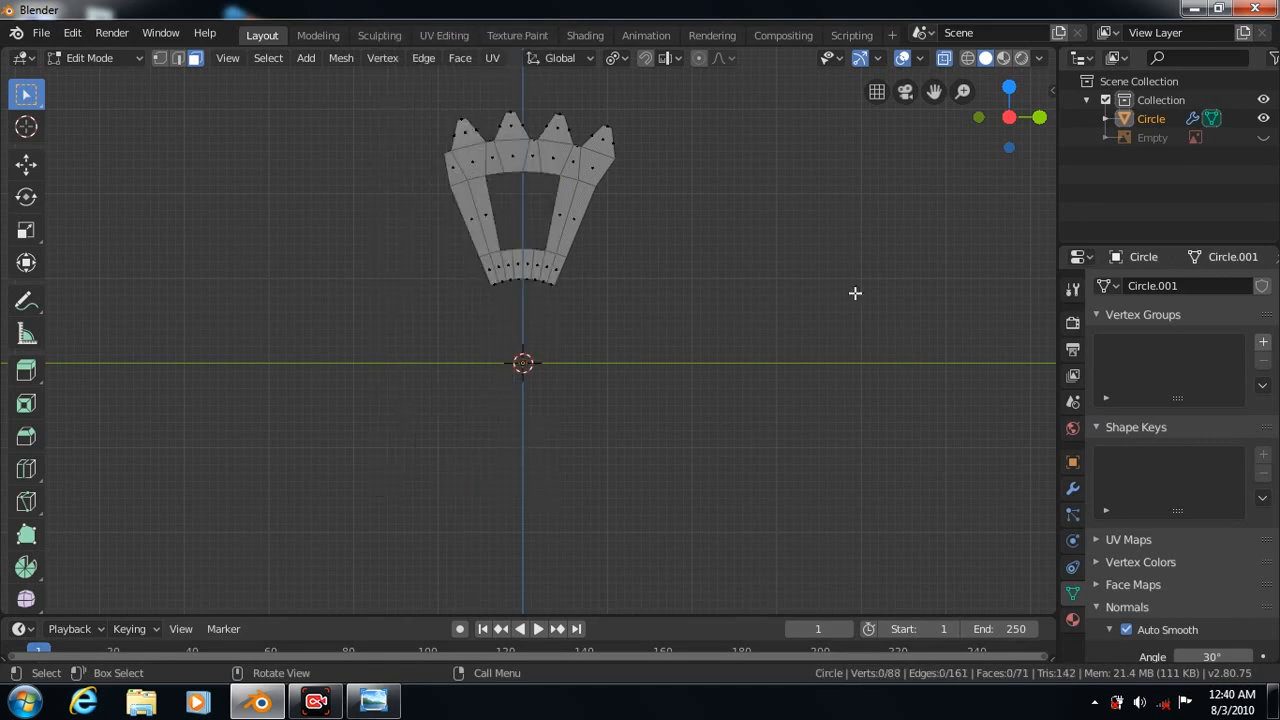
click(944, 58)
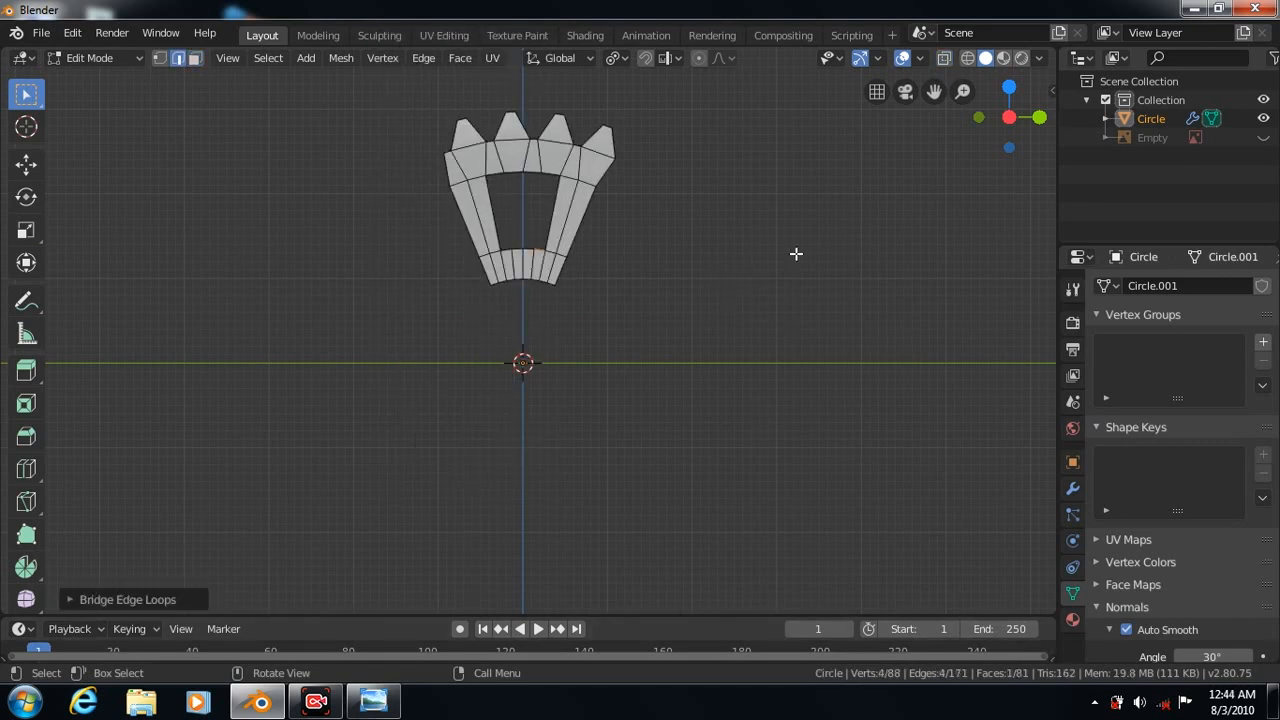
Try to add a loop cut beside the third tooth of the wedge
key(Tab)
key(Tab)
click(26, 469)
drag(556, 140, 572, 150)
scroll(673, 363, up, 4)
mouse_move(933, 92)
mouse_down()
mouse_move(918, 389)
mouse_move(934, 98)
mouse_up()
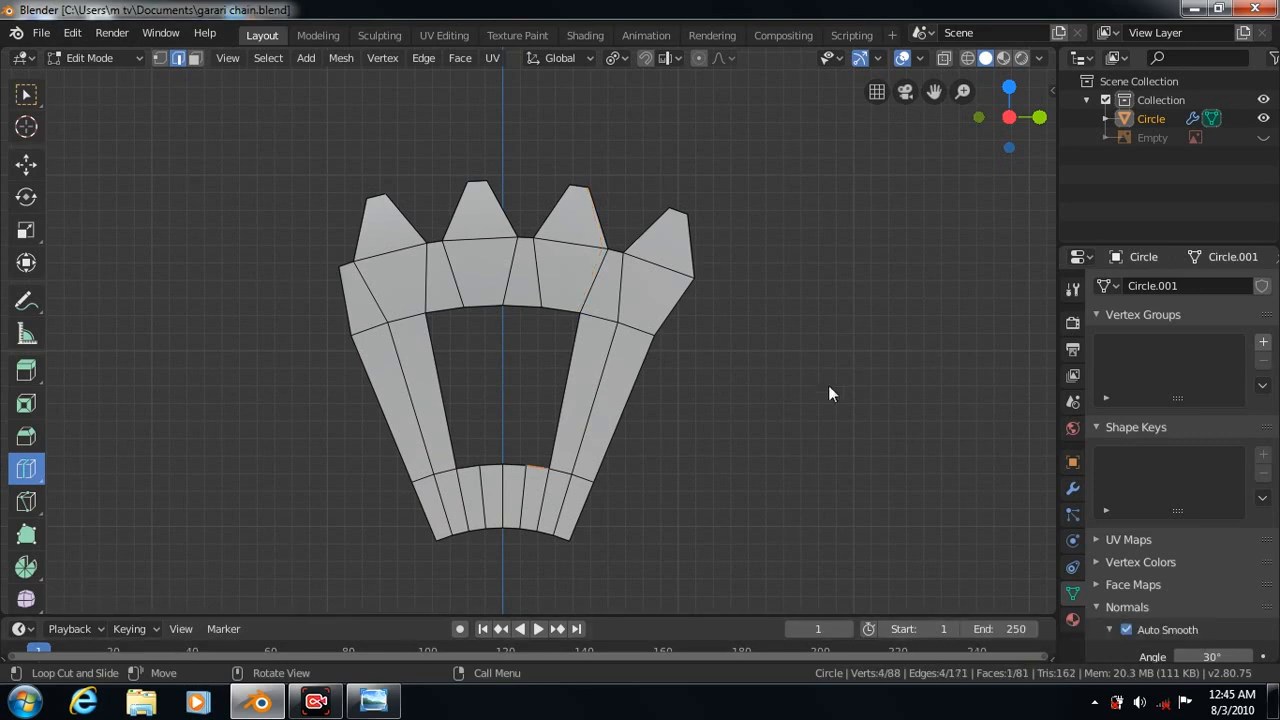
Add supporting loop cuts along the sides and near the tip of the wedge's rightmost tooth
key(Tab)
scroll(817, 379, up, 2)
scroll(817, 387, up, 2)
scroll(817, 387, down, 2)
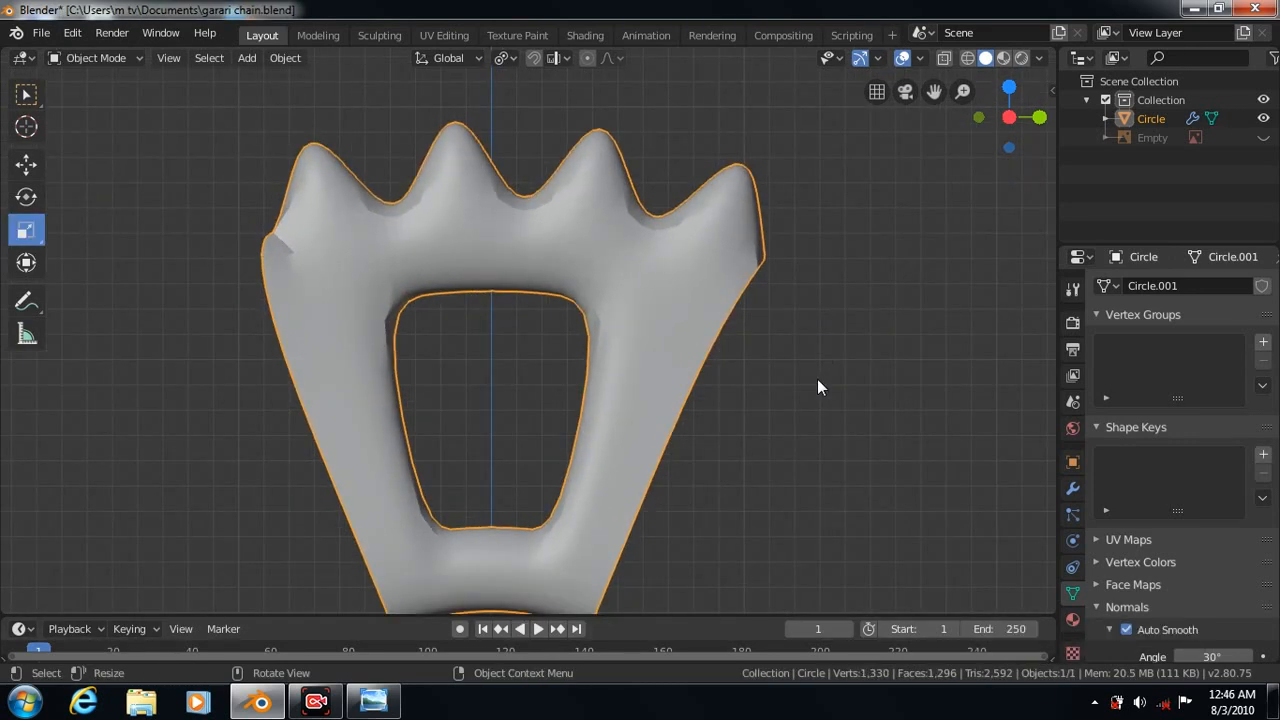
key(Tab)
drag(715, 238, 668, 224)
drag(749, 194, 751, 172)
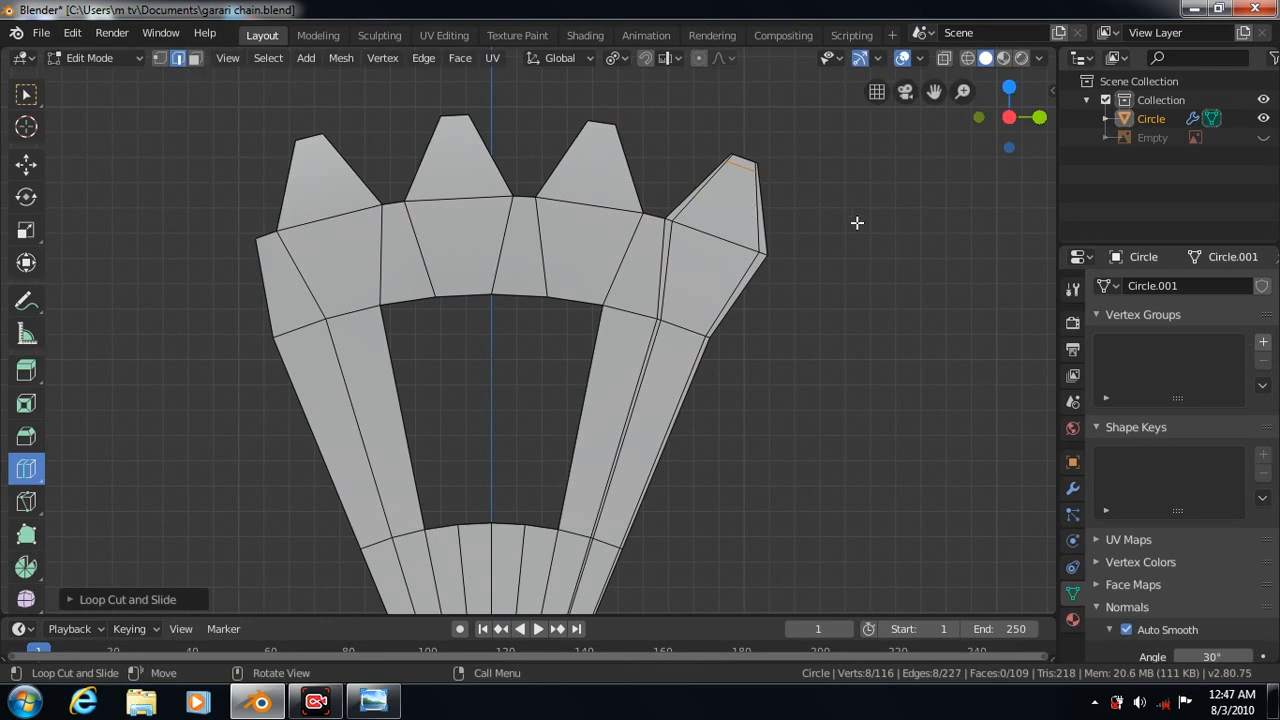
Display the wedge's Subdivision Surface result while editing its mesh
key(Tab)
key(Tab)
click(1072, 488)
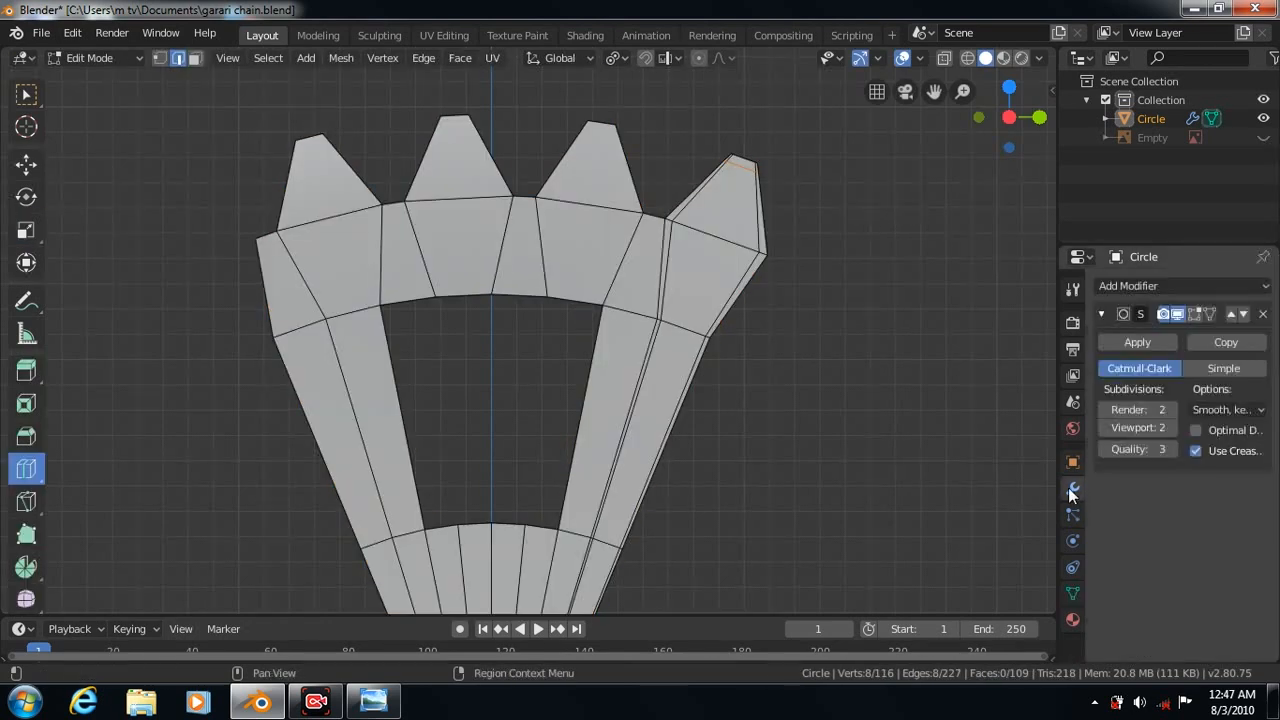
click(1193, 314)
Add loop cuts at the base of the rightmost tooth and along both edges of the toothed rim's thickness
drag(752, 206, 752, 244)
key(KP_1)
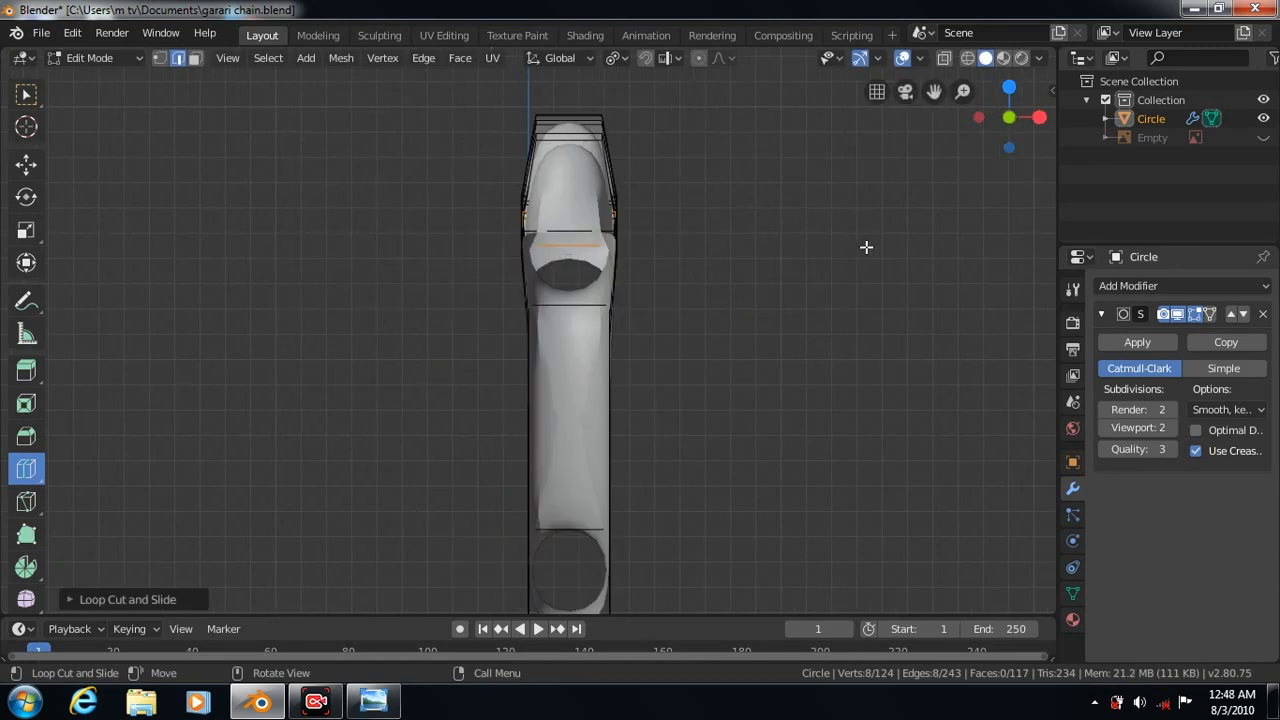
drag(569, 140, 542, 148)
key(KP_3)
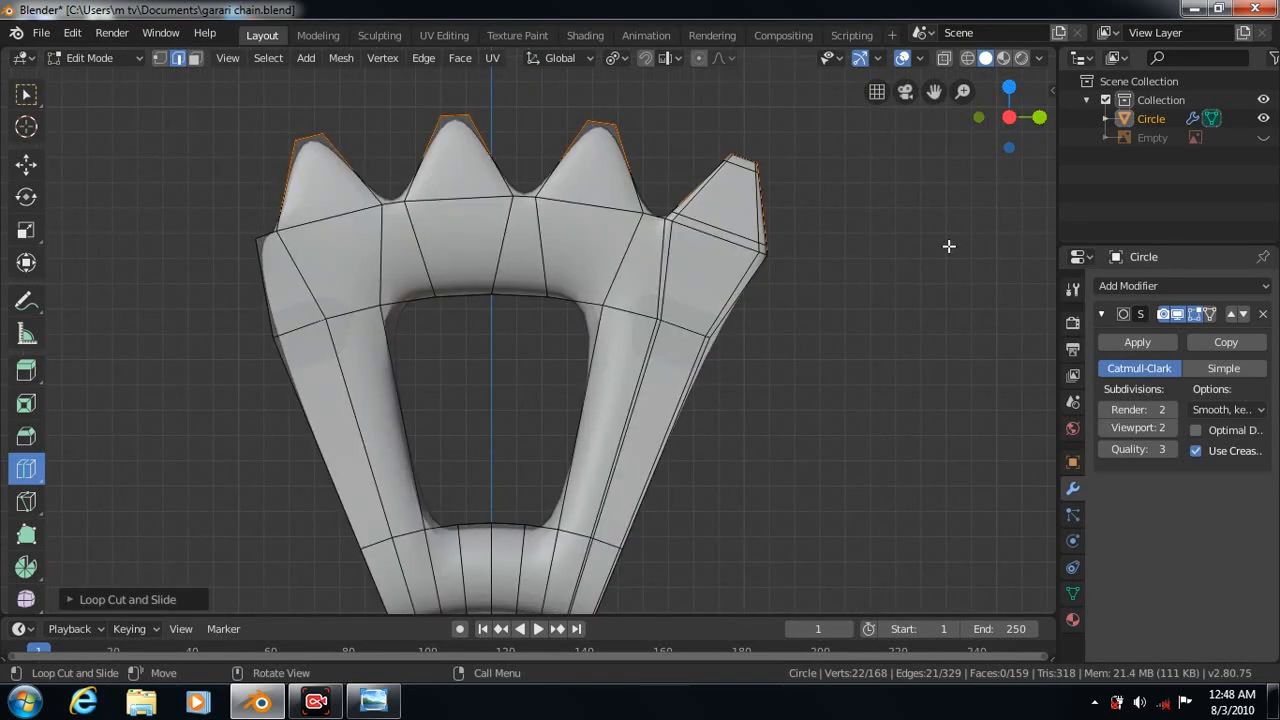
key(Tab)
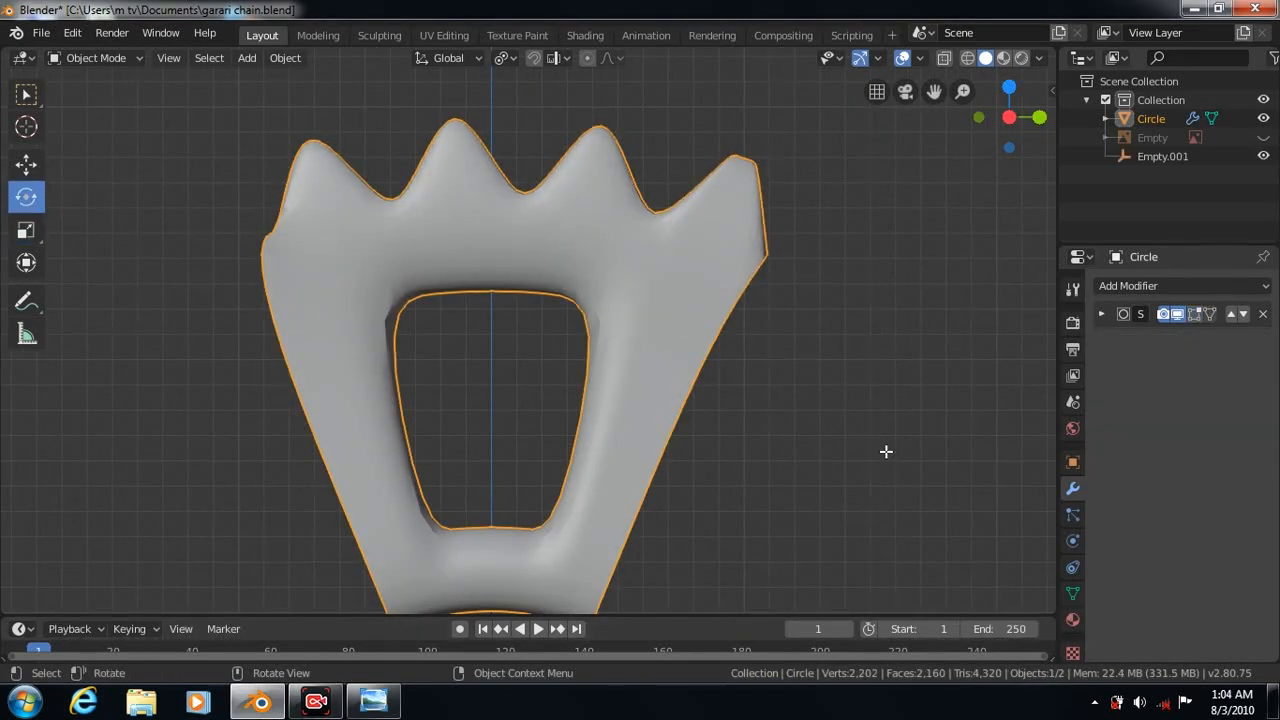
Add supporting loop cuts along the sides of the remaining teeth and down both spokes of the wedge
key(Tab)
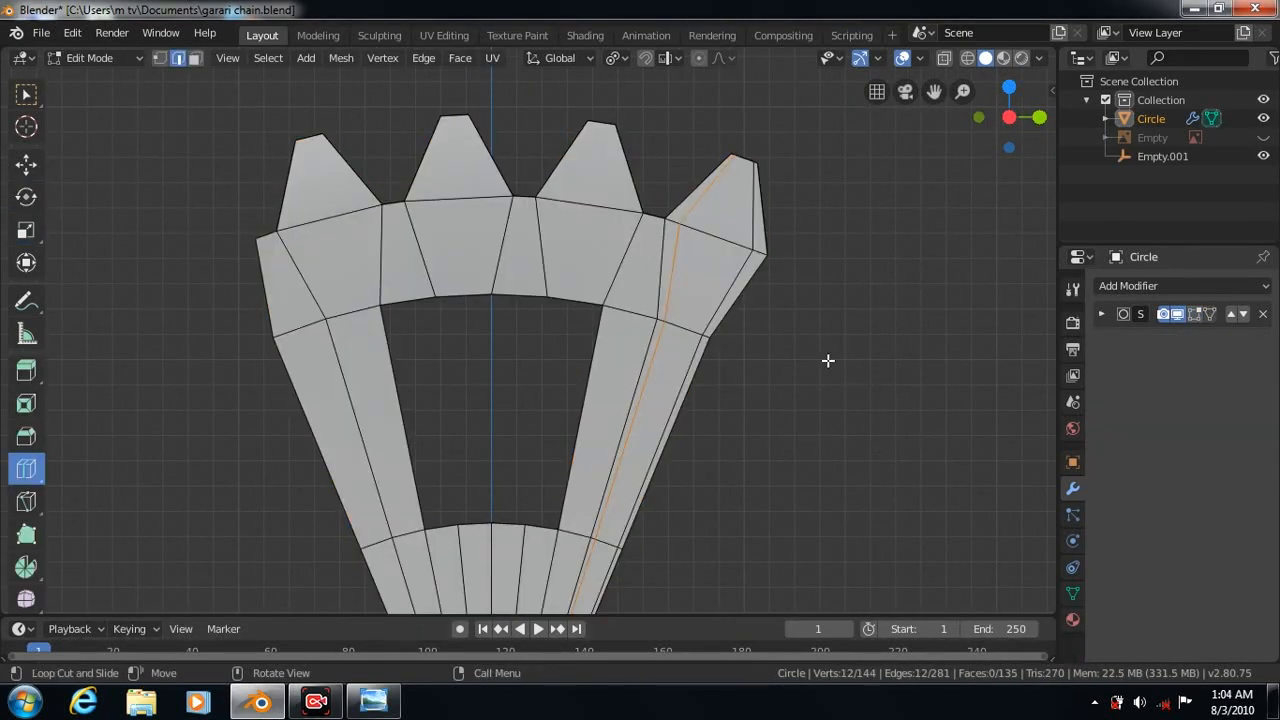
drag(328, 218, 505, 200)
drag(540, 202, 672, 311)
key(Tab)
key(Tab)
Add crosswise loop cuts along the lower edge of the toothed band and both edges of the wedge's inner band
click(671, 311)
drag(568, 568, 572, 534)
drag(934, 91, 934, 66)
drag(520, 549, 520, 585)
key(Tab)
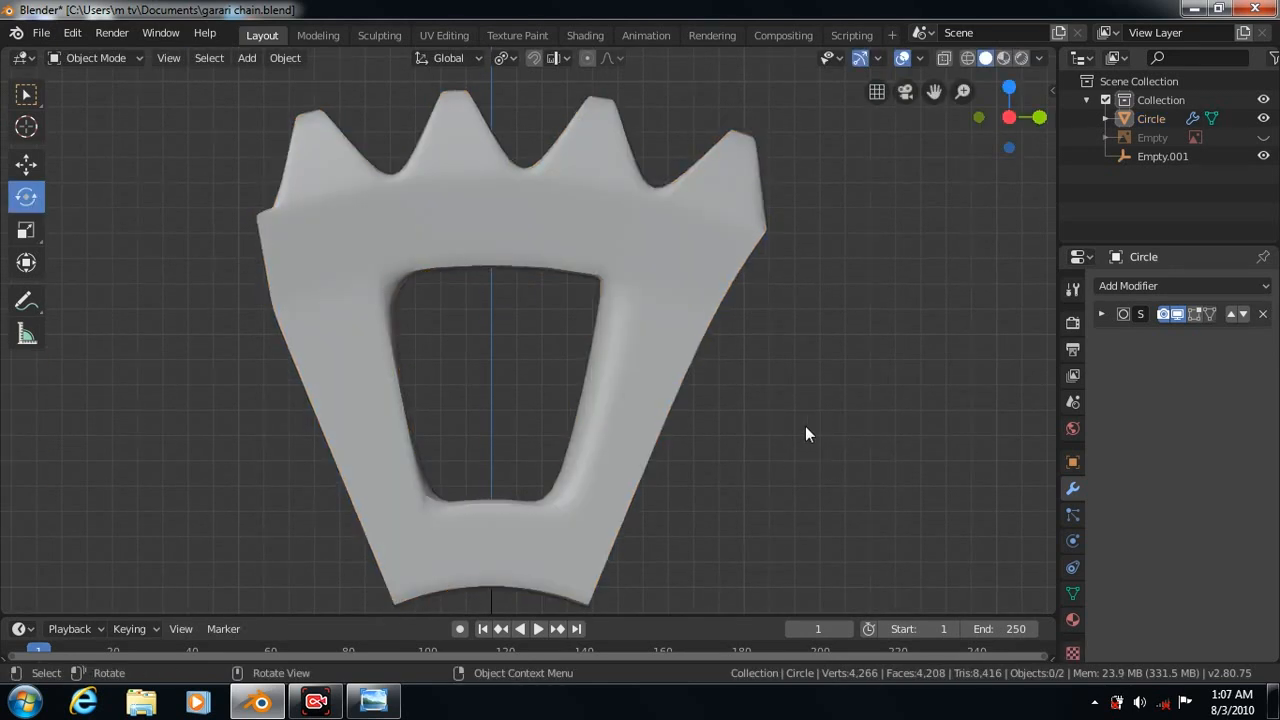
Add supporting loop cuts at the base and tip of each tooth and around the window opening
key(Tab)
drag(754, 178, 757, 224)
click(597, 139)
click(594, 160)
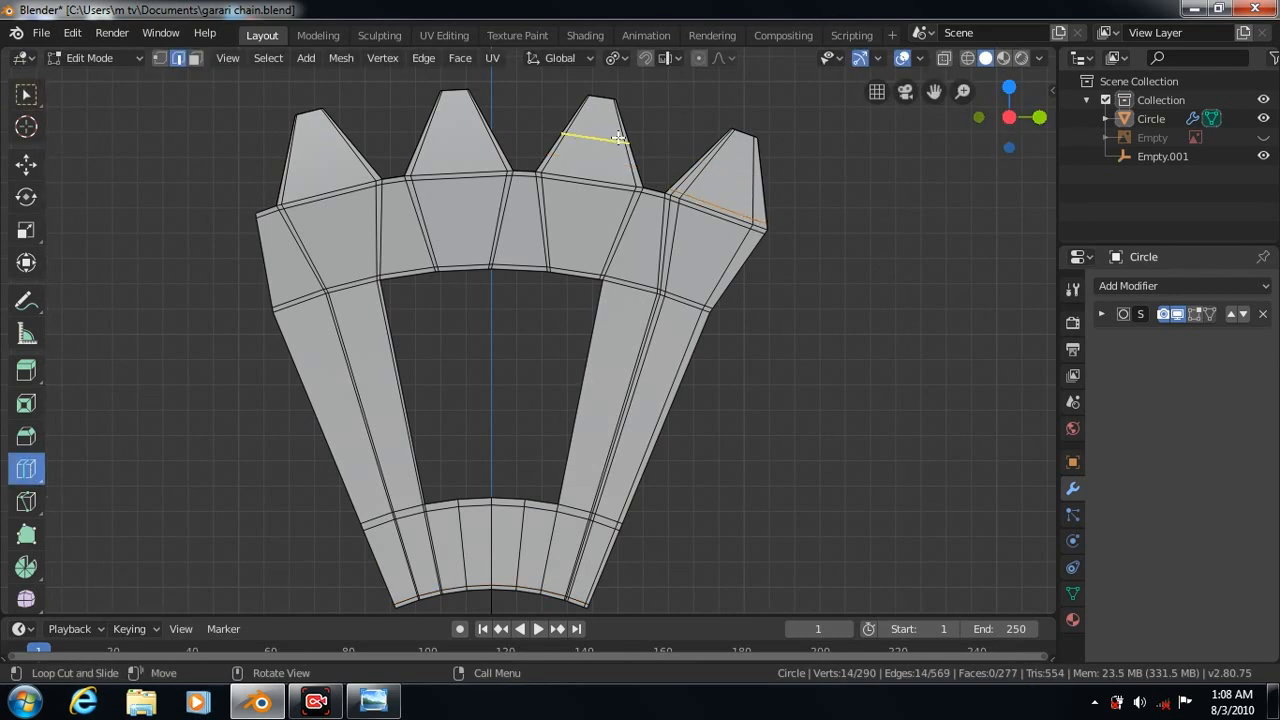
drag(620, 140, 619, 112)
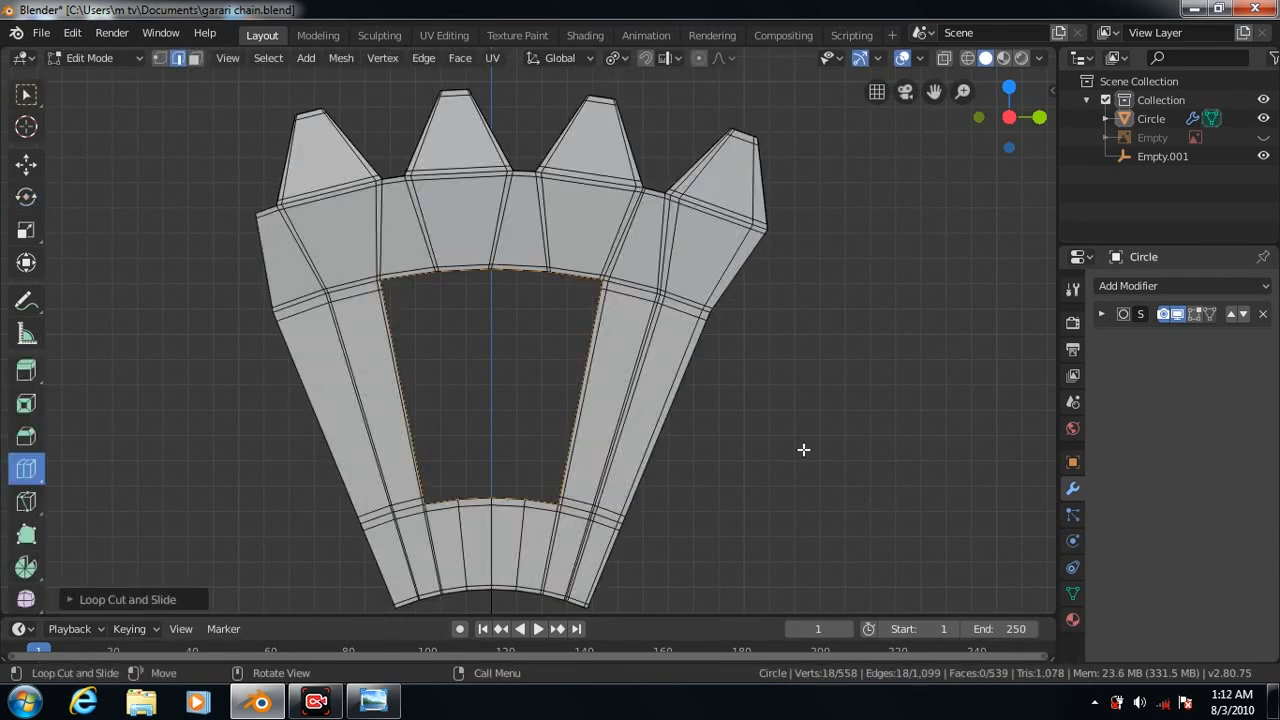
key(Tab)
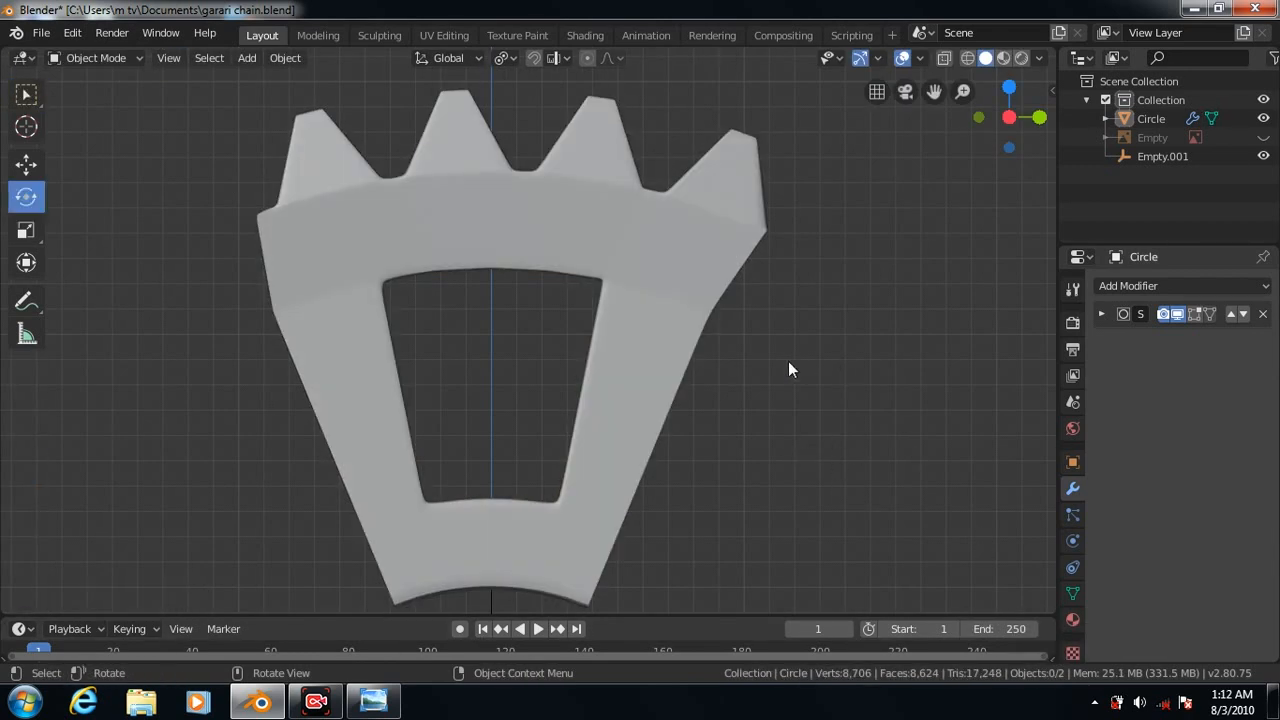
Add an Array modifier above the wedge's Subdivision Surface, replacing Relative Offset with an Object Offset driven by Empty.001
scroll(788, 370, down, 4)
click(598, 305)
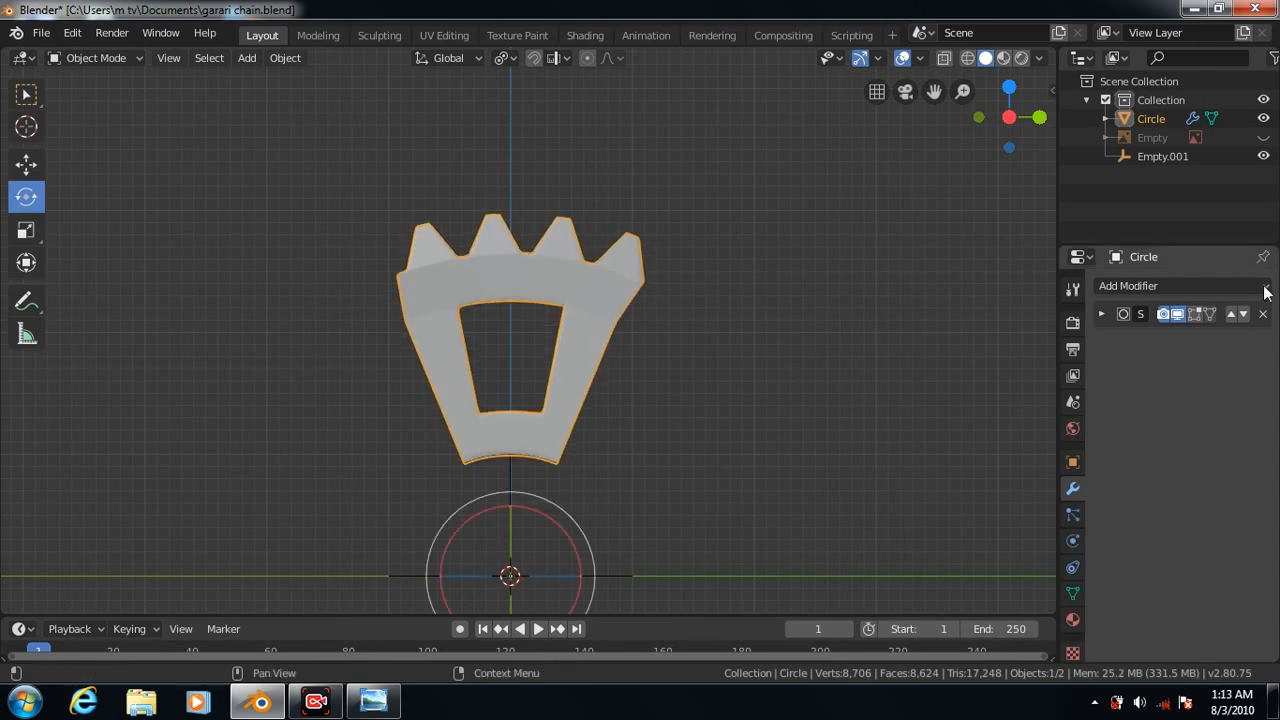
click(1265, 286)
click(883, 327)
scroll(1195, 415, down, 1)
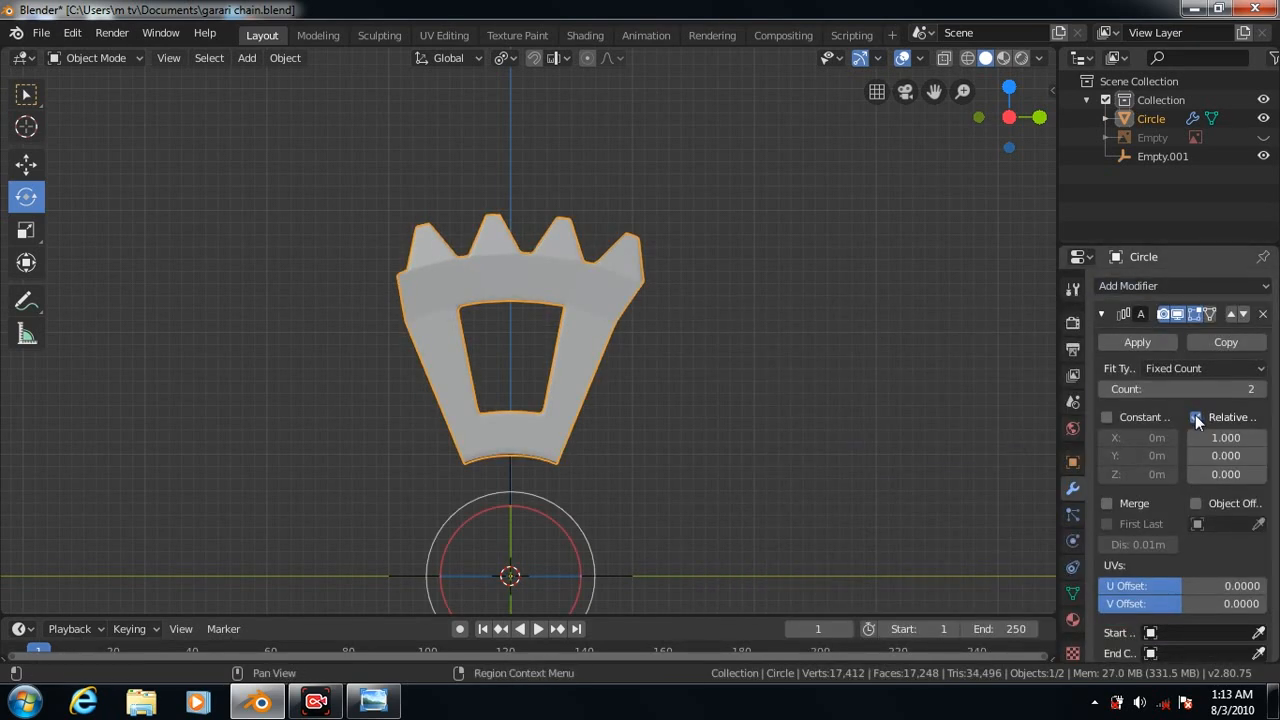
click(1195, 417)
click(1196, 503)
click(1258, 524)
click(605, 568)
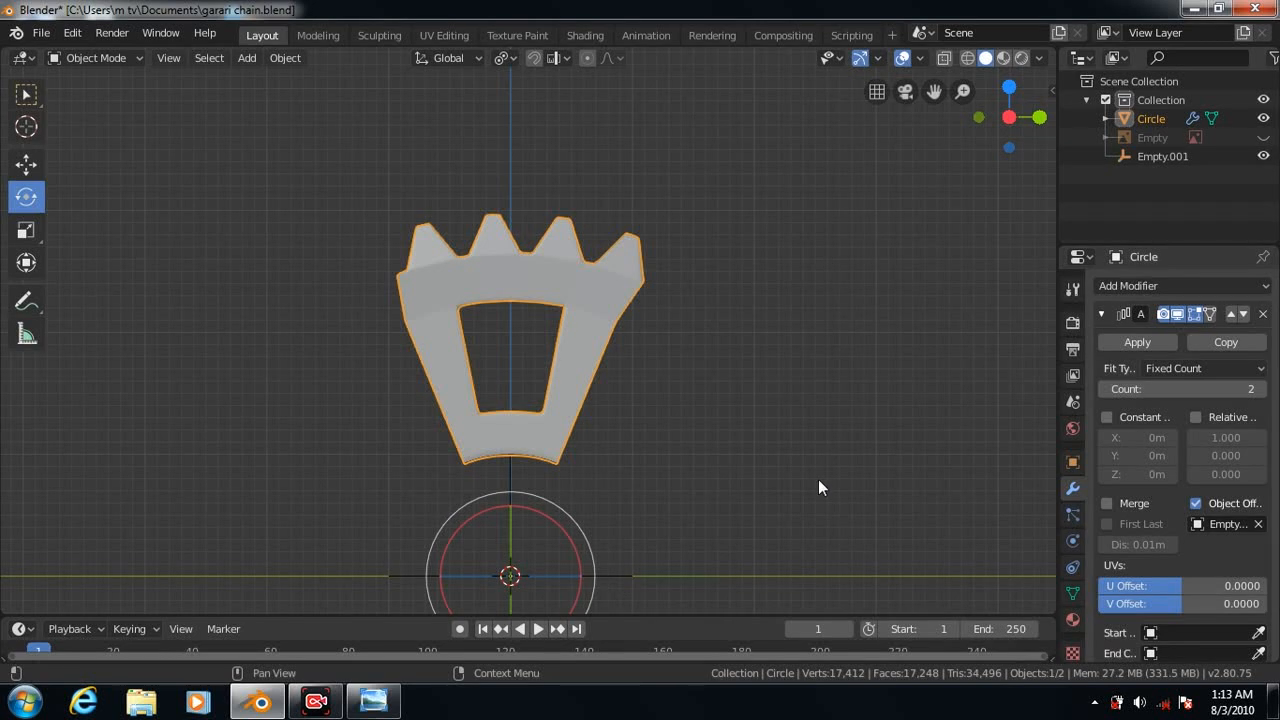
Rotate Empty.001 to -45° about the X axis
click(402, 573)
click(565, 529)
click(82, 597)
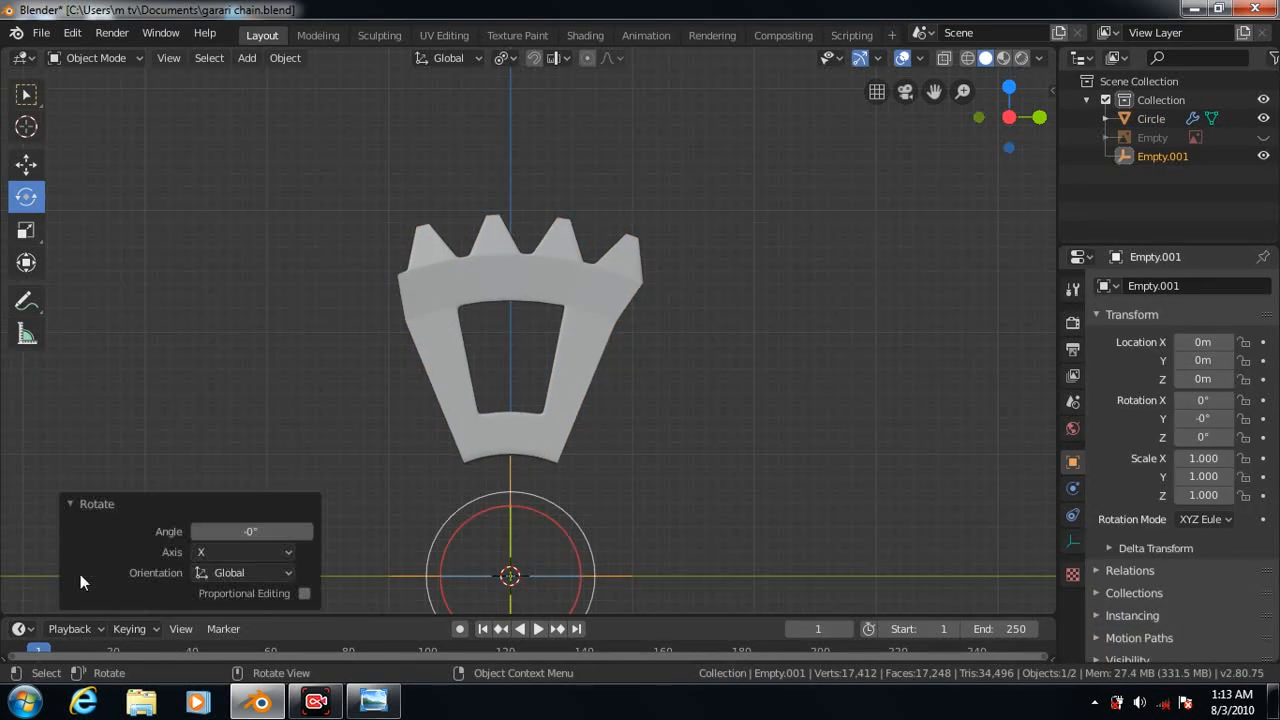
key(Return)
click(82, 504)
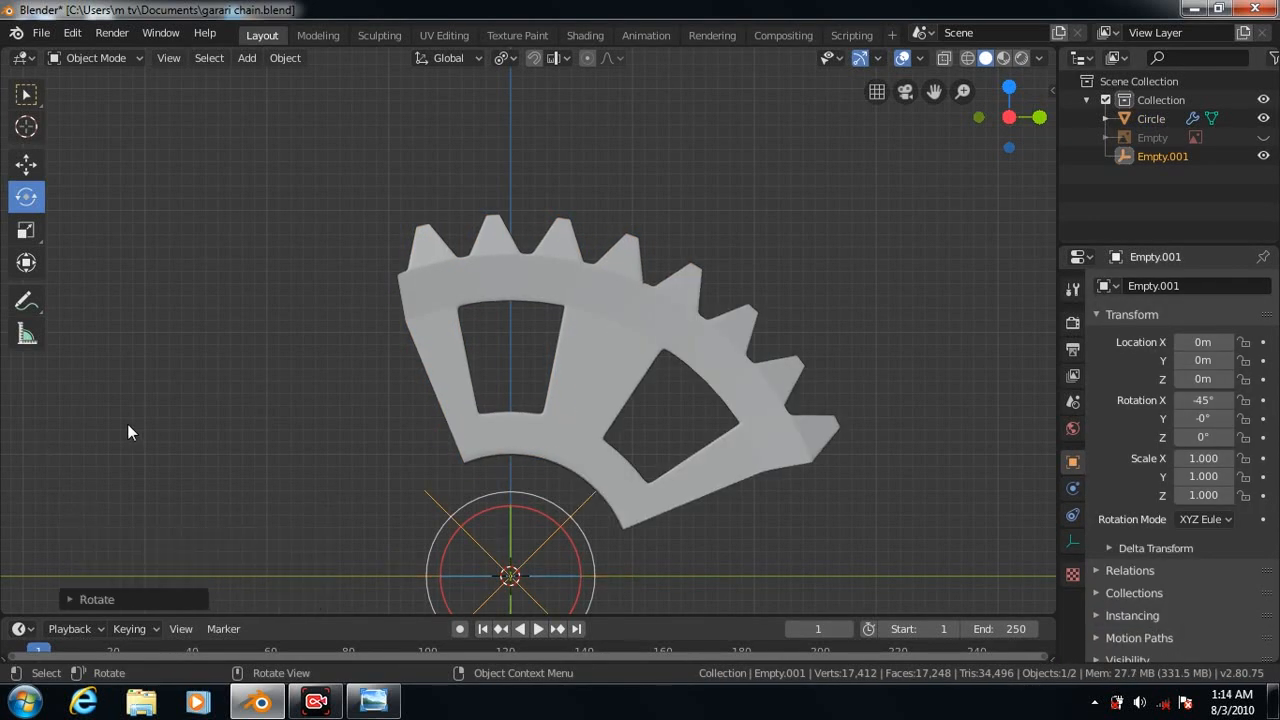
Set the wedge's array count to 8 with Merge and First Last enabled to close the full sprocket
scroll(127, 423, down, 4)
scroll(190, 338, down, 1)
click(625, 365)
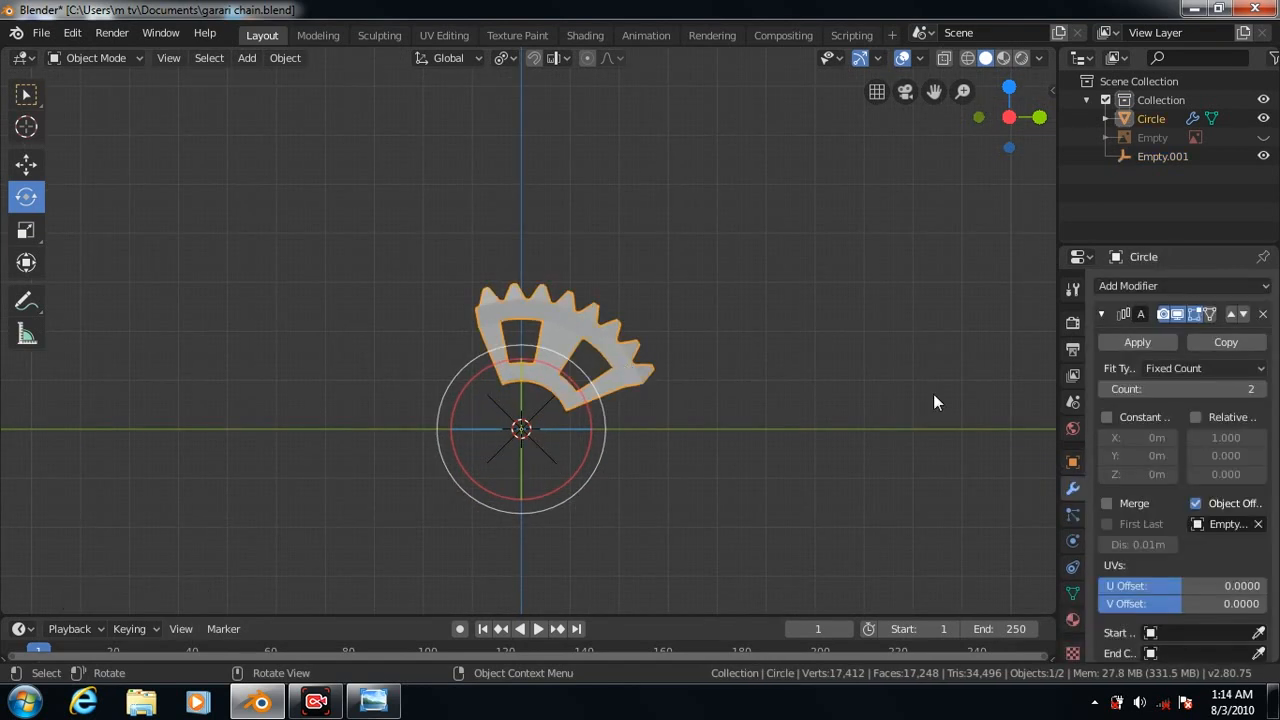
click(1107, 503)
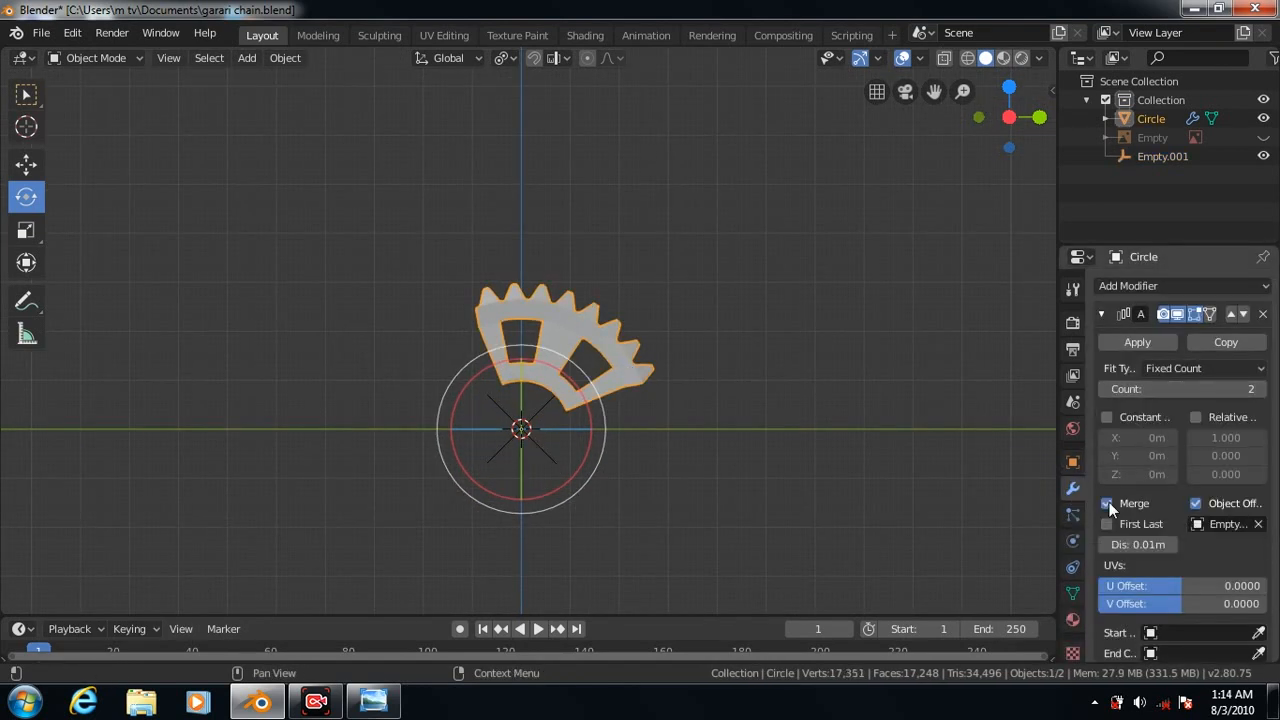
click(1263, 390)
click(1263, 390)
click(1263, 390)
click(1263, 390)
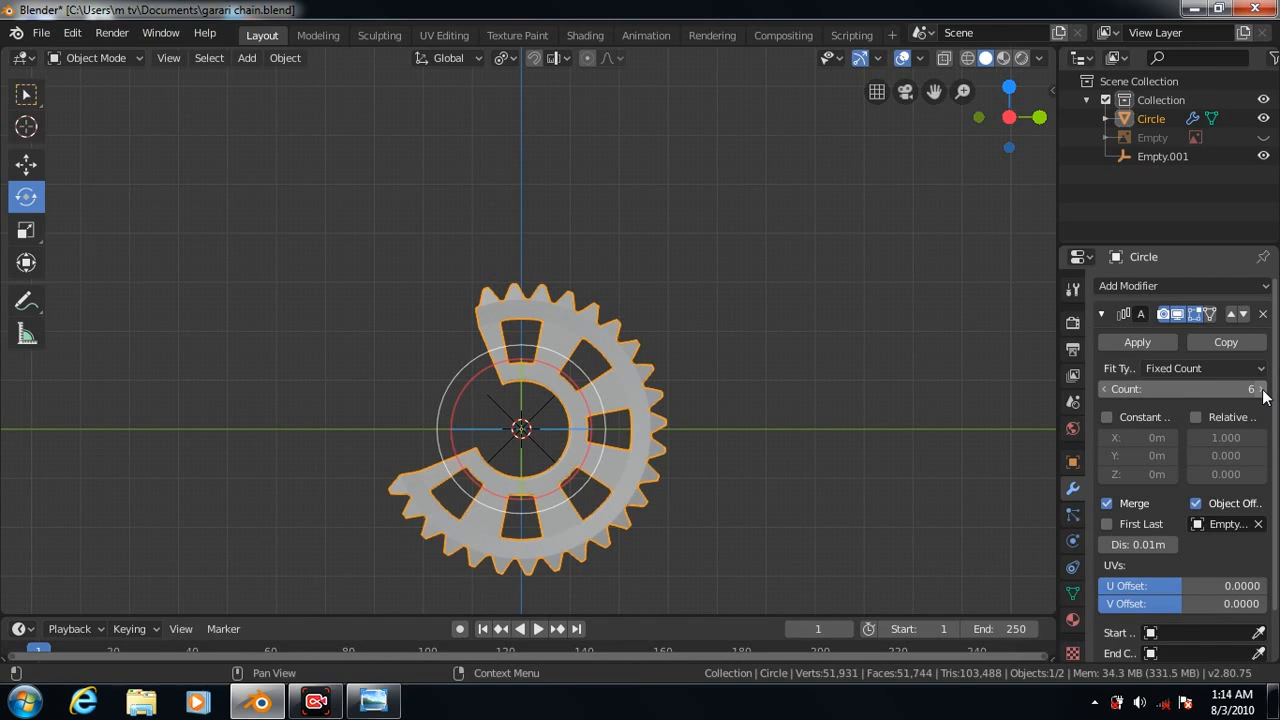
click(1263, 390)
click(1263, 390)
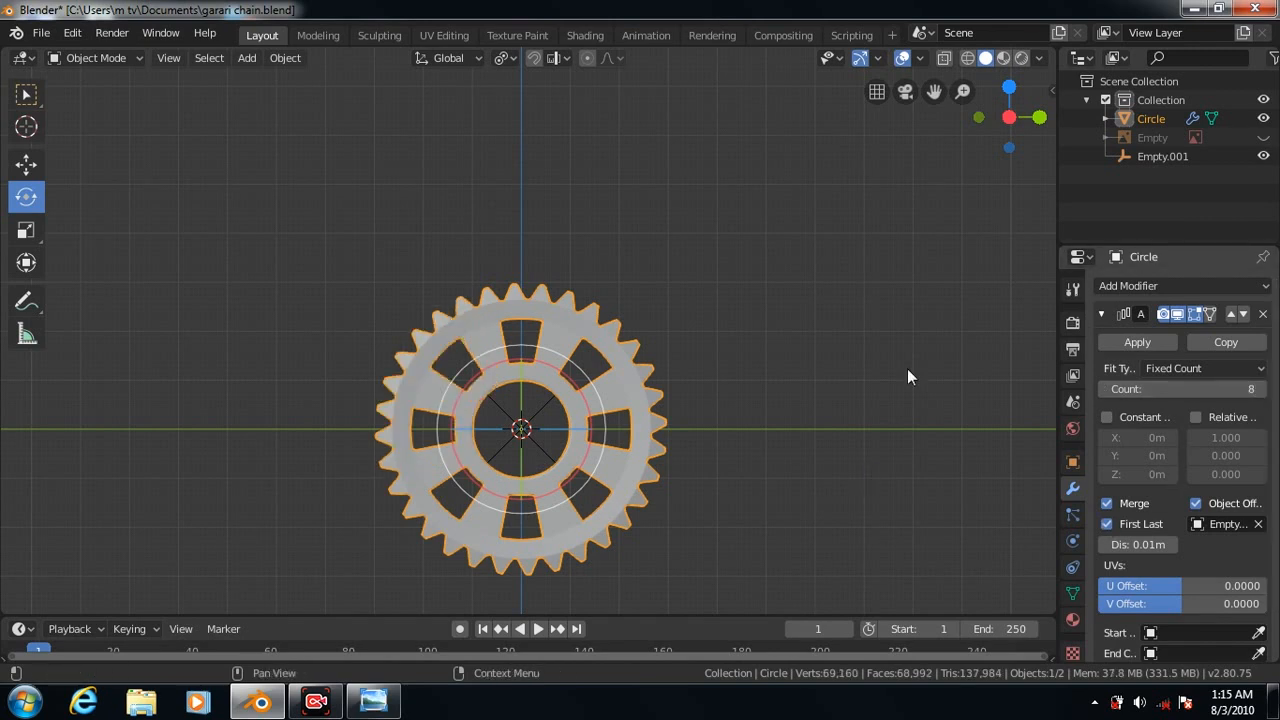
Switch the viewport lighting to MatCap and inspect the complete sprocket in perspective
click(792, 355)
click(1038, 57)
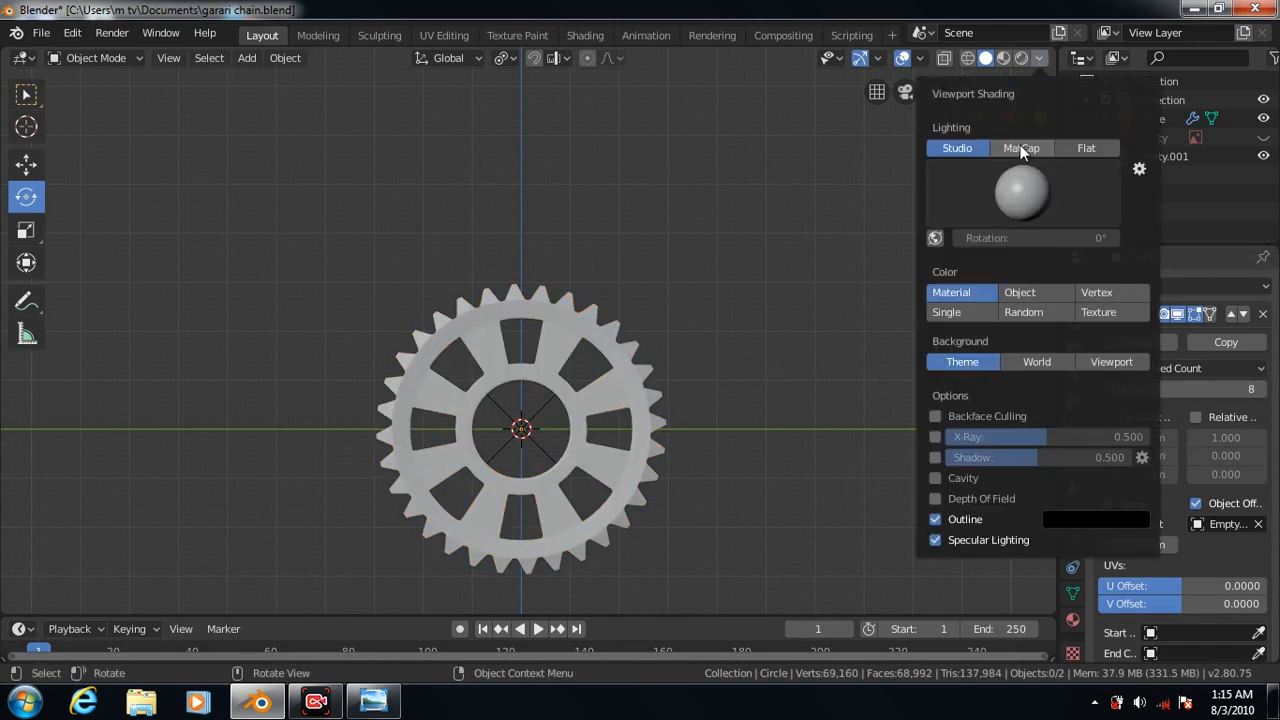
click(1023, 147)
drag(934, 92, 936, 30)
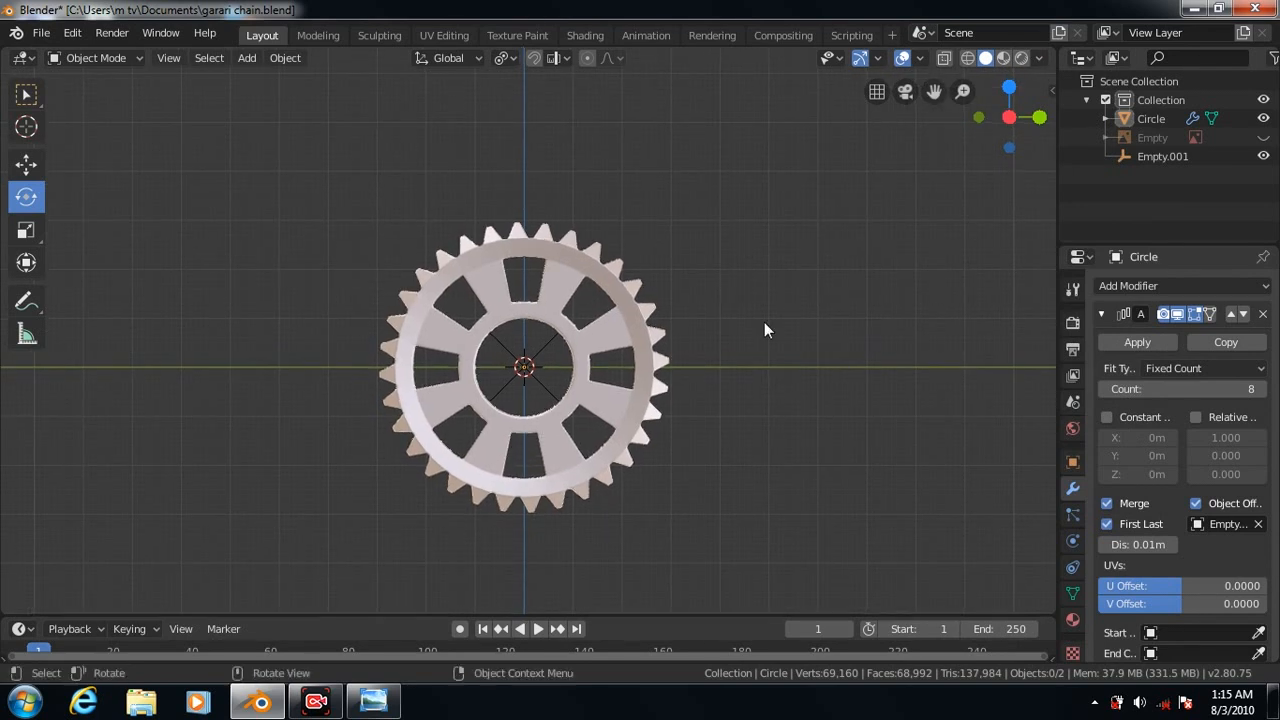
scroll(764, 322, up, 2)
key(KP_5)
key(KP_4)
key(KP_4)
key(KP_4)
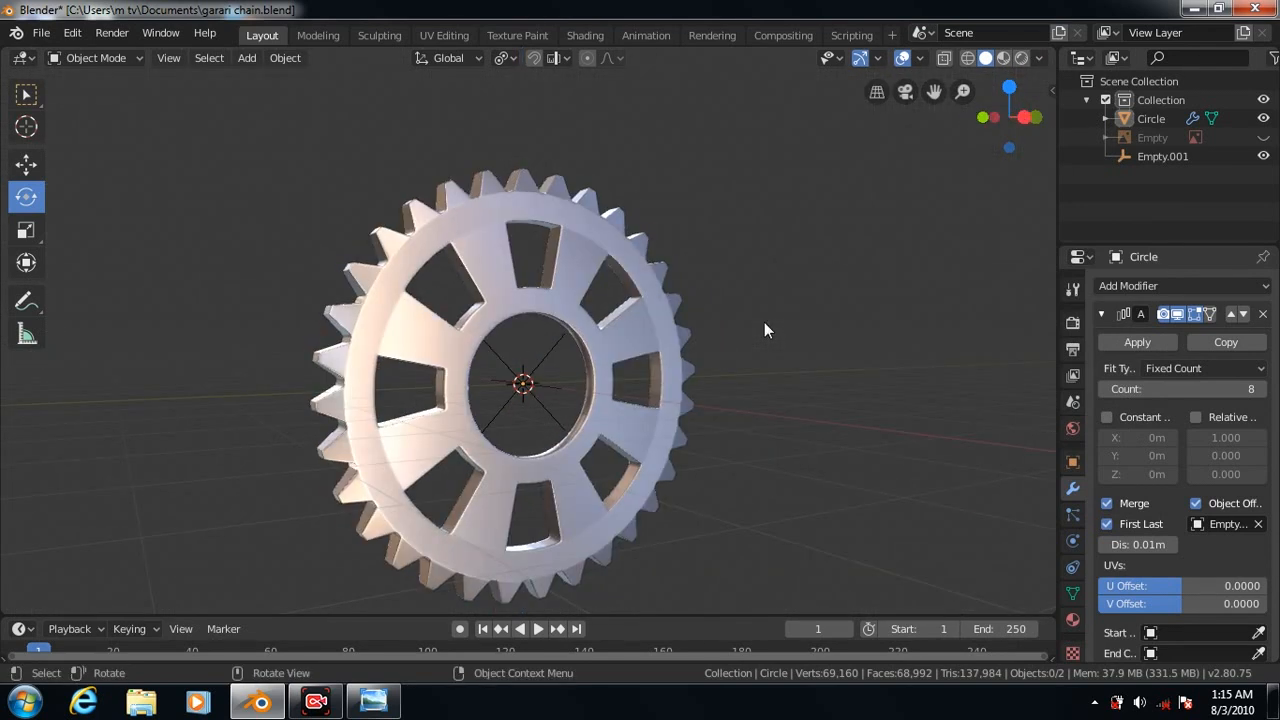
Apply the Array modifier and add a supporting loop cut around the inner wall of the sprocket's centre hole
click(1132, 342)
key(Tab)
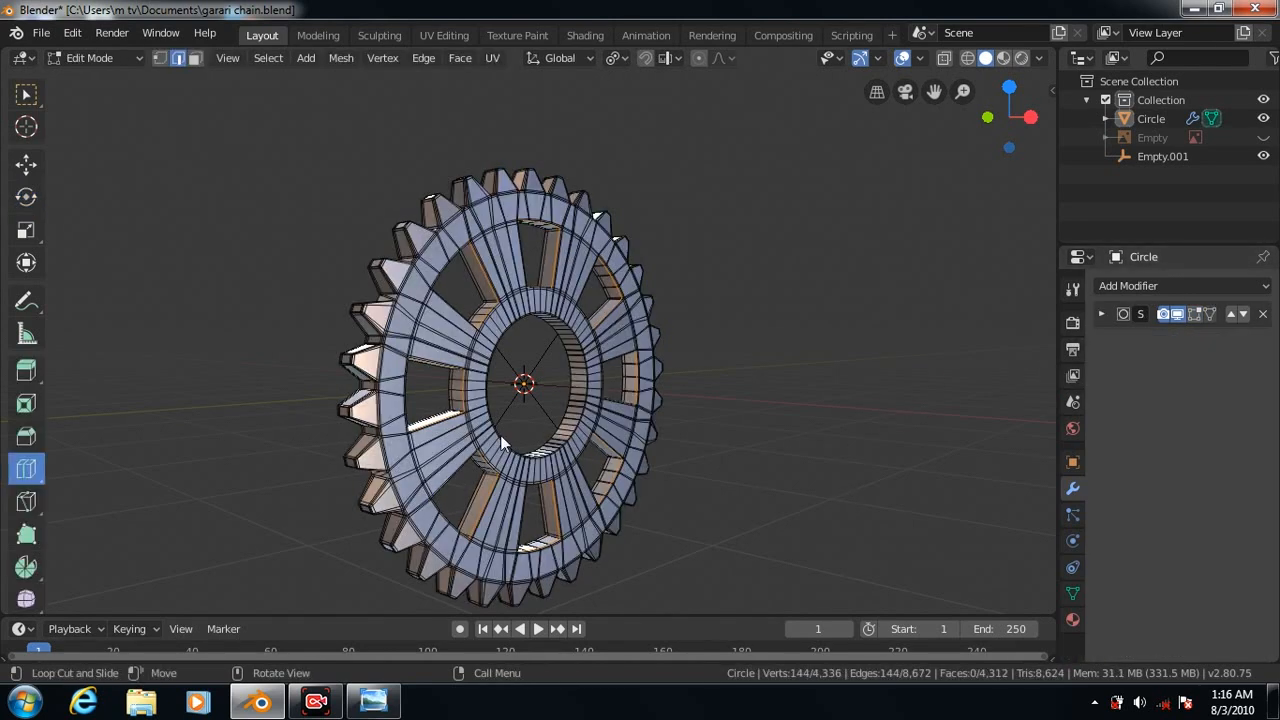
mouse_move(576, 398)
mouse_down()
mouse_move(588, 403)
mouse_move(572, 394)
mouse_up()
key(Tab)
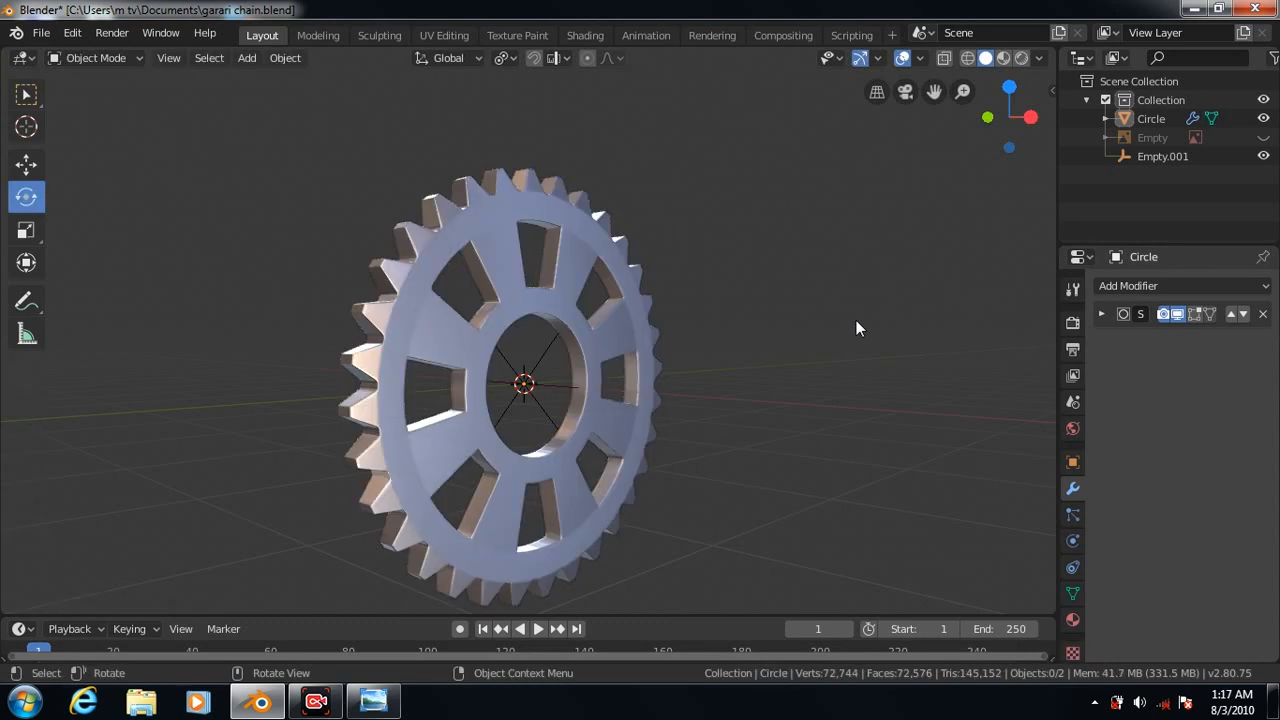
Set the viewport lighting back to Studio
middle_drag(821, 334, 879, 265)
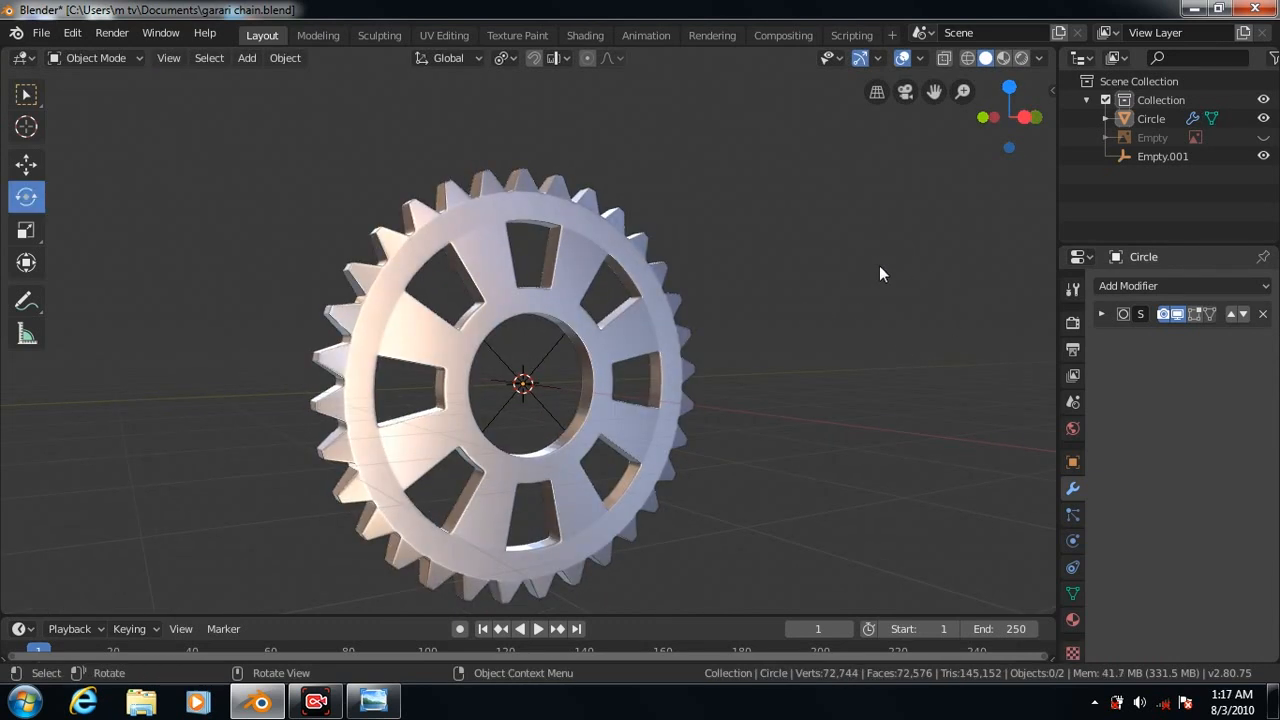
click(1040, 58)
click(952, 145)
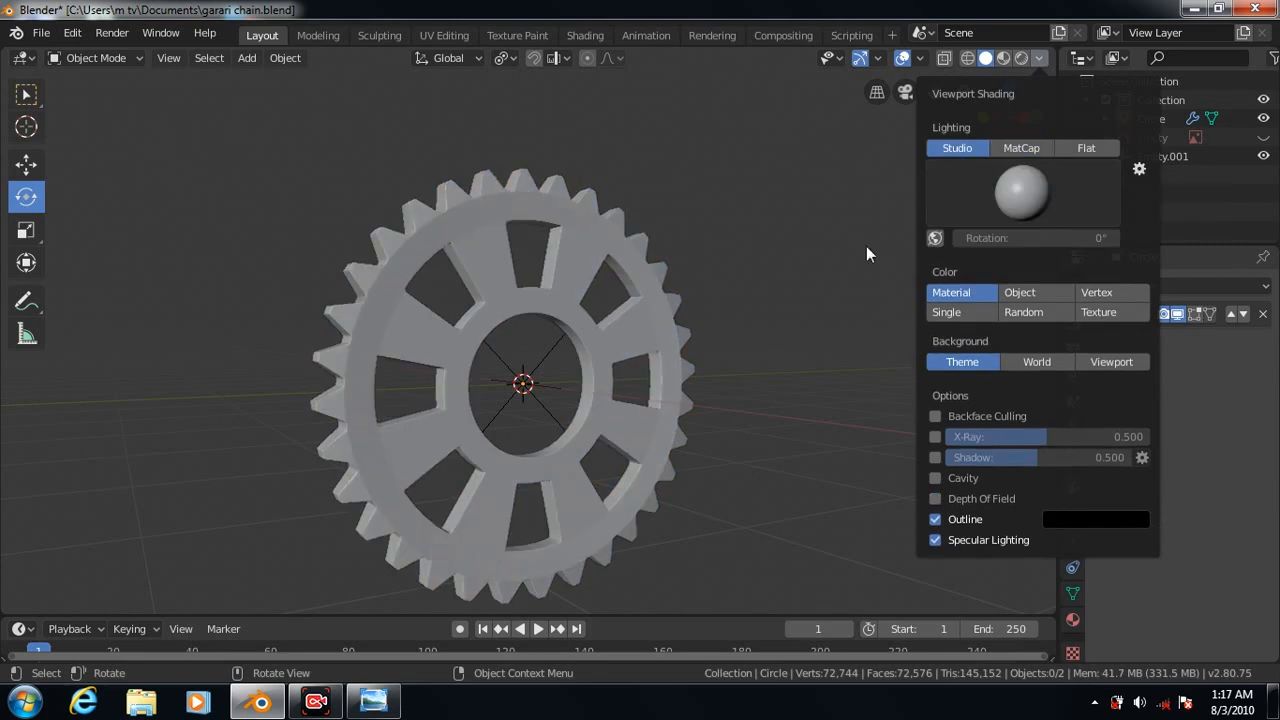
Add a 12-vertex cylinder at the sprocket's centre, aligned to the side view
key(KP_3)
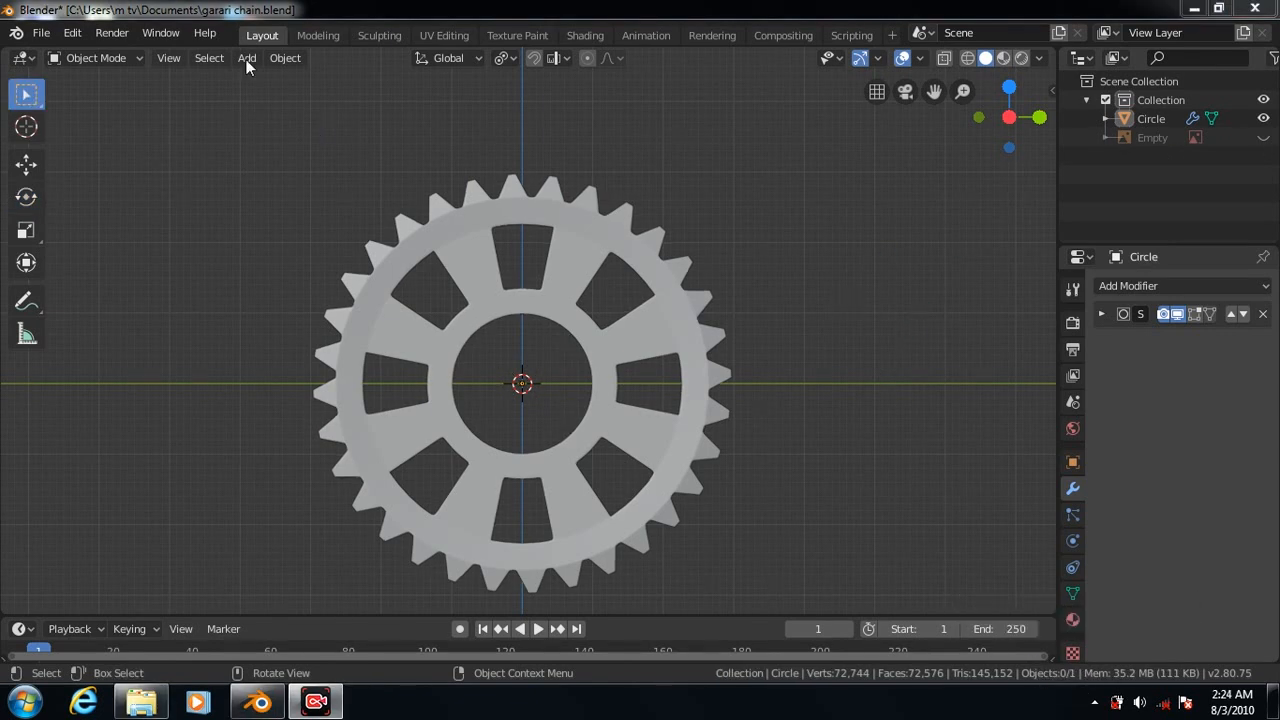
click(246, 58)
mouse_move(274, 79)
click(425, 175)
click(71, 600)
double_click(248, 374)
key(Return)
click(245, 477)
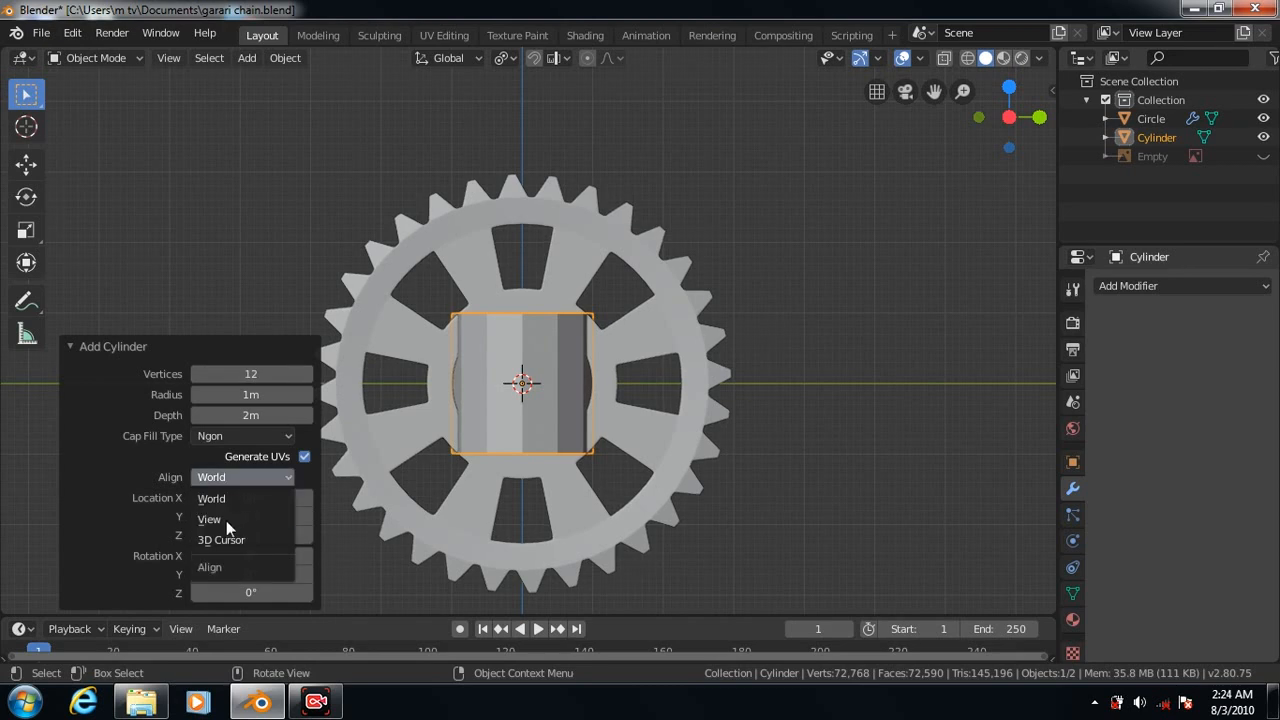
click(213, 519)
click(73, 346)
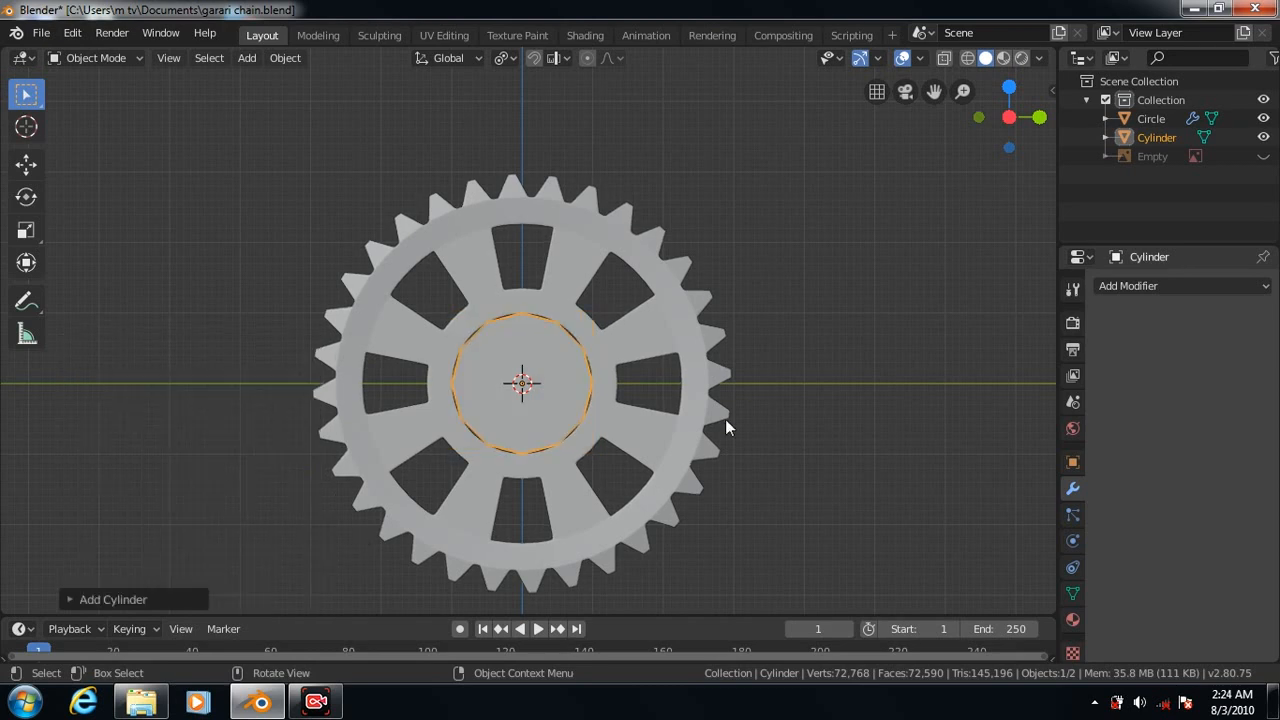
Add supporting loop cuts near both ends of the cylinder
key(KP_1)
key(Tab)
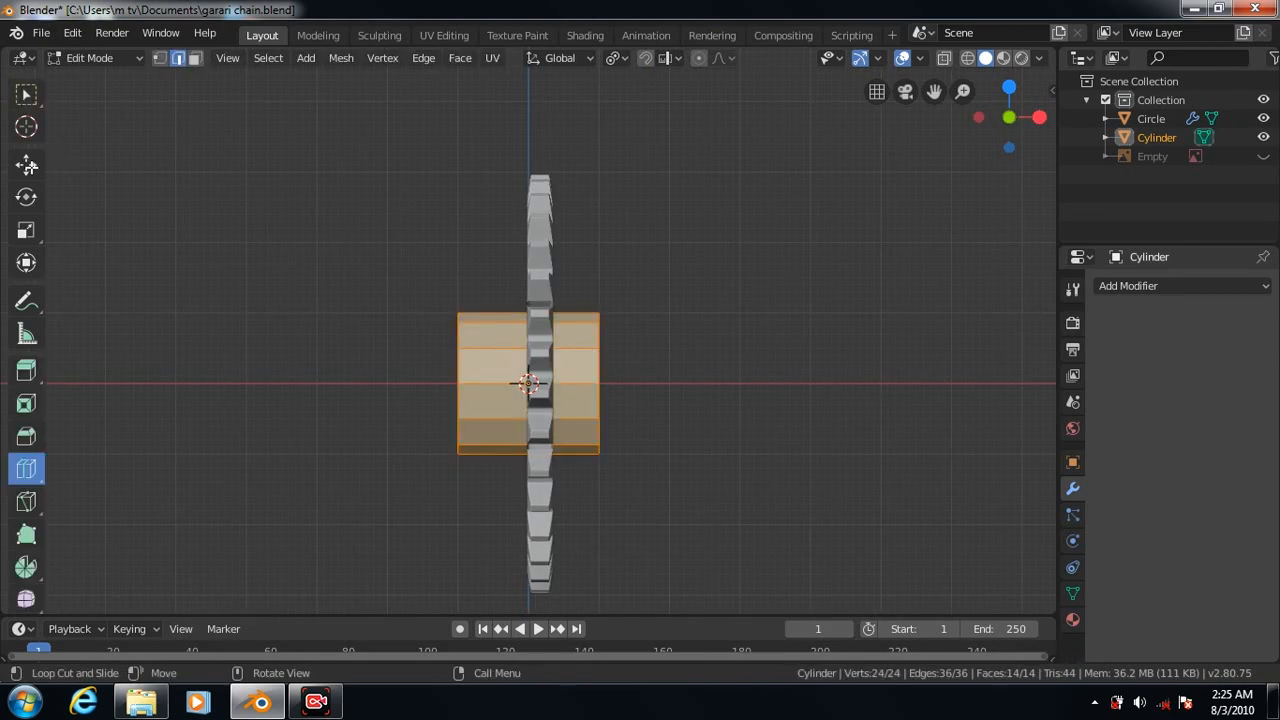
drag(568, 386, 916, 357)
drag(497, 382, 400, 390)
click(26, 230)
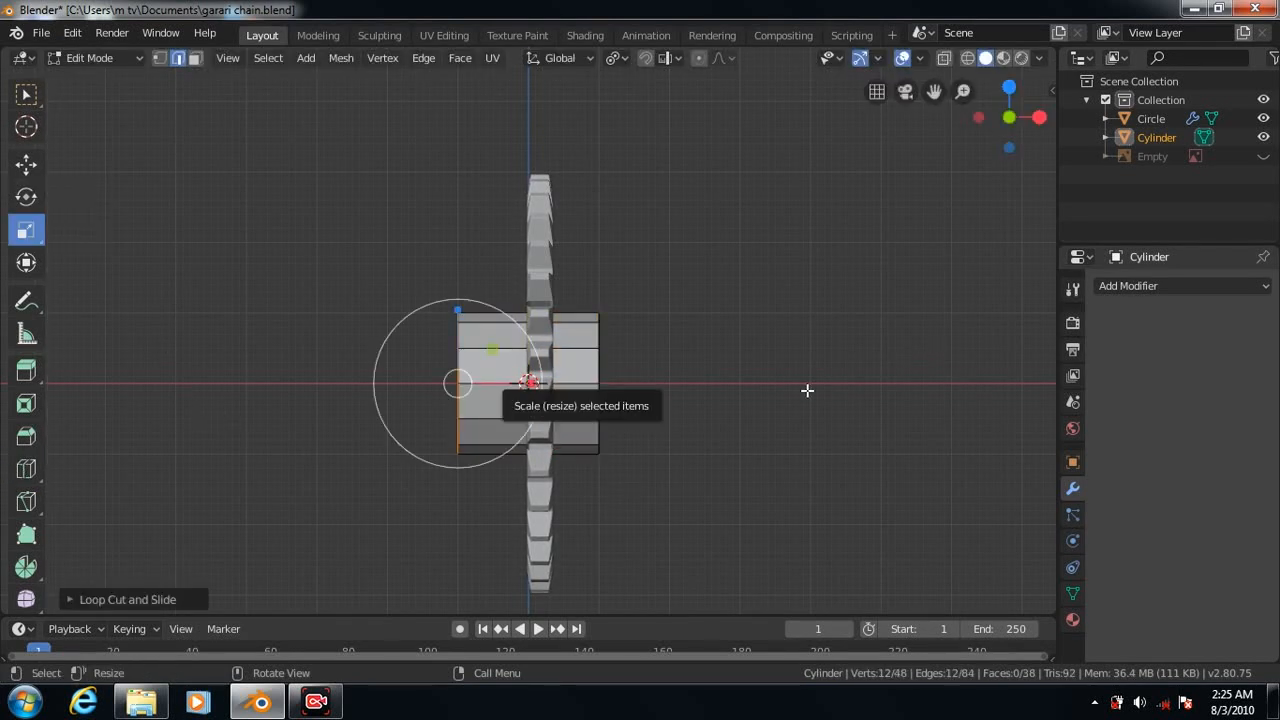
key(Tab)
Scale the cylinder down and stretch it along X into a thin axle through the sprocket's centre
click(26, 230)
drag(601, 384, 920, 380)
key(s)
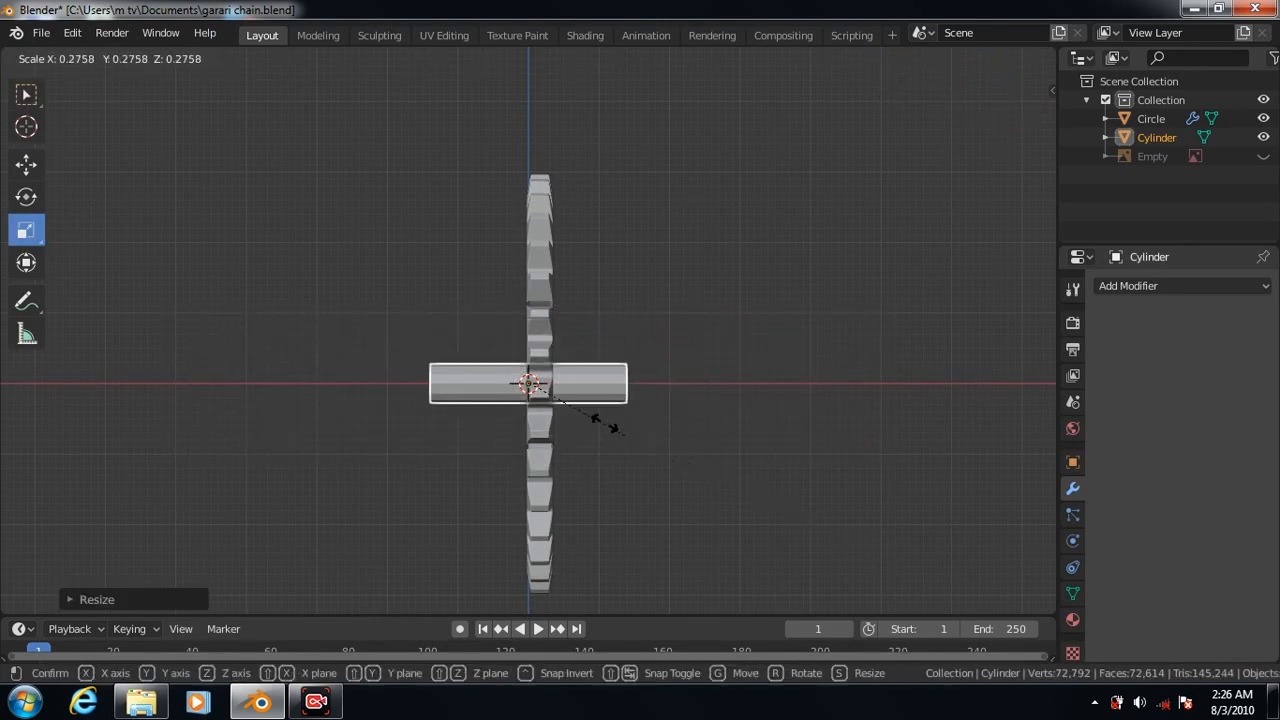
click(576, 410)
drag(601, 384, 747, 398)
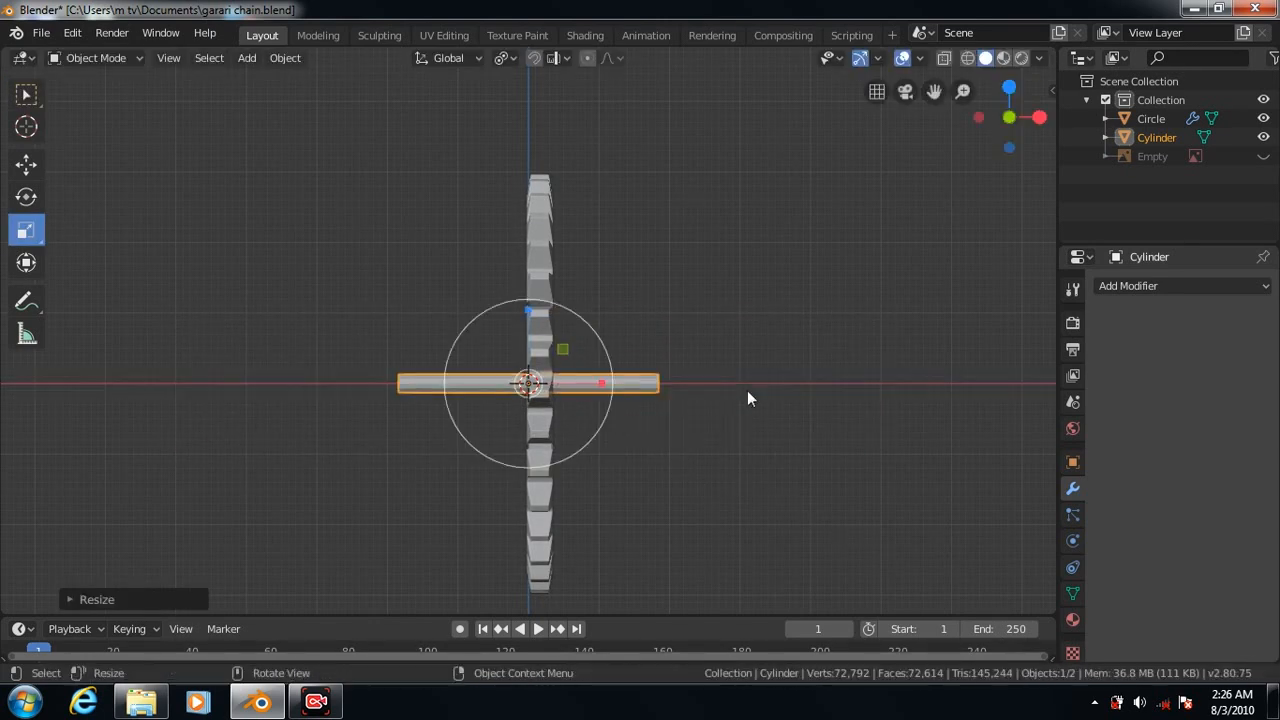
key(KP_3)
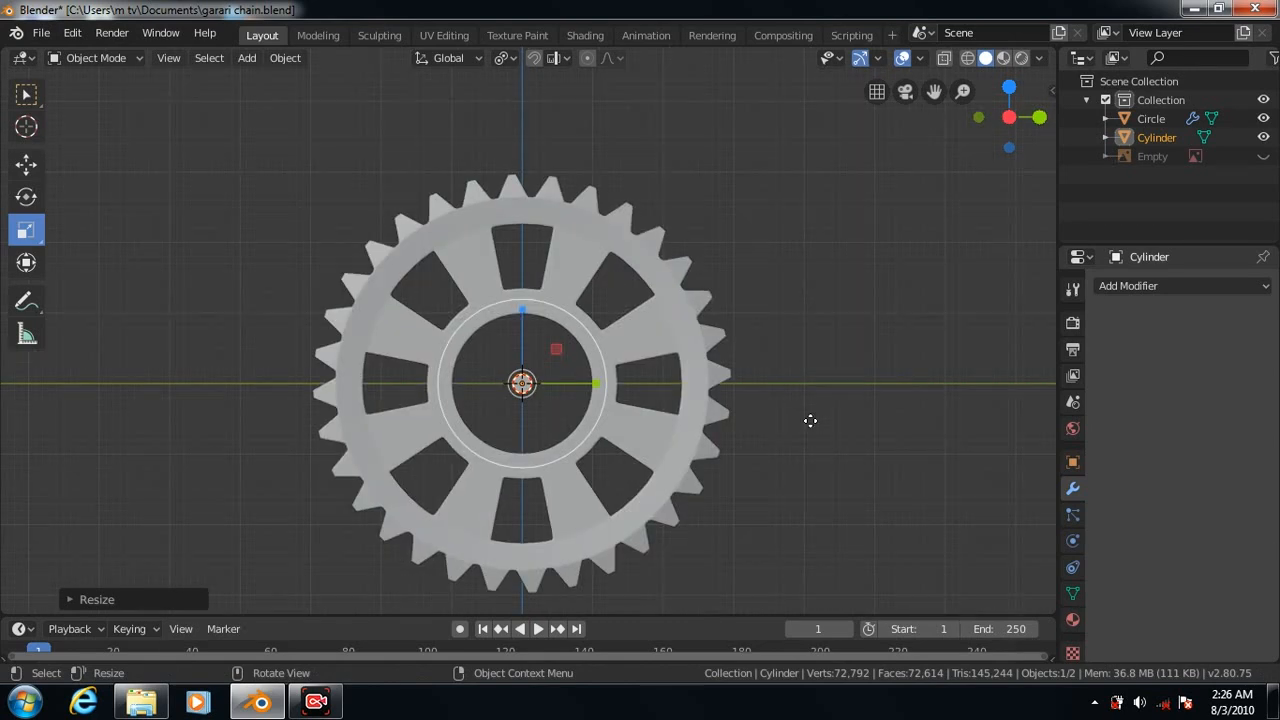
key(shift+d)
key(Escape)
right_click(797, 441)
click(783, 441)
Add a Subdivision Surface modifier with 3 viewport levels to the cylinder and shade it smooth
click(1157, 137)
click(1266, 288)
click(899, 600)
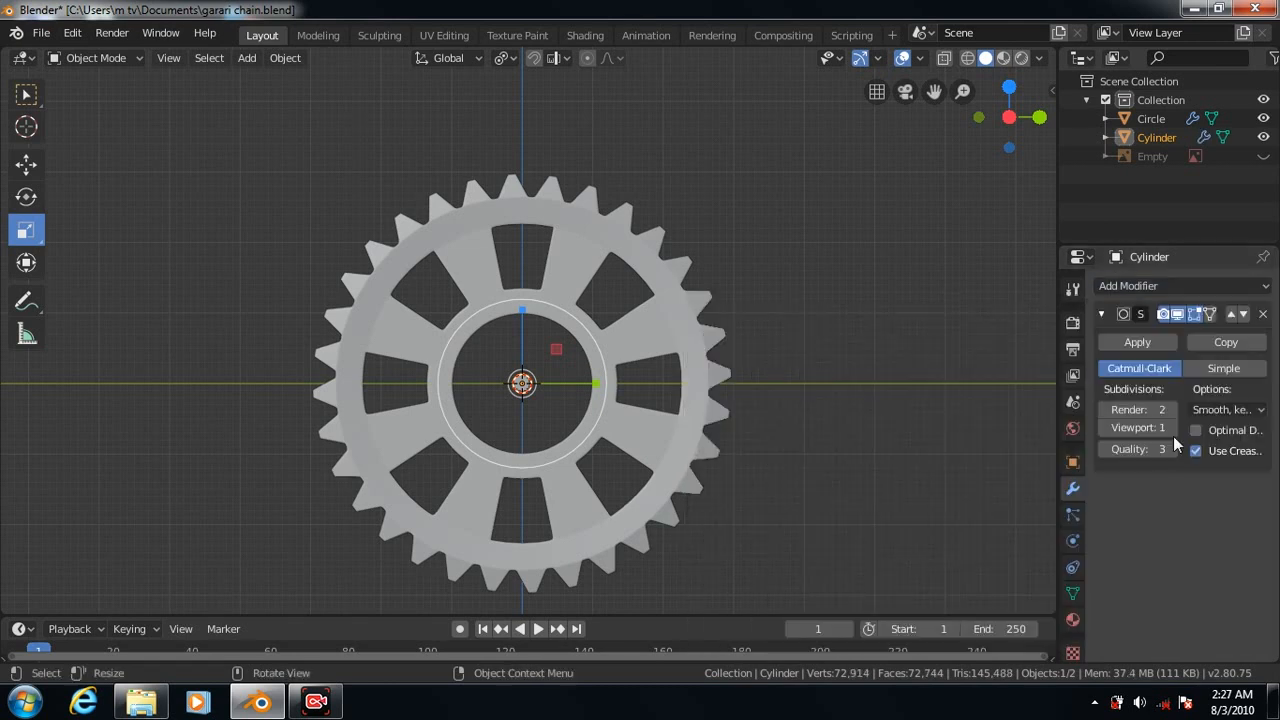
click(1171, 427)
key(KP_1)
right_click(637, 382)
click(559, 84)
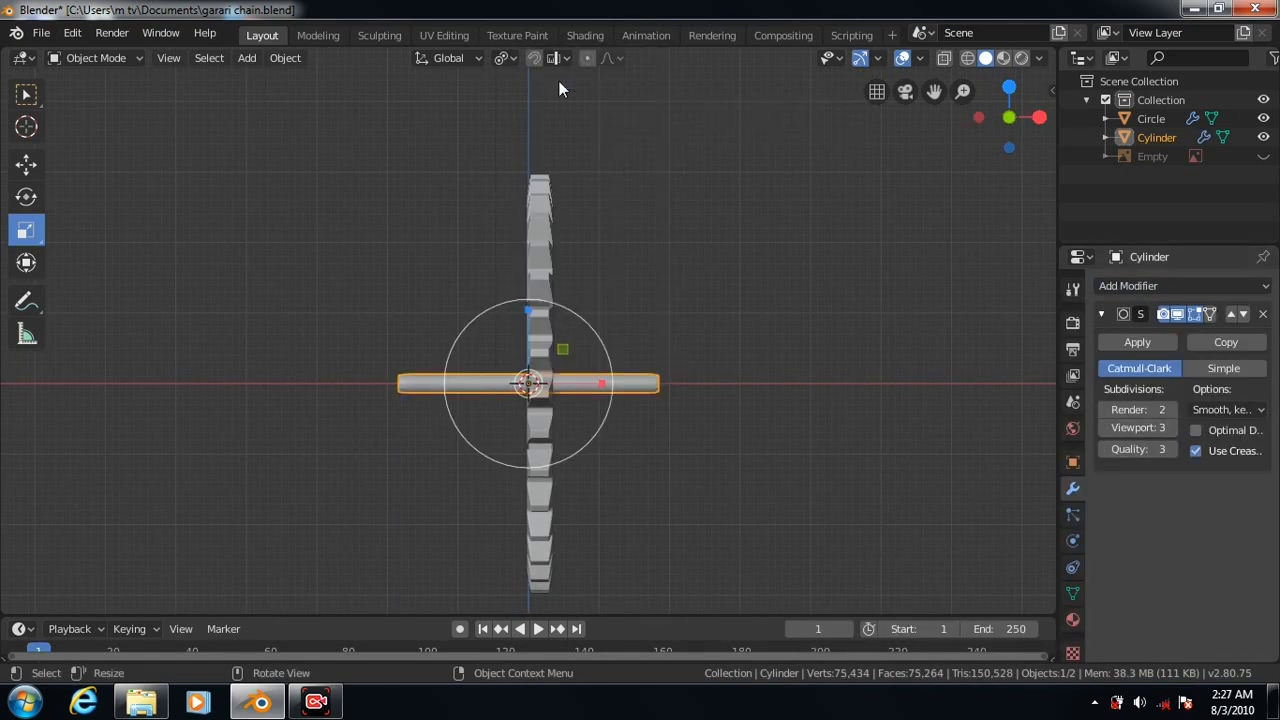
Duplicate the cylinder in side view, move the copy onto the spoke just above the sprocket's +Y window and enlarge it slightly
key(KP_3)
key(shift+d)
click(847, 422)
click(27, 164)
drag(606, 385, 747, 391)
drag(654, 305, 646, 258)
drag(726, 342, 695, 351)
drag(623, 259, 623, 265)
click(26, 230)
Place more cylinder copies so that four sit symmetrically on the spokes above and below the two horizontal windows
click(27, 166)
click(520, 382)
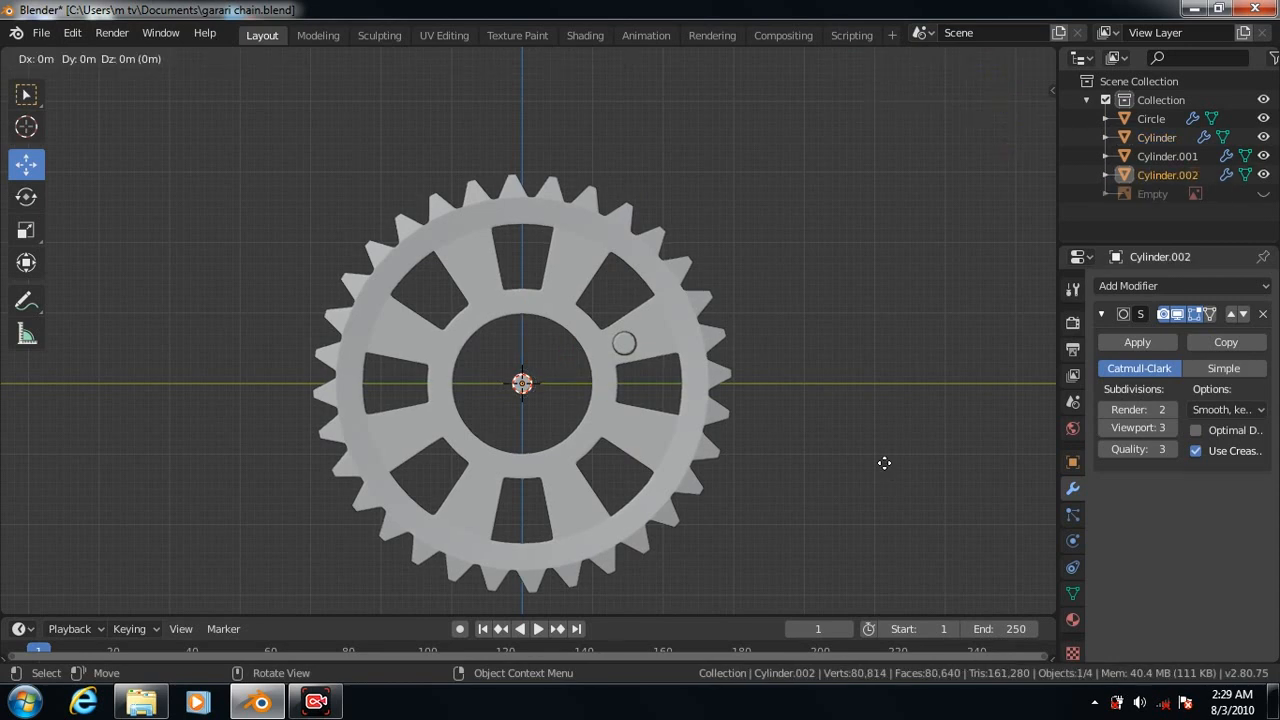
key(w)
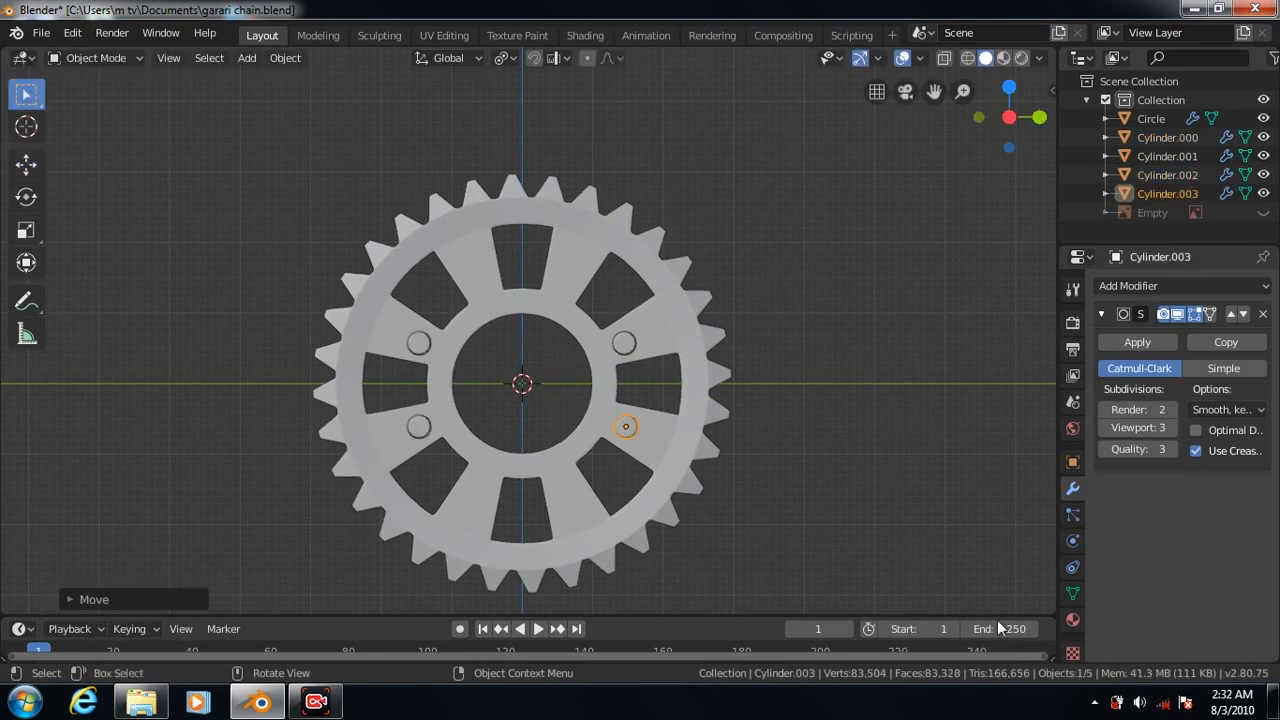
Cut four bolt holes in the sprocket by subtracting the cylinders with a BoolTool Auto Boolean Difference
shift+click(625, 343)
shift+click(419, 430)
shift+click(466, 505)
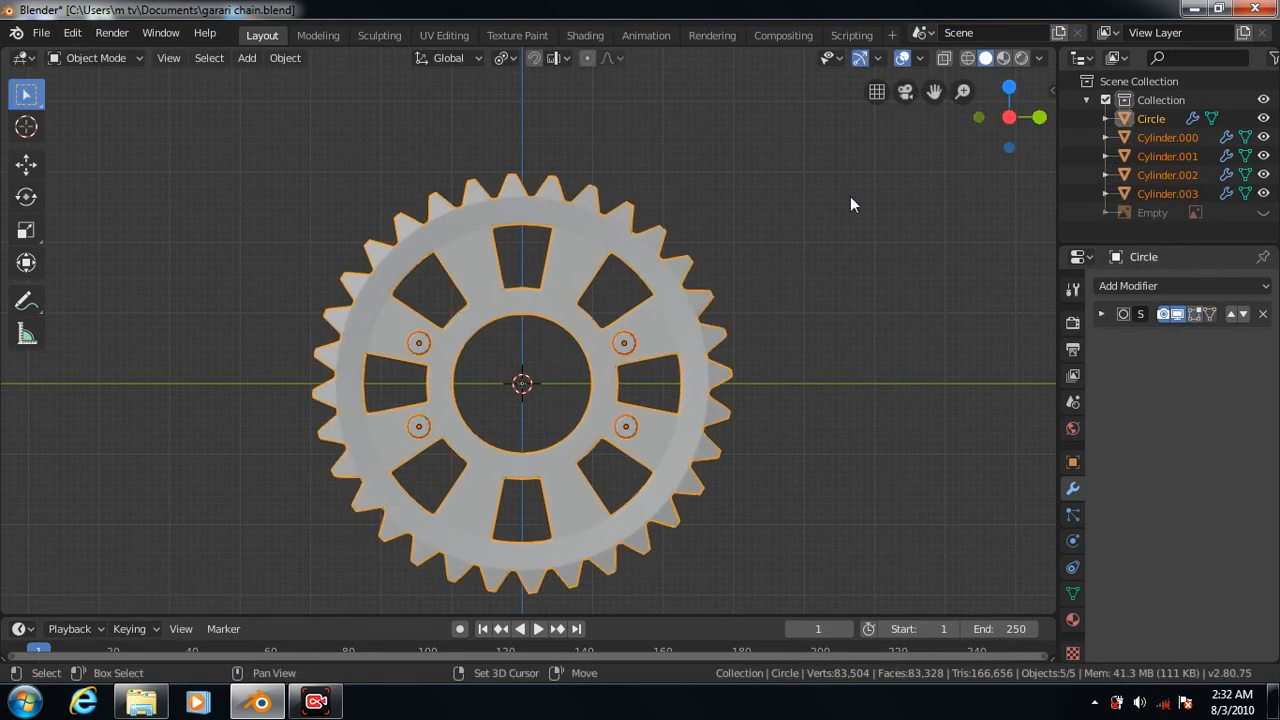
click(284, 58)
mouse_move(350, 643)
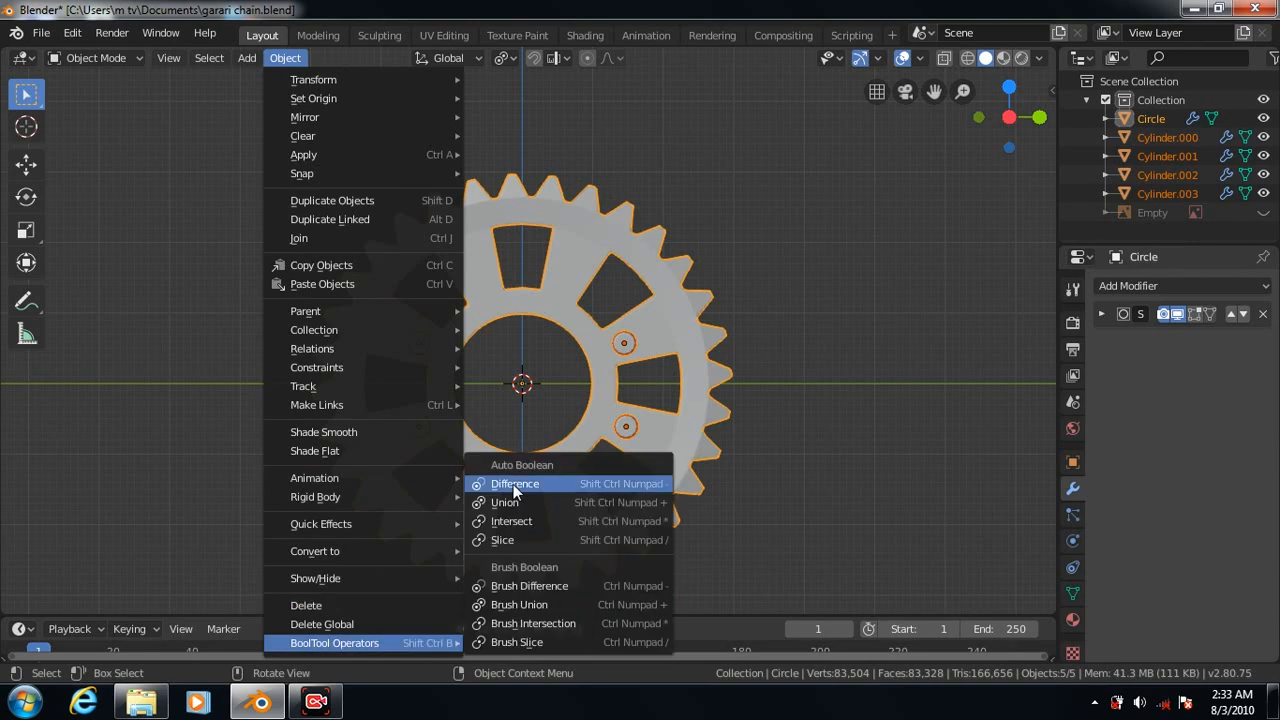
click(513, 484)
click(858, 320)
Show the sprocket with MatCap viewport lighting and enable the Cavity and Shadow options
click(1038, 57)
click(1025, 144)
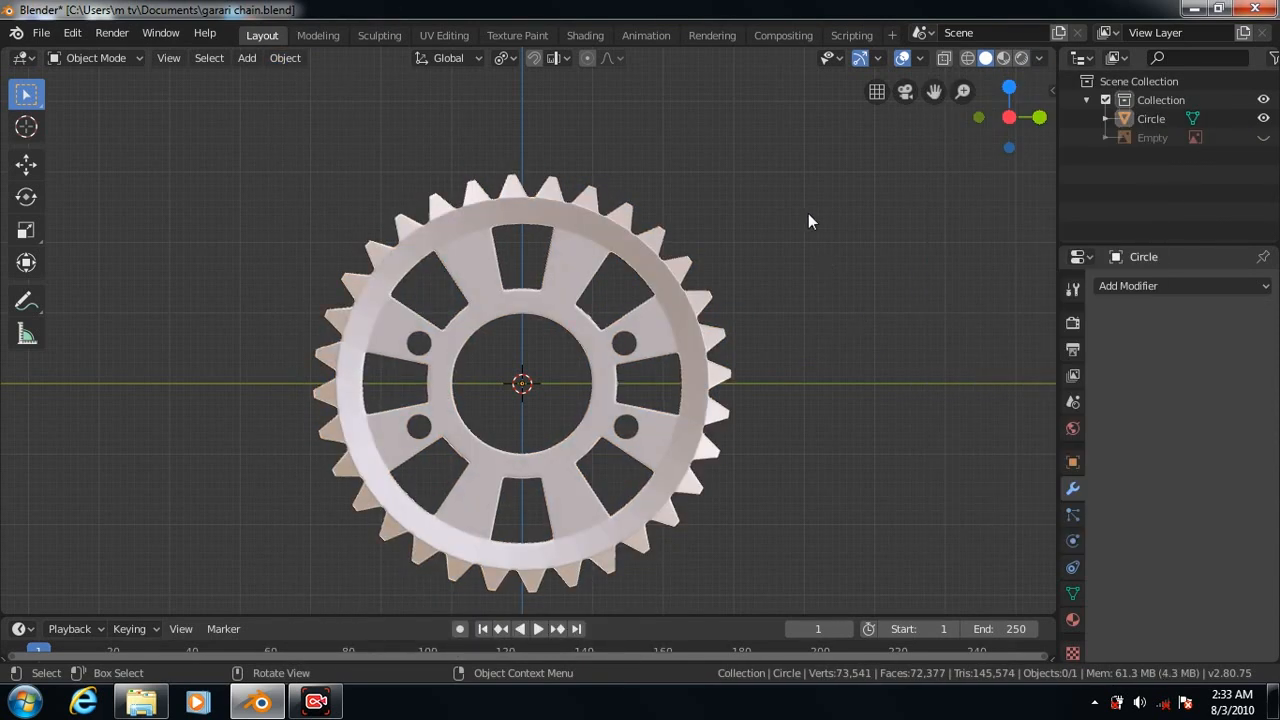
middle_drag(808, 213, 855, 304)
click(1038, 57)
click(935, 457)
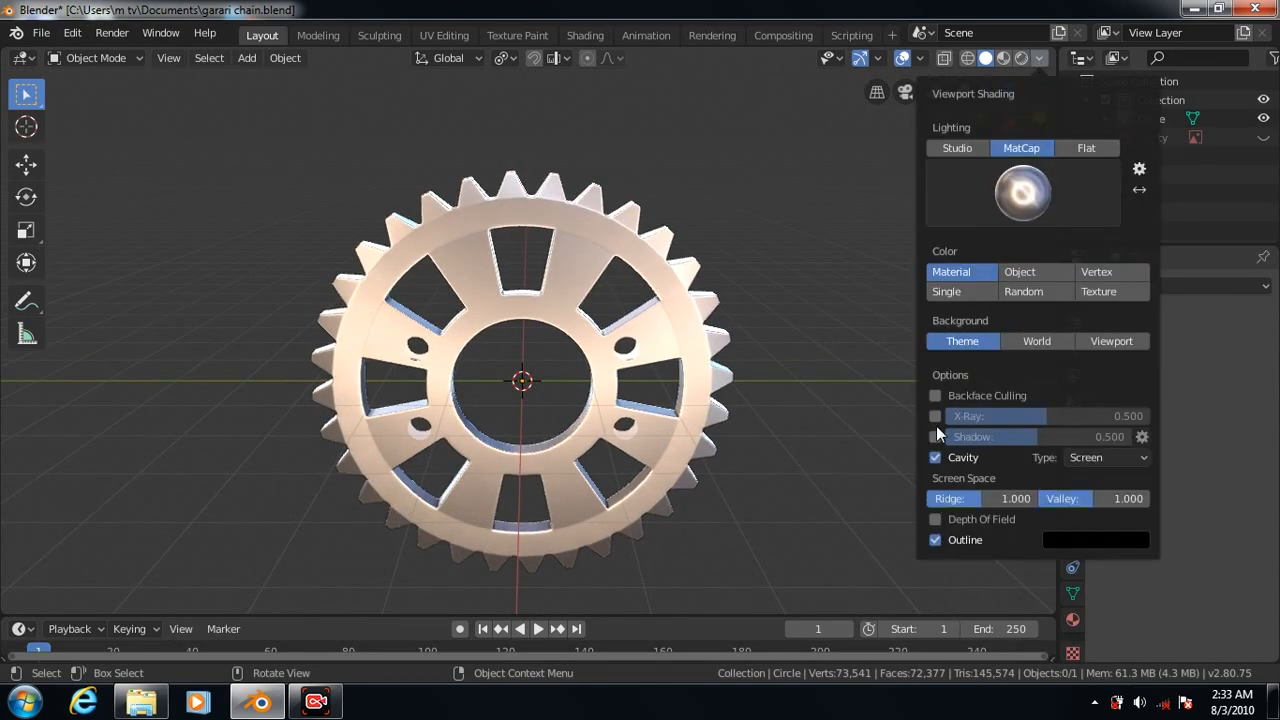
click(935, 437)
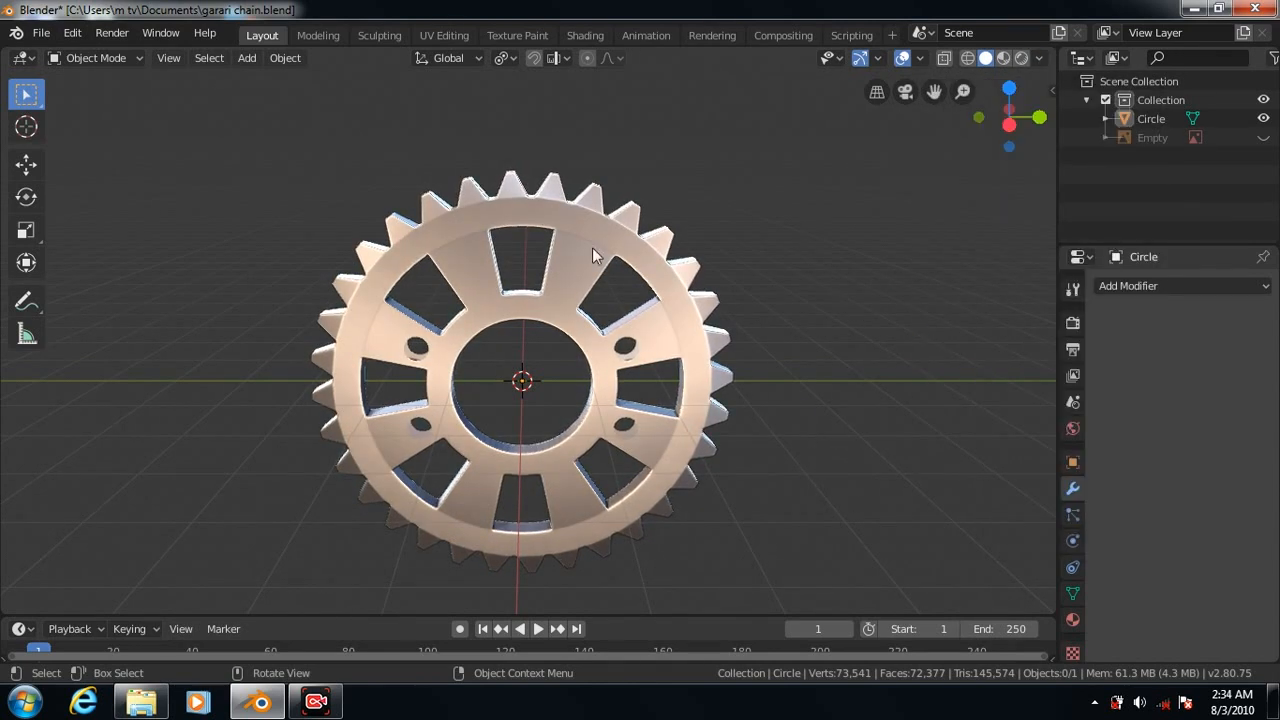
middle_drag(940, 410, 843, 359)
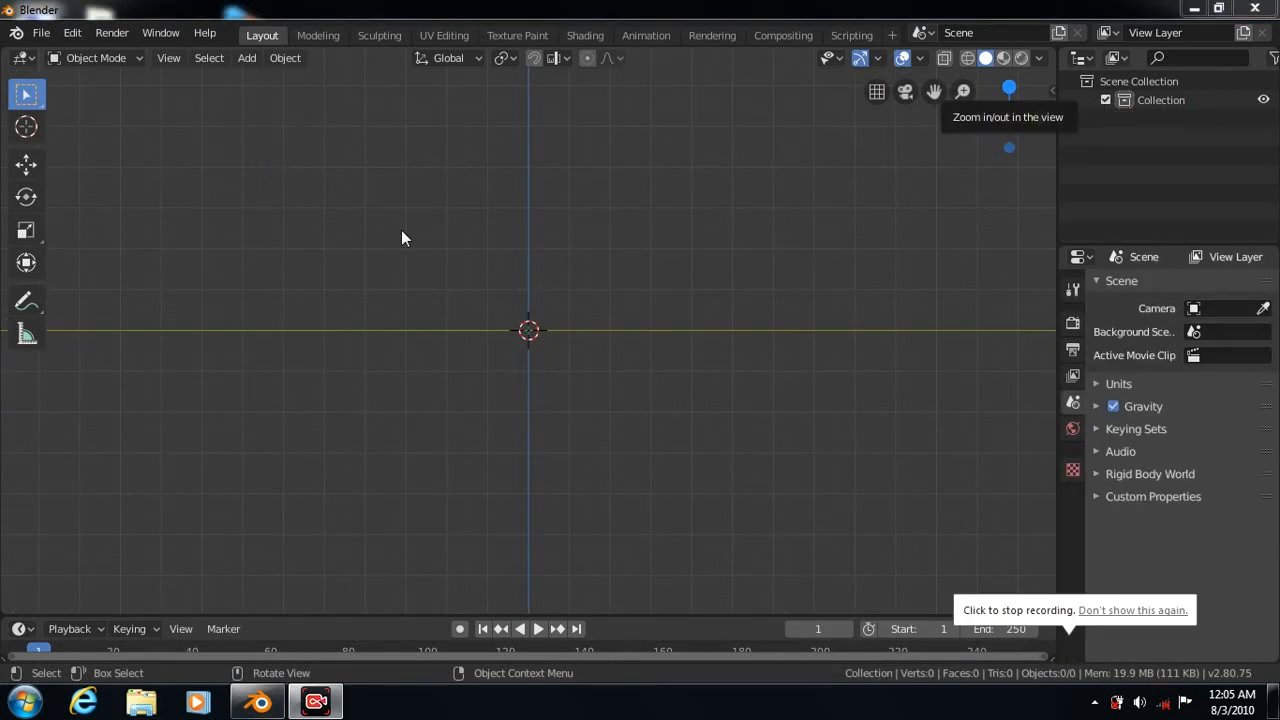
Add a 12-vertex mesh circle with 1 m radius at the origin of the empty scene, aligned to the side view
click(246, 57)
mouse_move(270, 78)
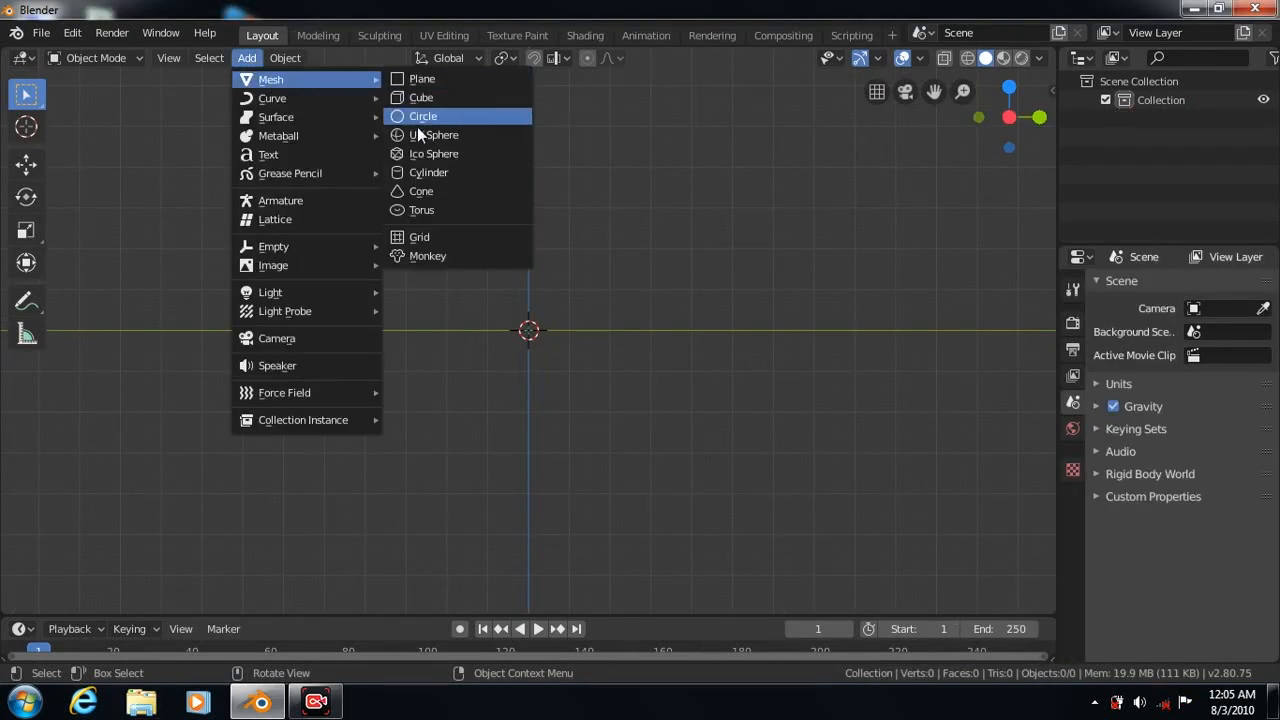
click(420, 117)
click(67, 599)
click(290, 476)
click(250, 498)
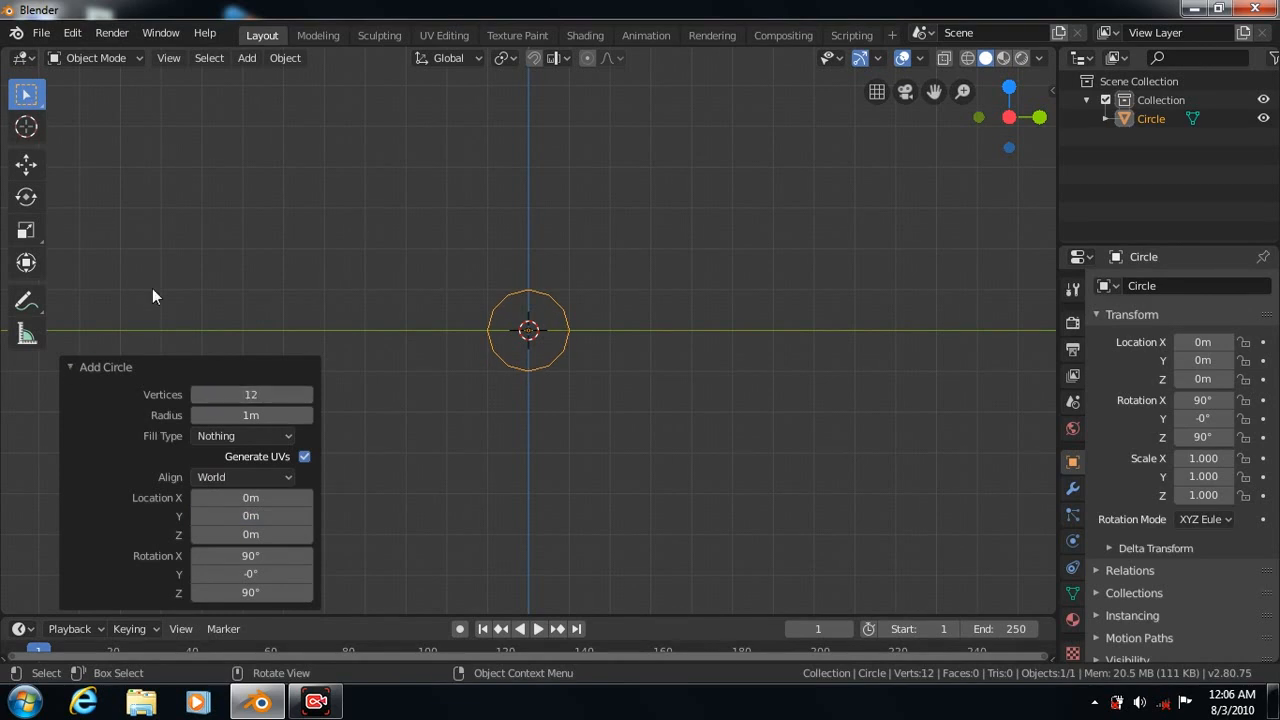
click(105, 367)
Rotate the circle by 15° so that flat edges face along the Y and Z axes
scroll(648, 421, up, 7)
click(26, 196)
click(592, 306)
click(100, 599)
click(230, 531)
text(15)
key(Return)
click(68, 503)
Move the circle's +Y half of vertices along Y to form a rounded link outline about three times as long as tall
key(Tab)
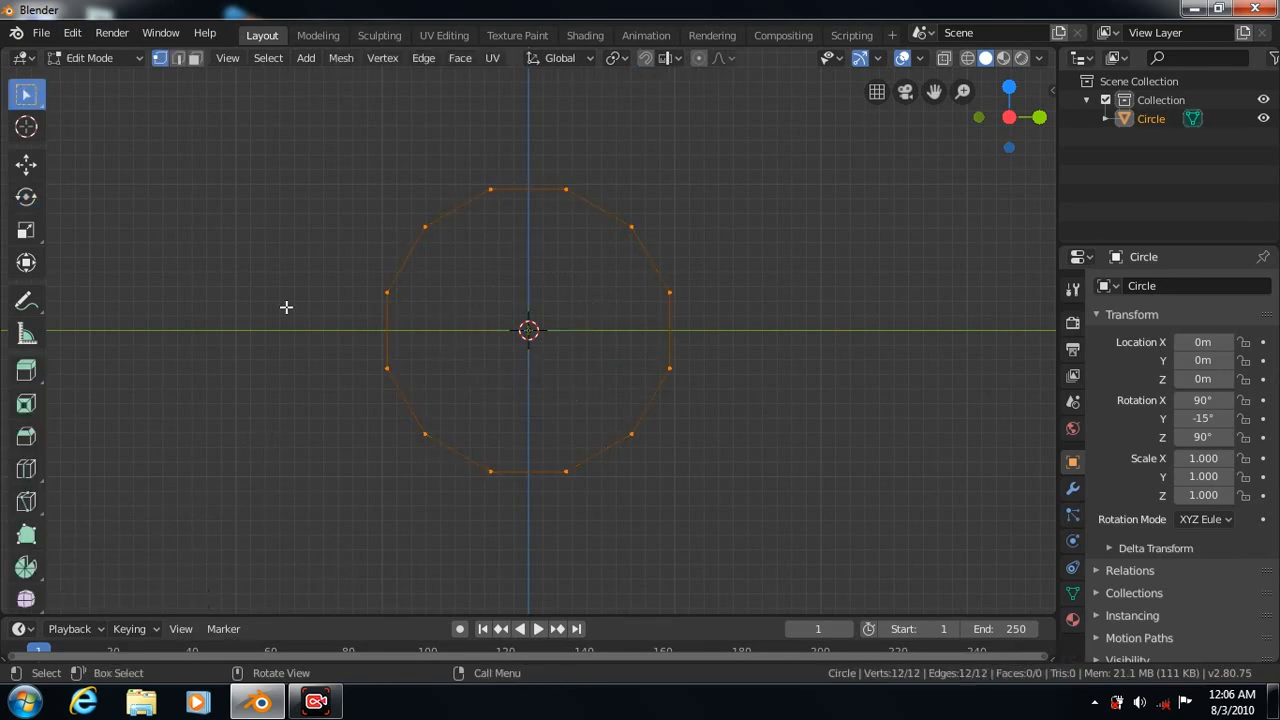
drag(526, 157, 830, 516)
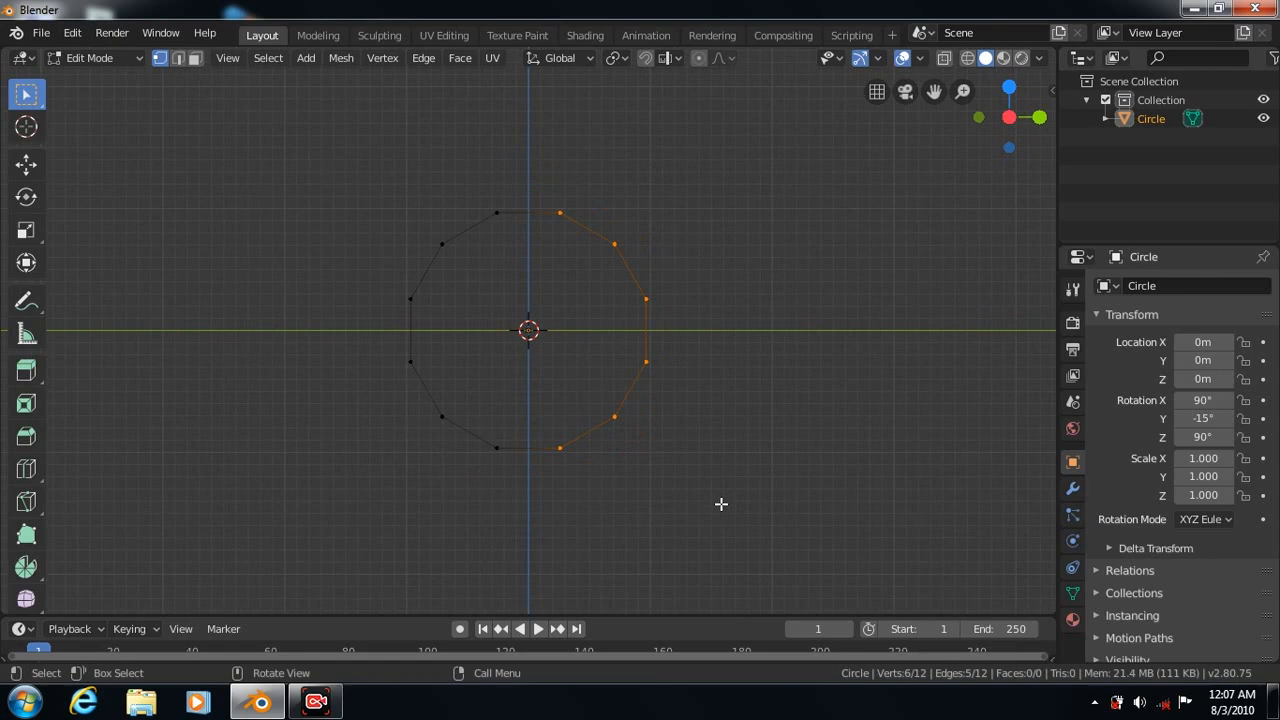
click(26, 163)
drag(660, 331, 831, 330)
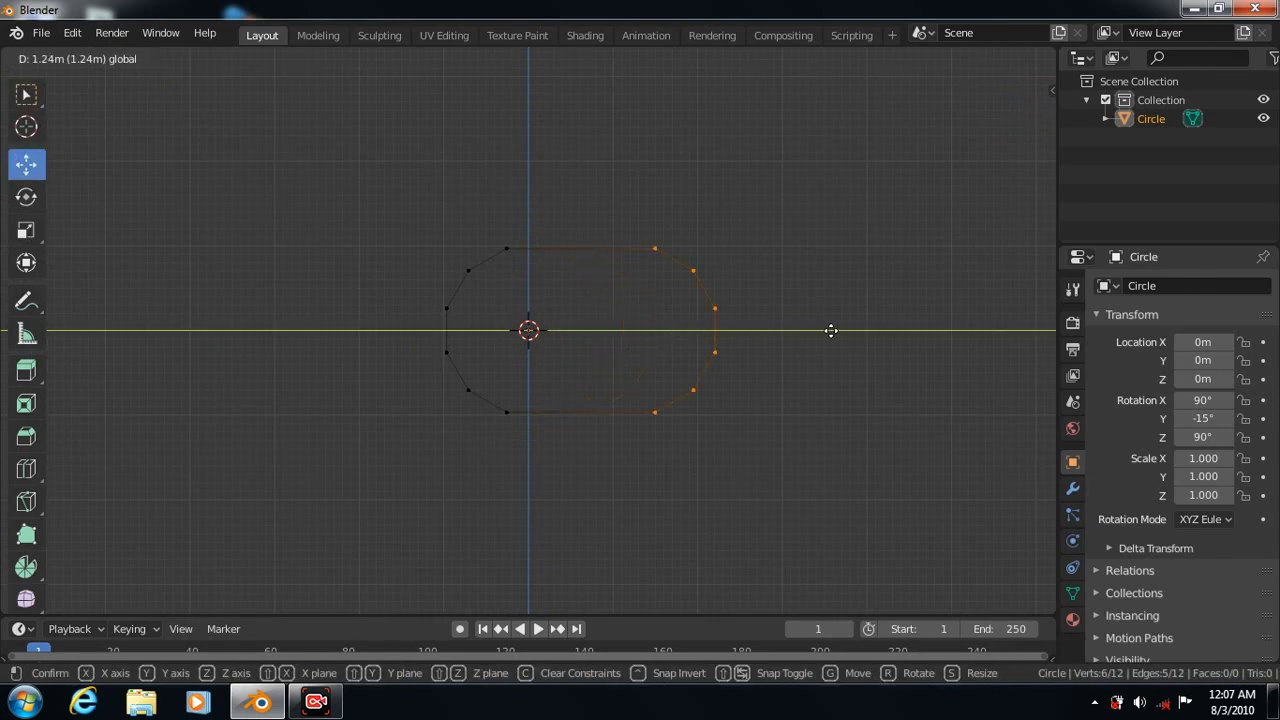
drag(965, 333, 1000, 328)
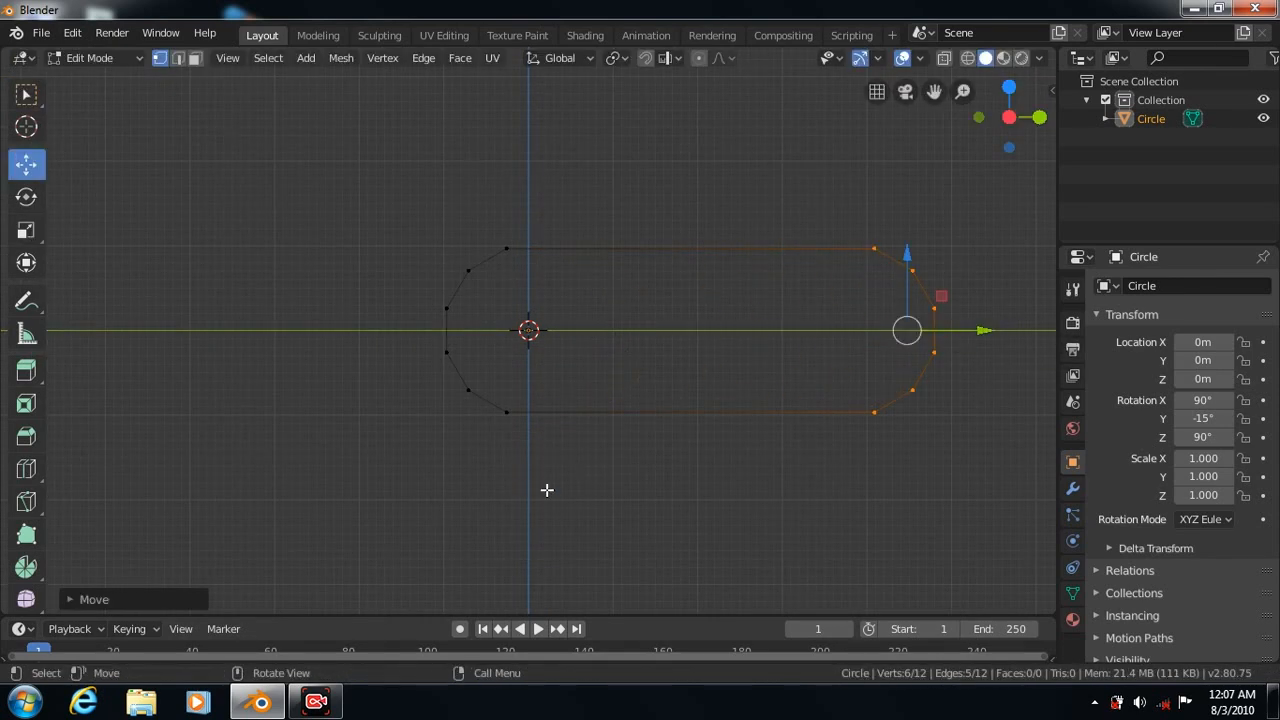
Extrude the whole link outline inward by scaling it down to a tiny ring at its centre
key(a)
click(26, 91)
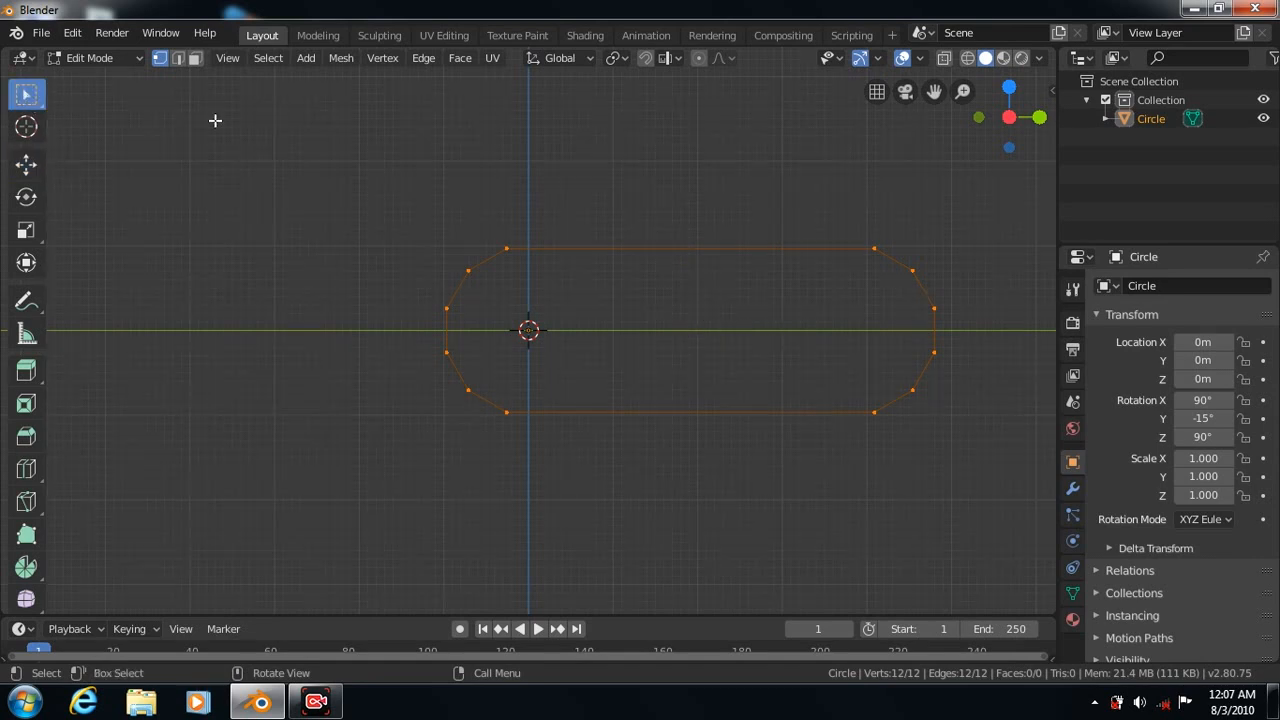
key(e)
key(s)
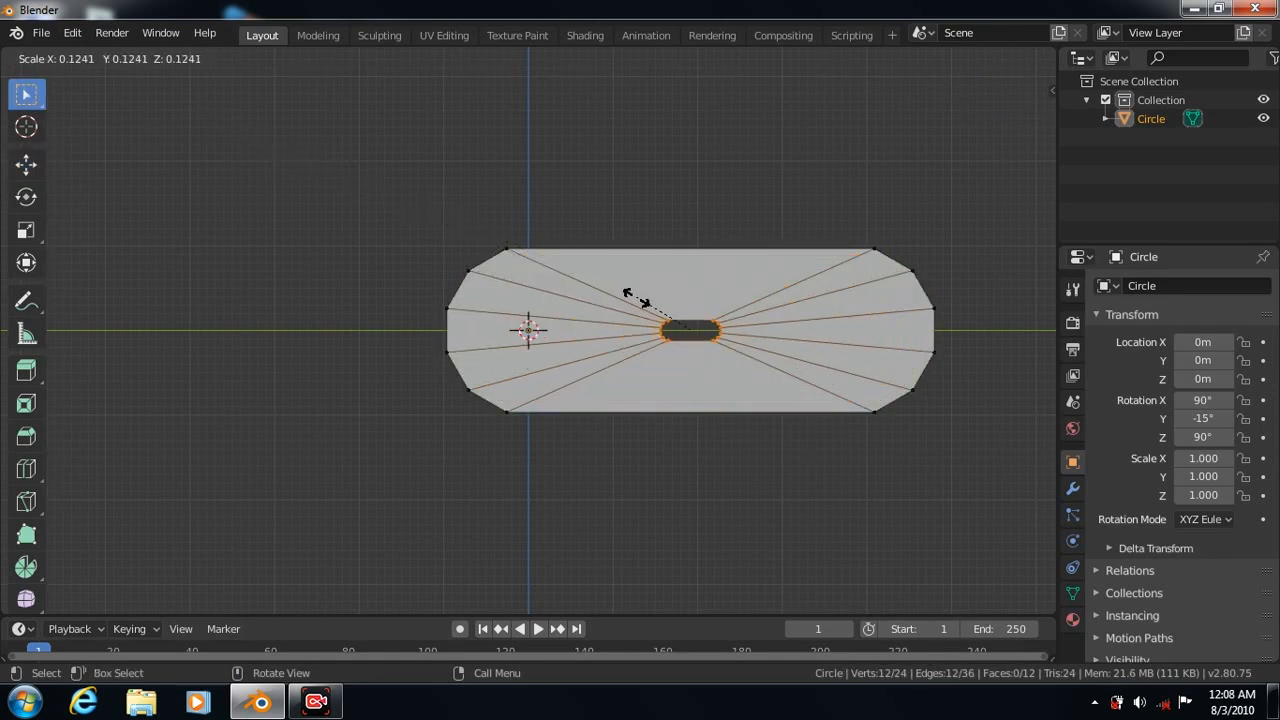
click(682, 316)
Add a loop cut around the small central ring and merge the innermost vertices into one centre point
click(26, 469)
drag(797, 301, 710, 339)
key(w)
key(alt+z)
key(alt+m)
click(664, 490)
click(944, 57)
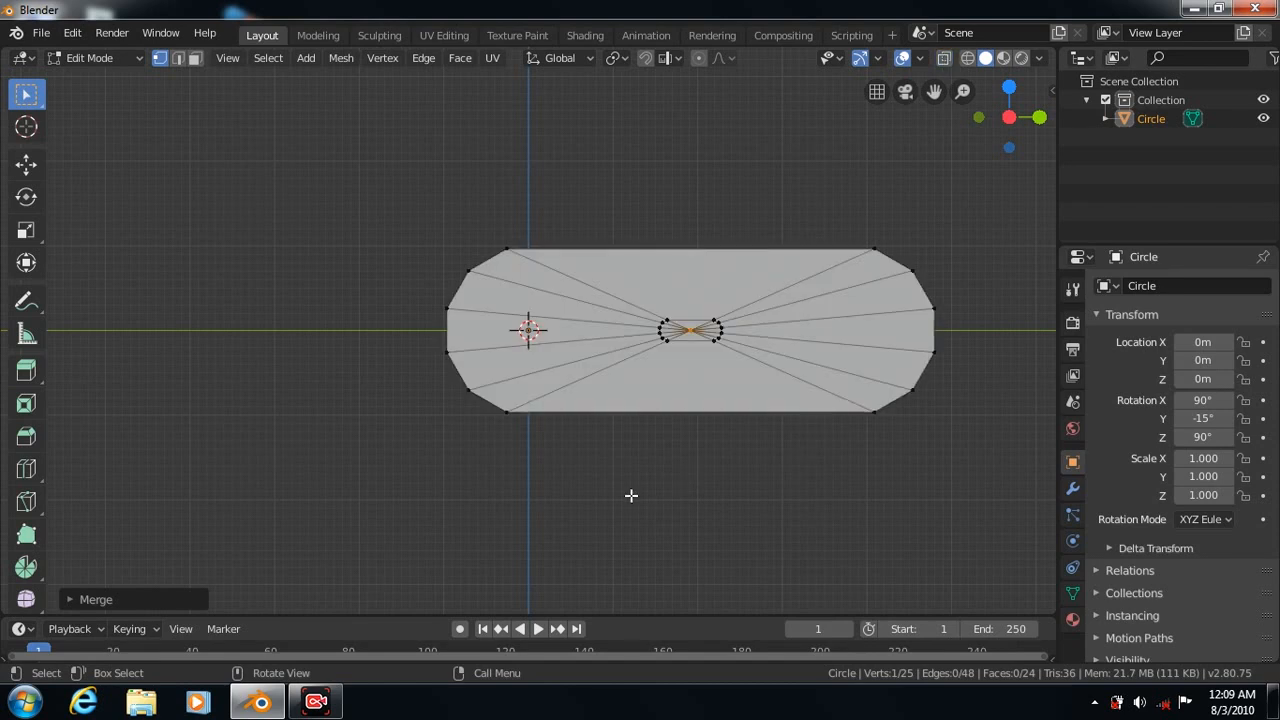
Extrude the entire link face a short distance along X into a thin plate, setting the stray offset to 0
key(a)
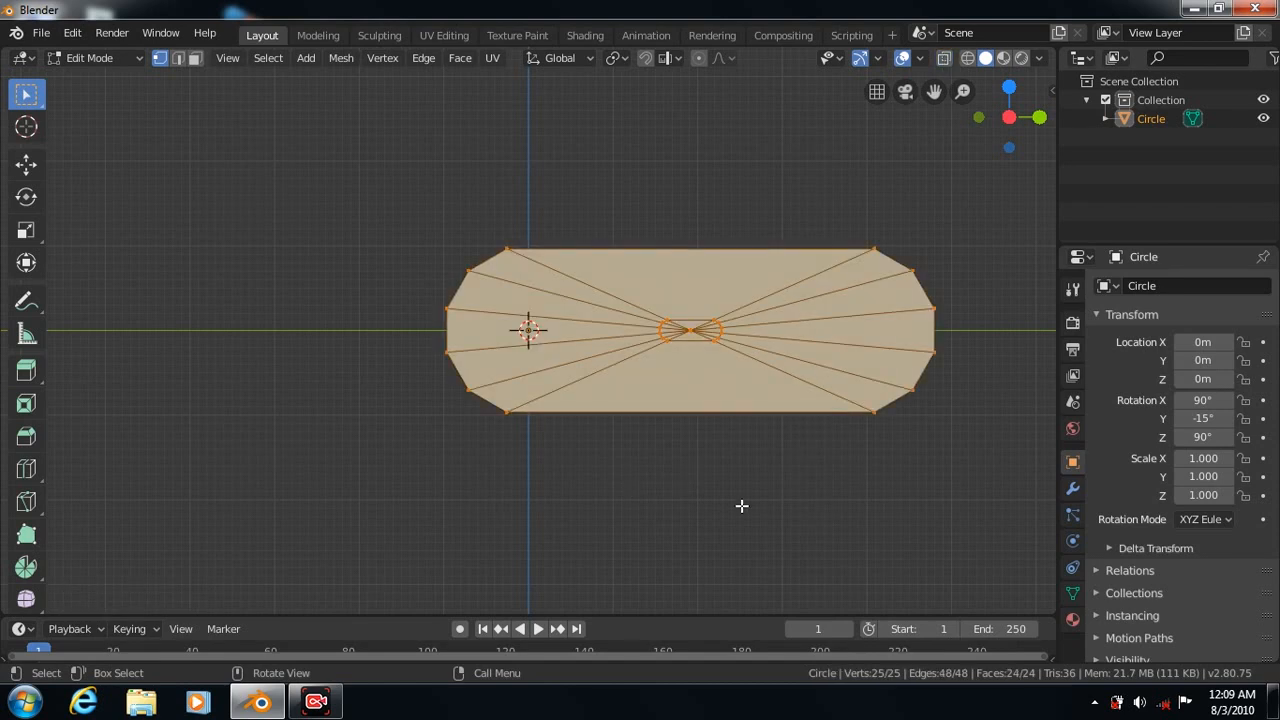
key(KP_7)
click(26, 370)
drag(466, 216, 454, 219)
click(66, 600)
click(257, 531)
text(0)
key(Return)
click(77, 466)
key(KP_3)
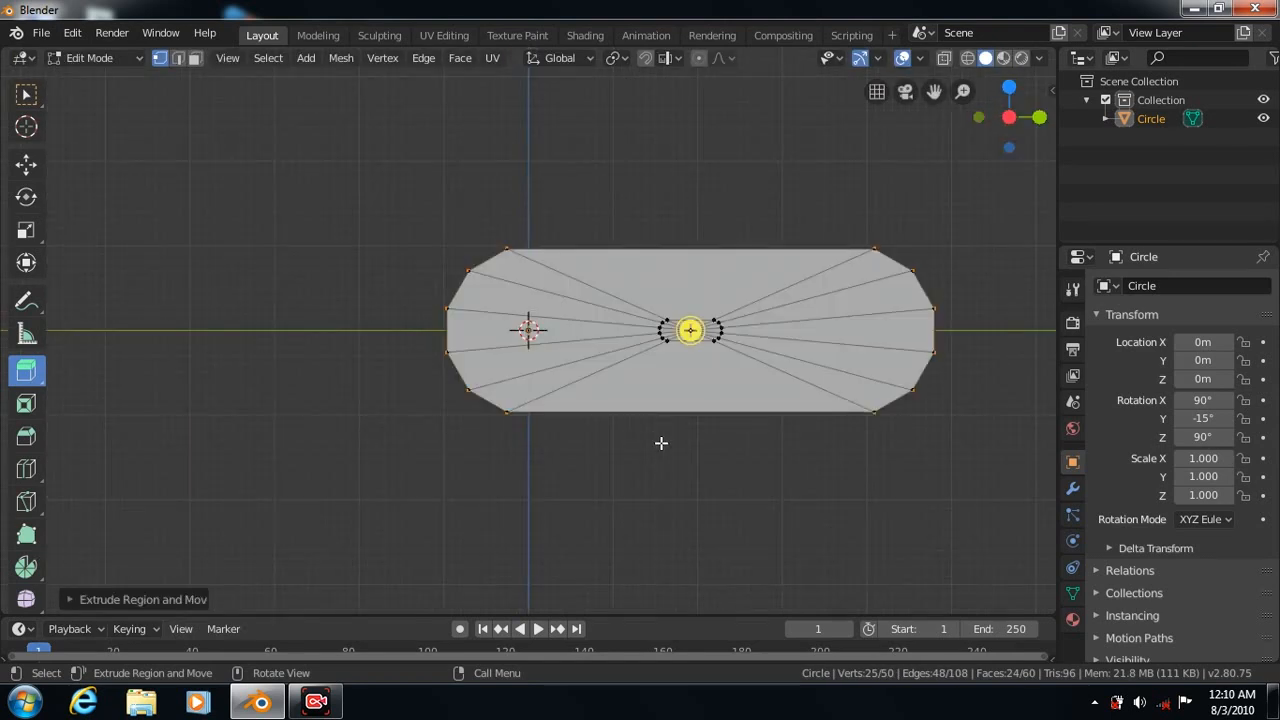
Add a Subdivision Surface modifier to the link plate
key(w)
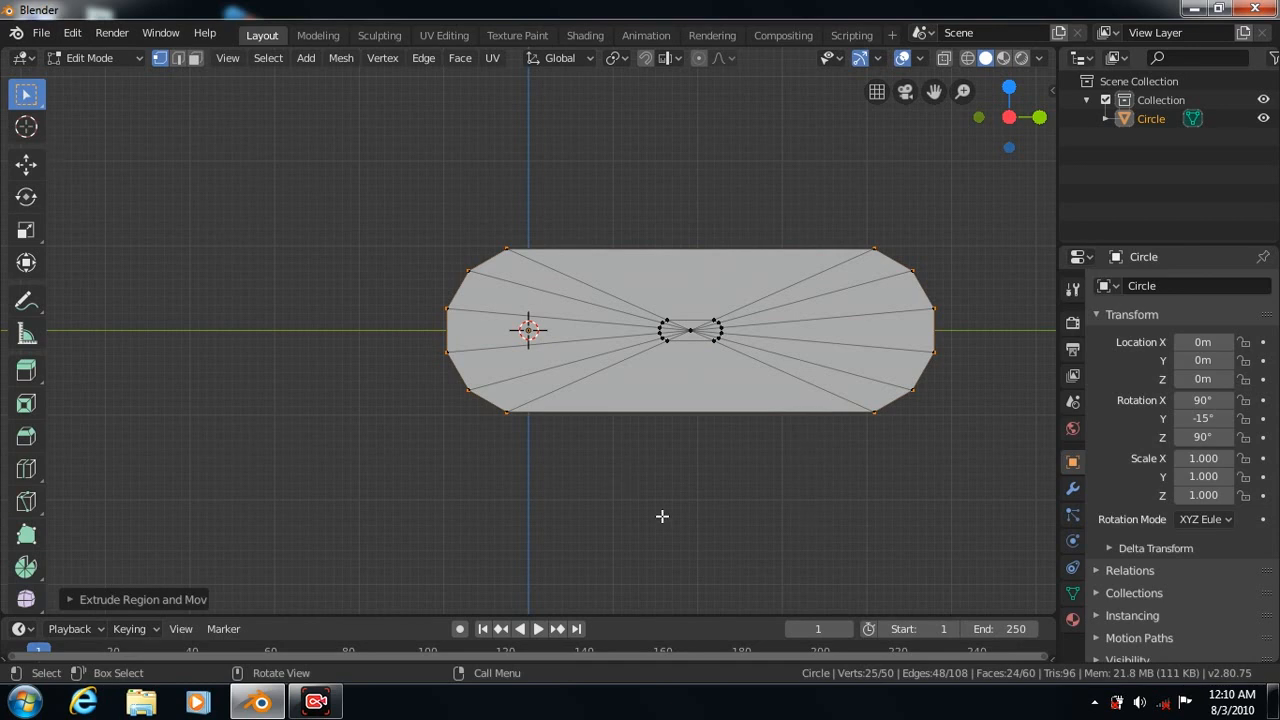
key(Tab)
key(Tab)
click(1073, 488)
click(1180, 286)
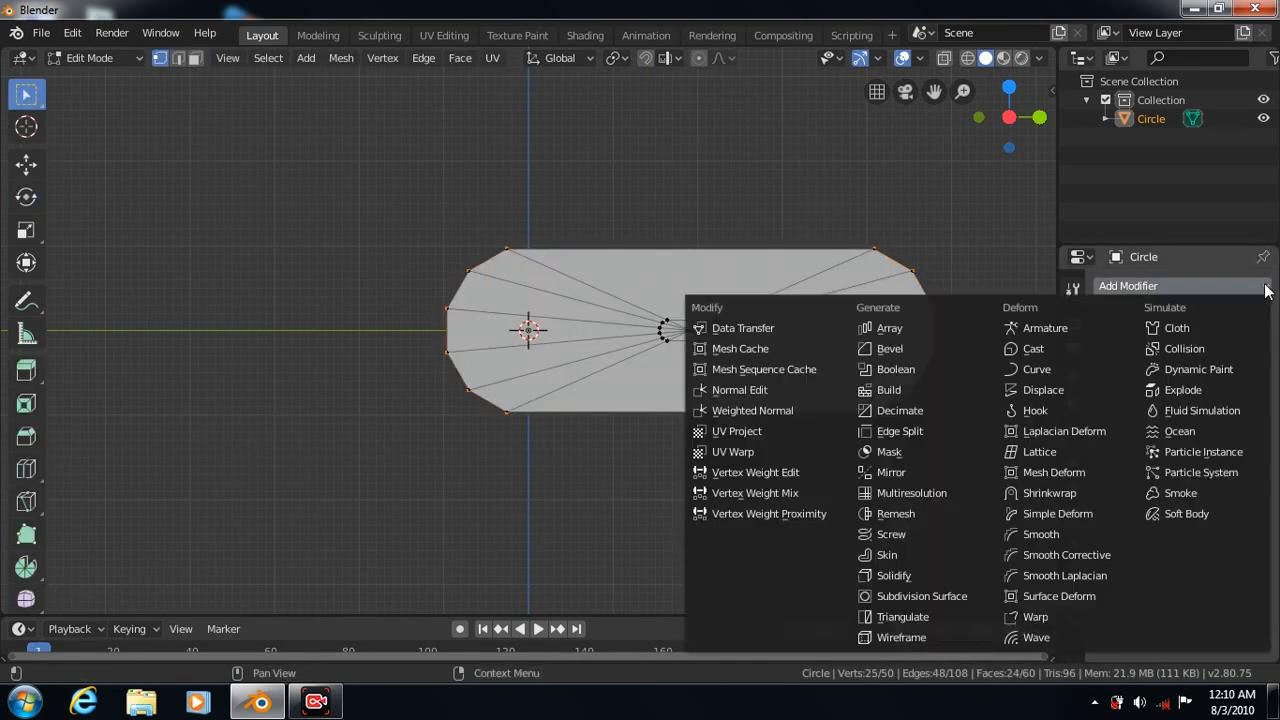
click(876, 595)
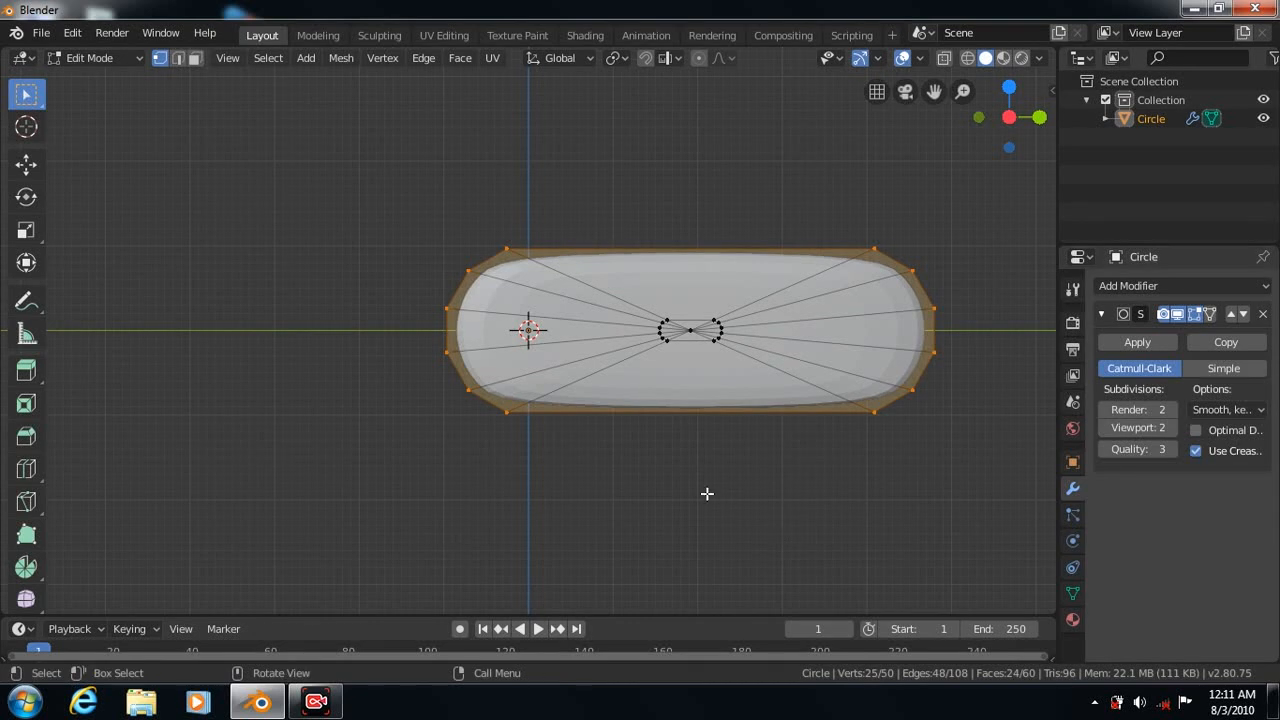
Add supporting loop cuts on the plate's rim close to both flat faces to sharpen its edges
key(KP_7)
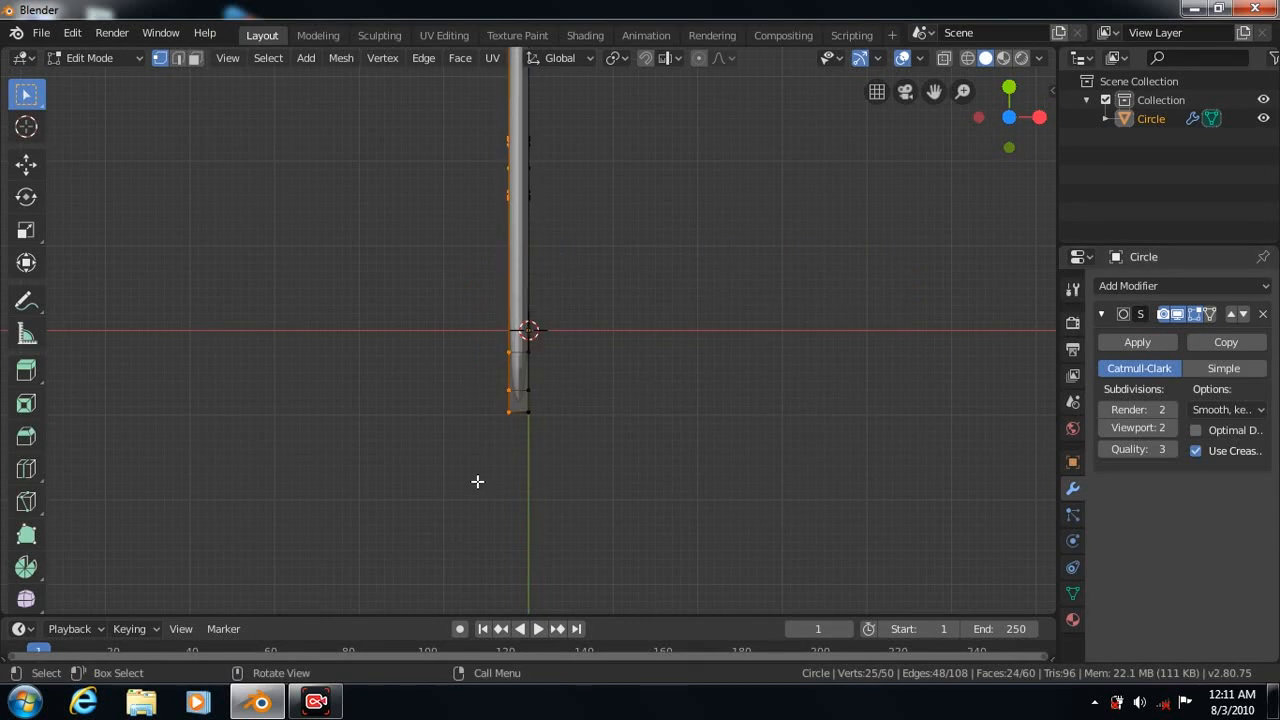
click(26, 469)
scroll(515, 343, up, 5)
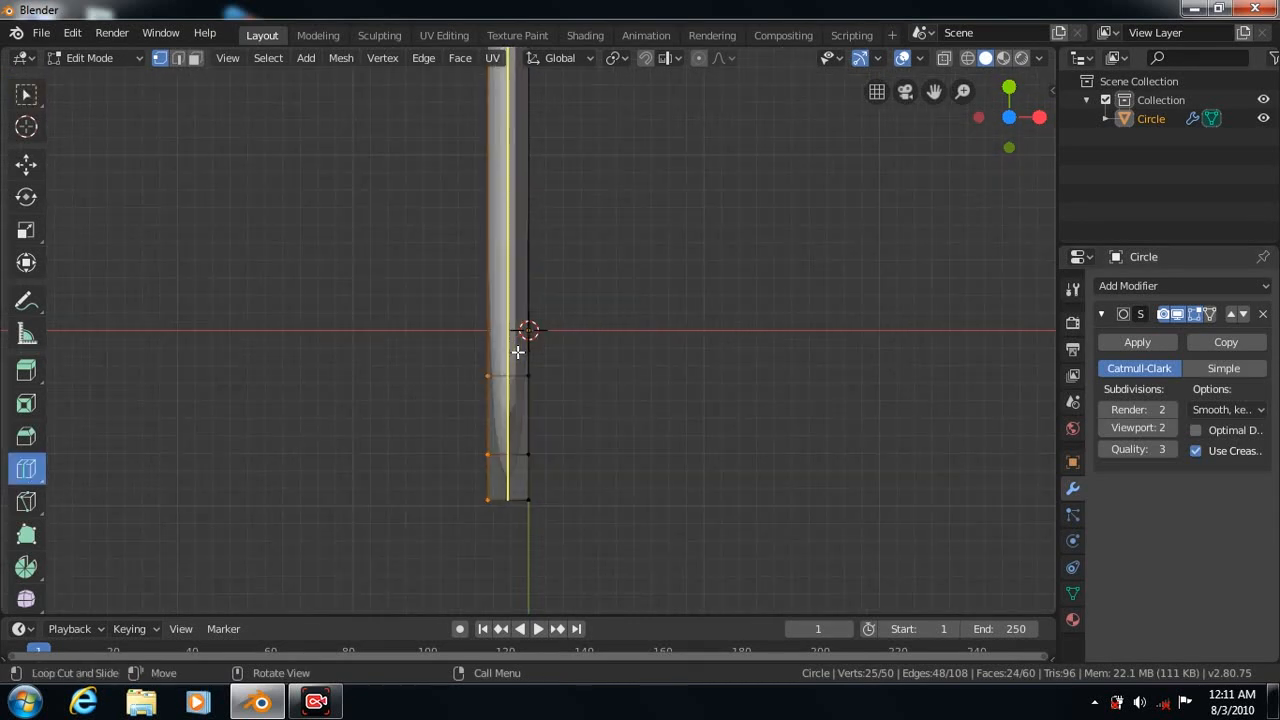
mouse_move(502, 383)
mouse_down()
mouse_move(520, 387)
mouse_move(487, 388)
mouse_up()
key(Tab)
Shade the link plate smooth and enable Auto Smooth in its normals settings
right_click(506, 484)
click(447, 181)
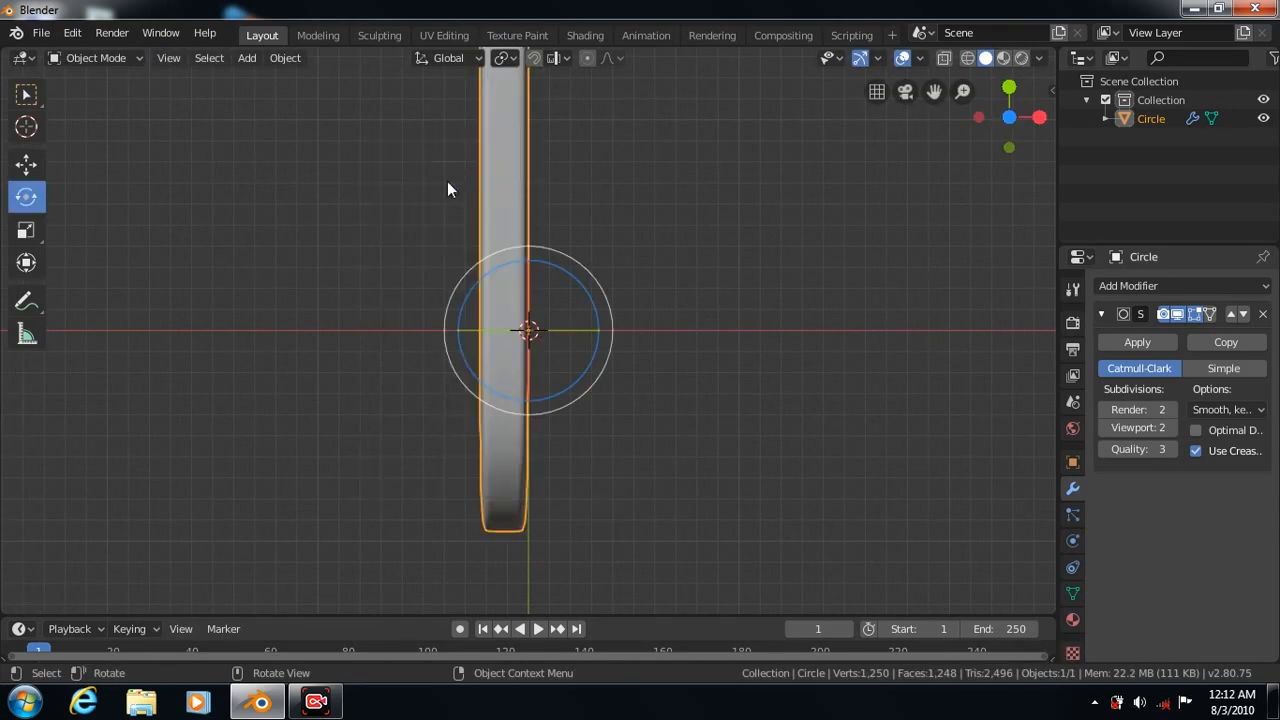
click(1072, 594)
click(1095, 606)
click(1126, 629)
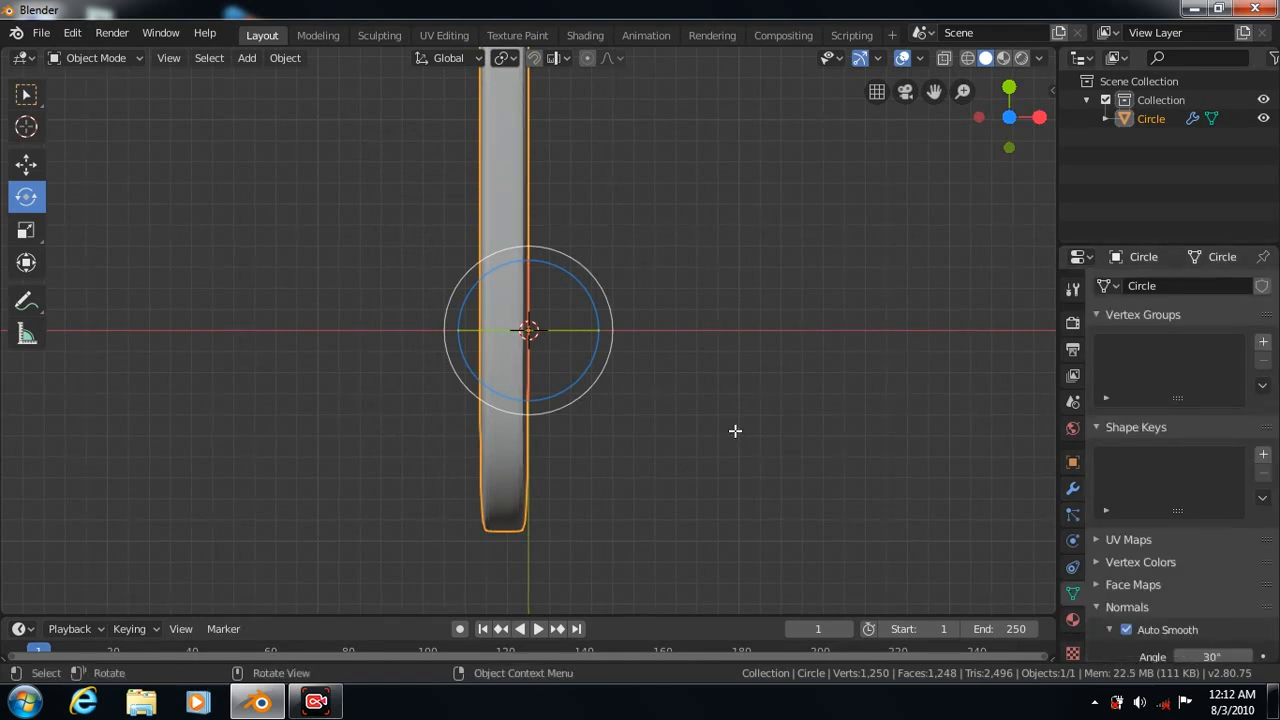
Add a loop cut on the link's flat face near its outer edge and set the viewport subdivisions to 3
key(Tab)
key(KP_3)
drag(516, 303, 336, 305)
key(ctrl+2)
click(1170, 427)
key(Tab)
key(Tab)
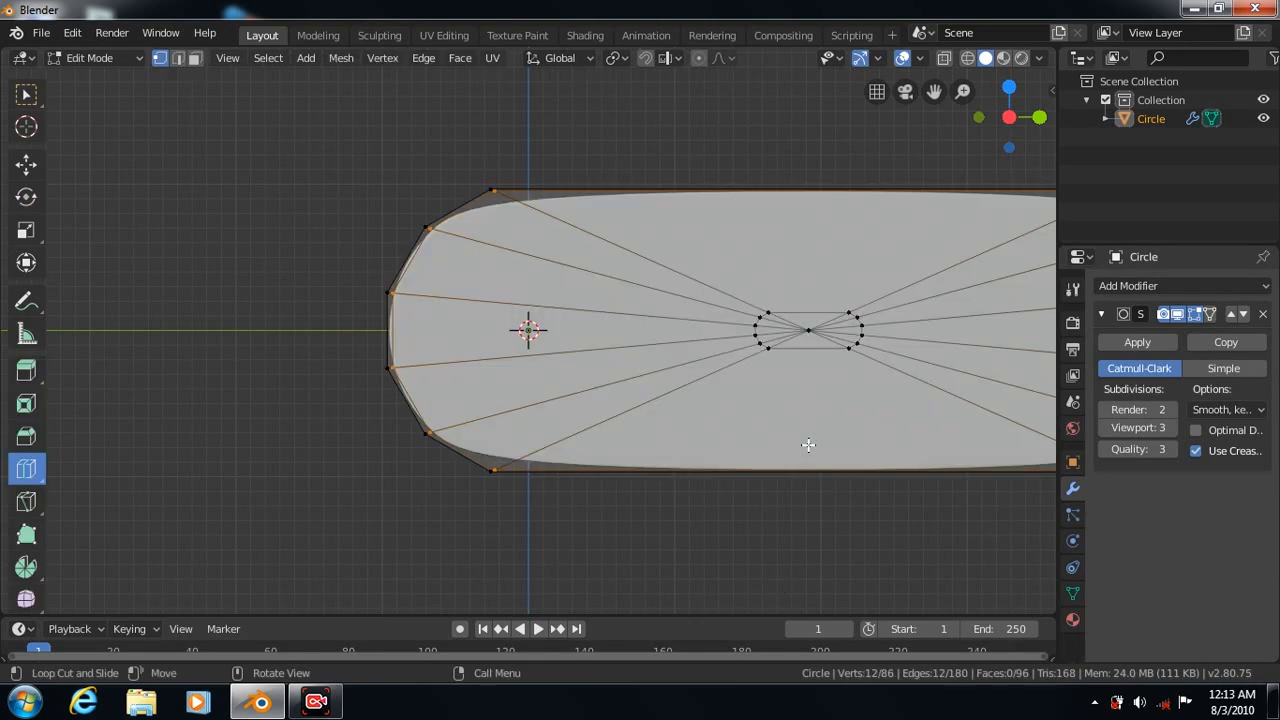
Cut loops across the middle of both long sides and scale the outer middle vertices along Z to narrow the waist
click(809, 472)
click(809, 306)
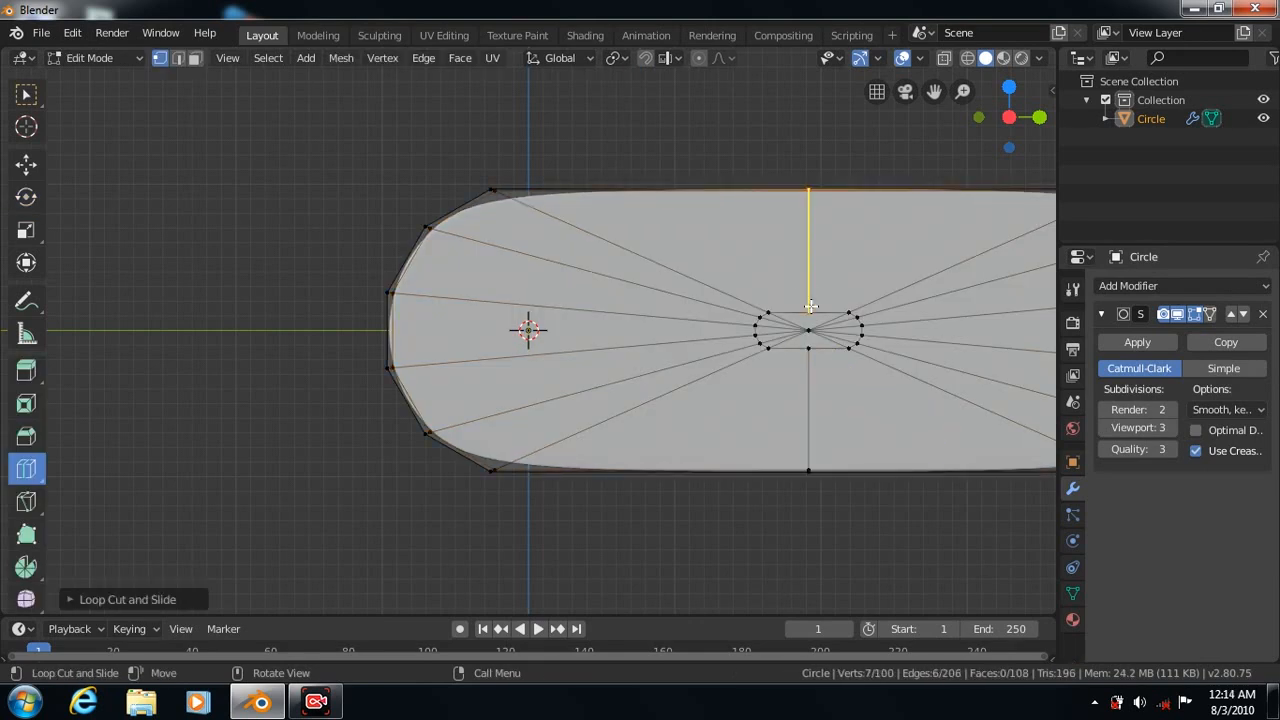
click(26, 95)
key(alt+z)
drag(780, 156, 809, 278)
click(26, 234)
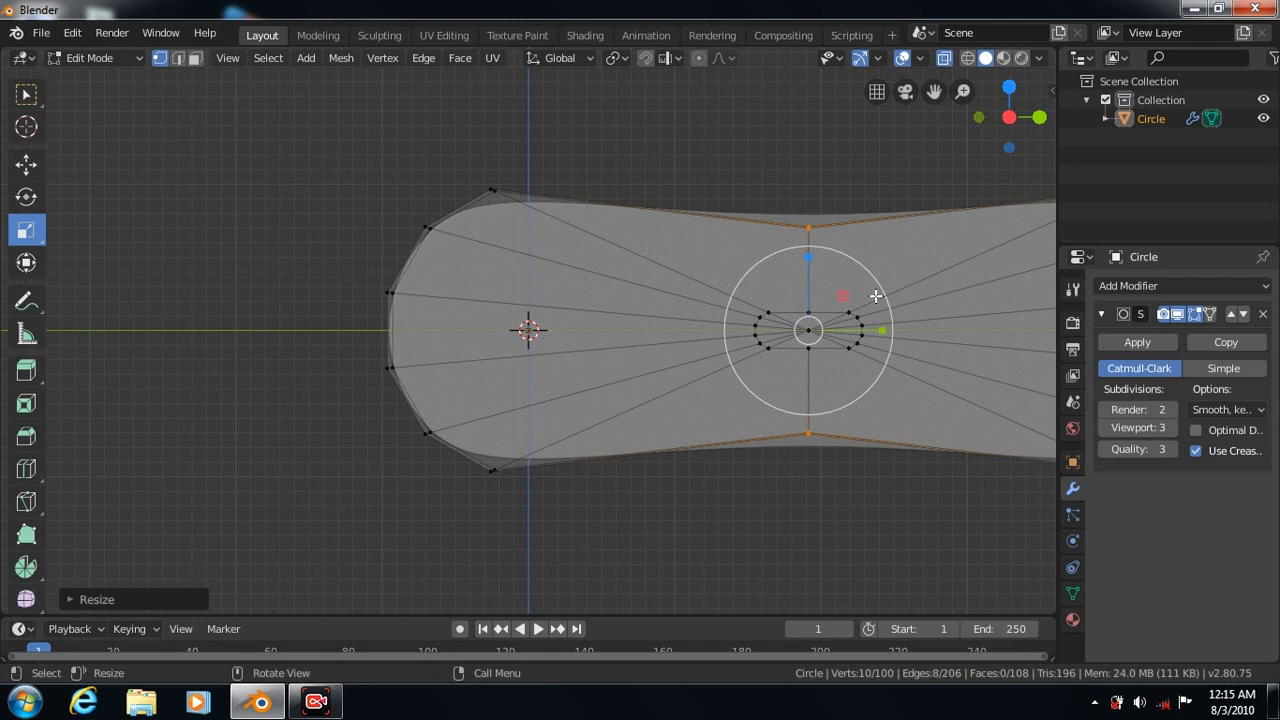
click(945, 58)
key(Tab)
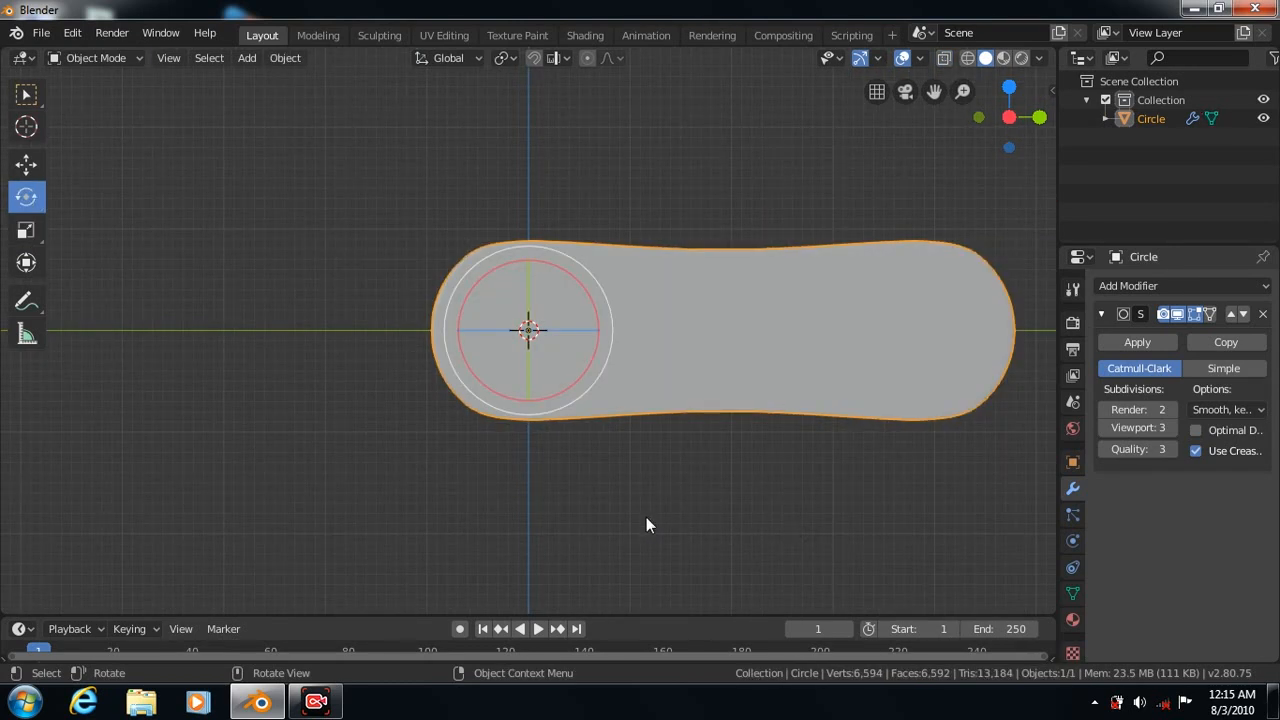
Duplicate the link plate in place and rotate the copy 180° about the X axis
key(shift+d)
key(Escape)
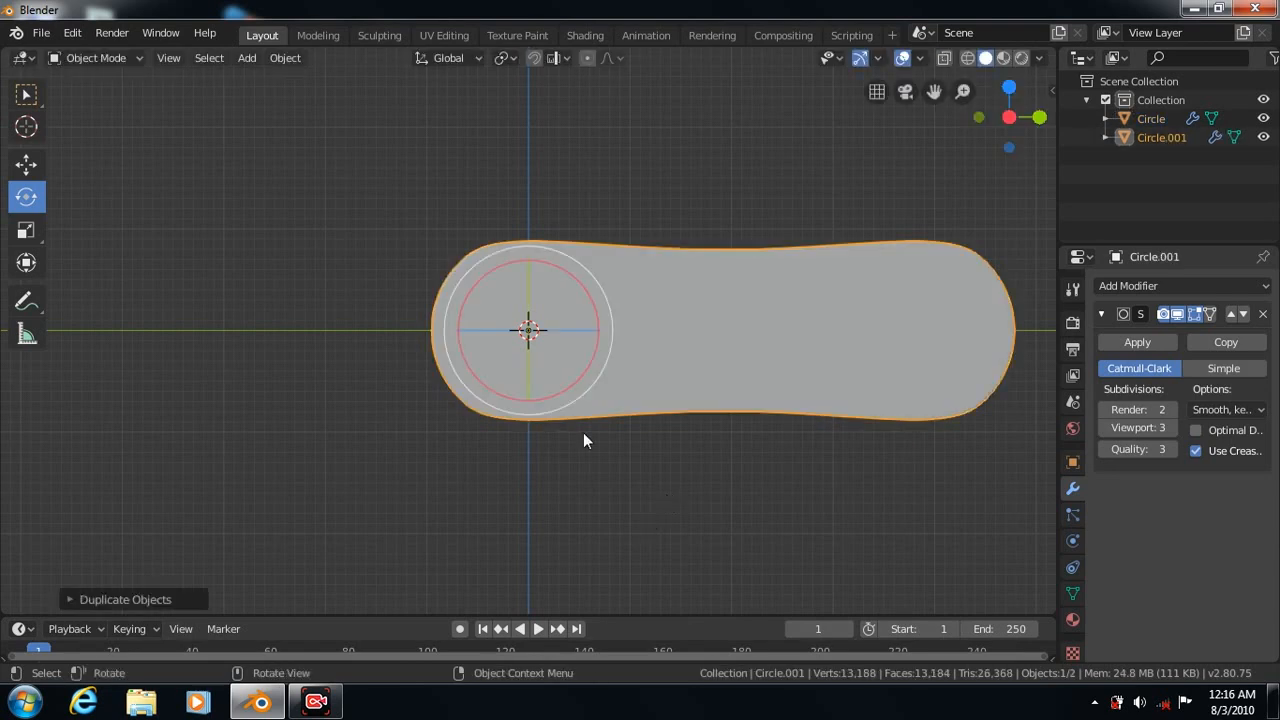
drag(594, 313, 585, 291)
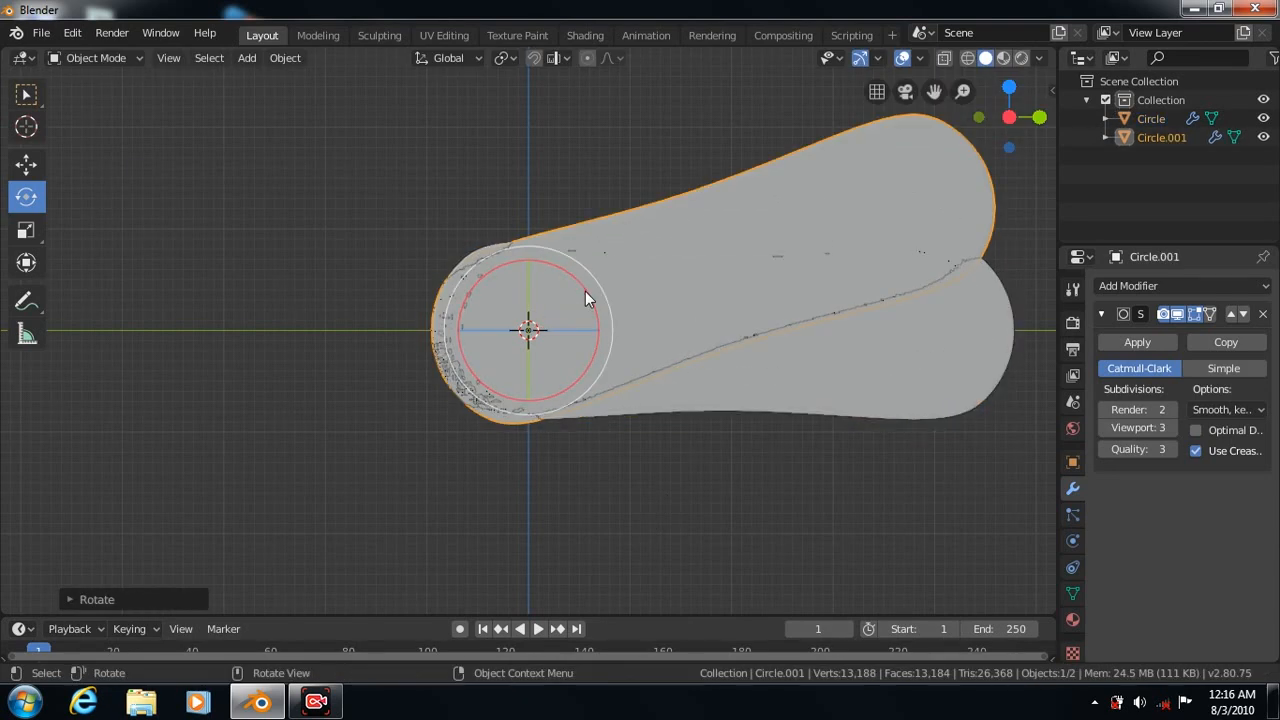
click(68, 599)
click(248, 531)
text(1)
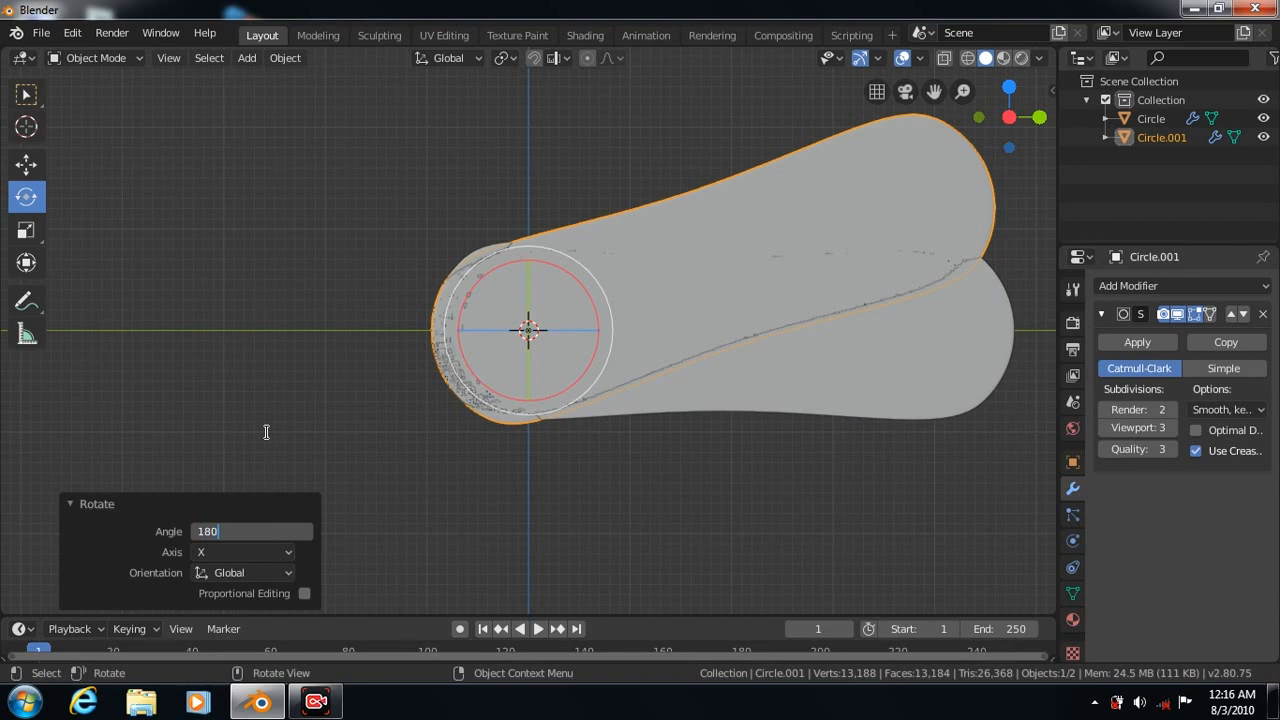
text(80)
key(Return)
click(69, 502)
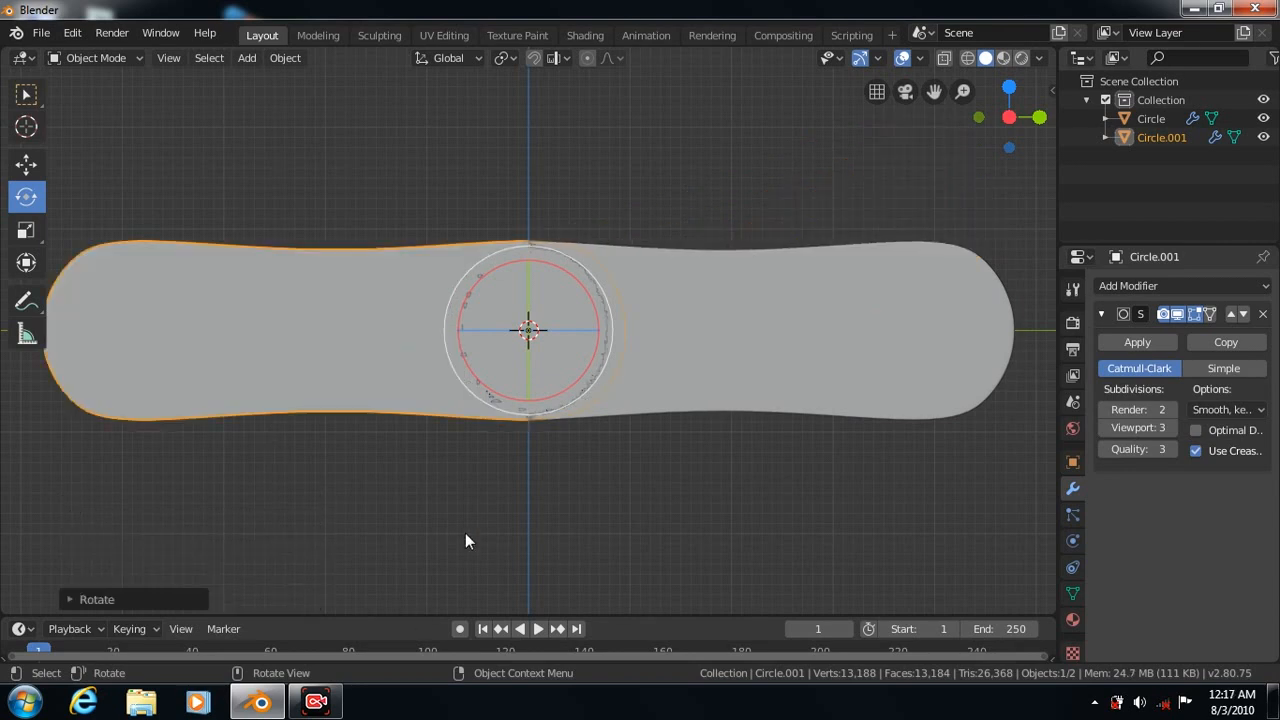
Move the duplicated link plate along negative X so it sits beside the original plate with a small gap
key(KP_7)
drag(603, 329, 553, 342)
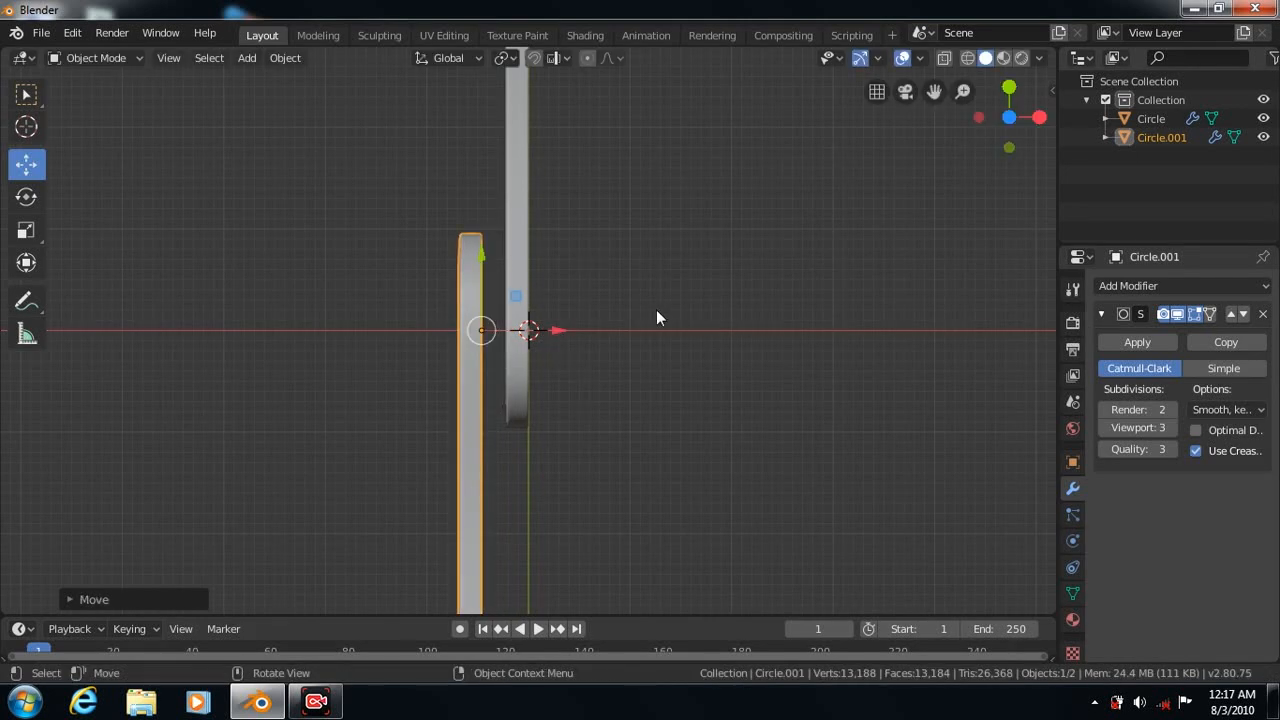
Set the original link plate's origin to its Center of Mass (Surface)
key(KP_3)
click(852, 418)
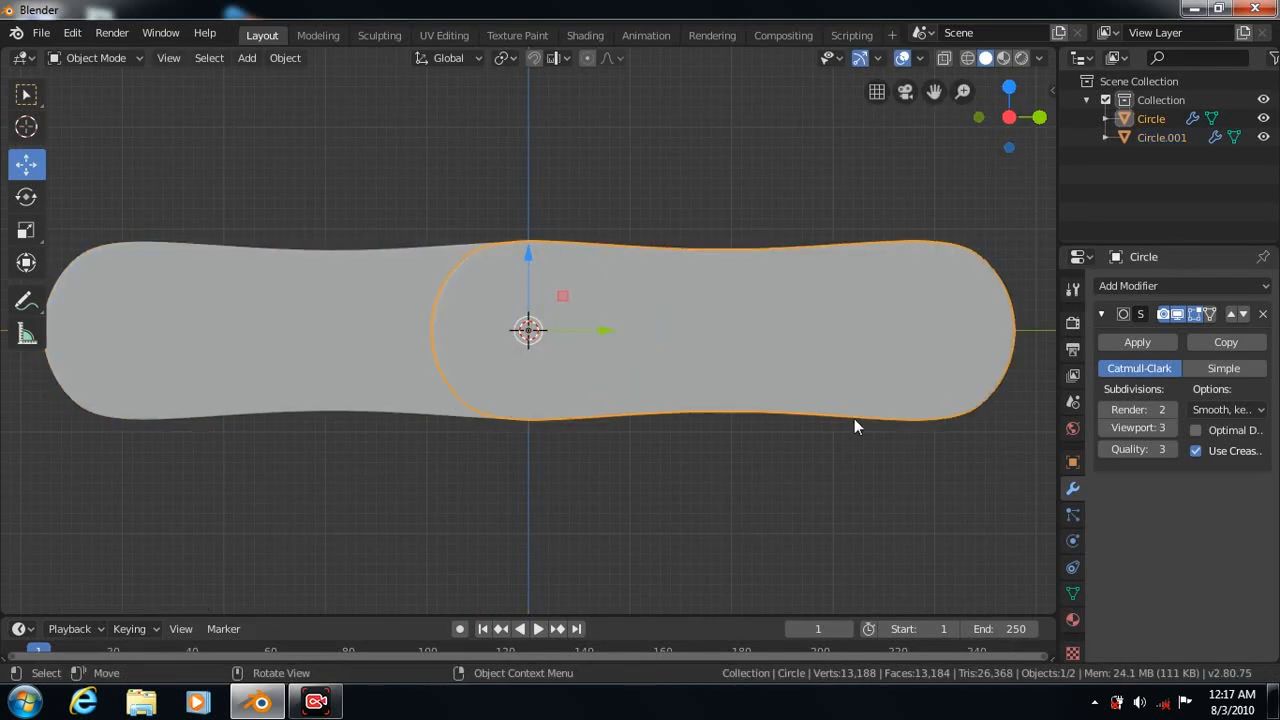
click(27, 232)
click(284, 58)
mouse_move(362, 97)
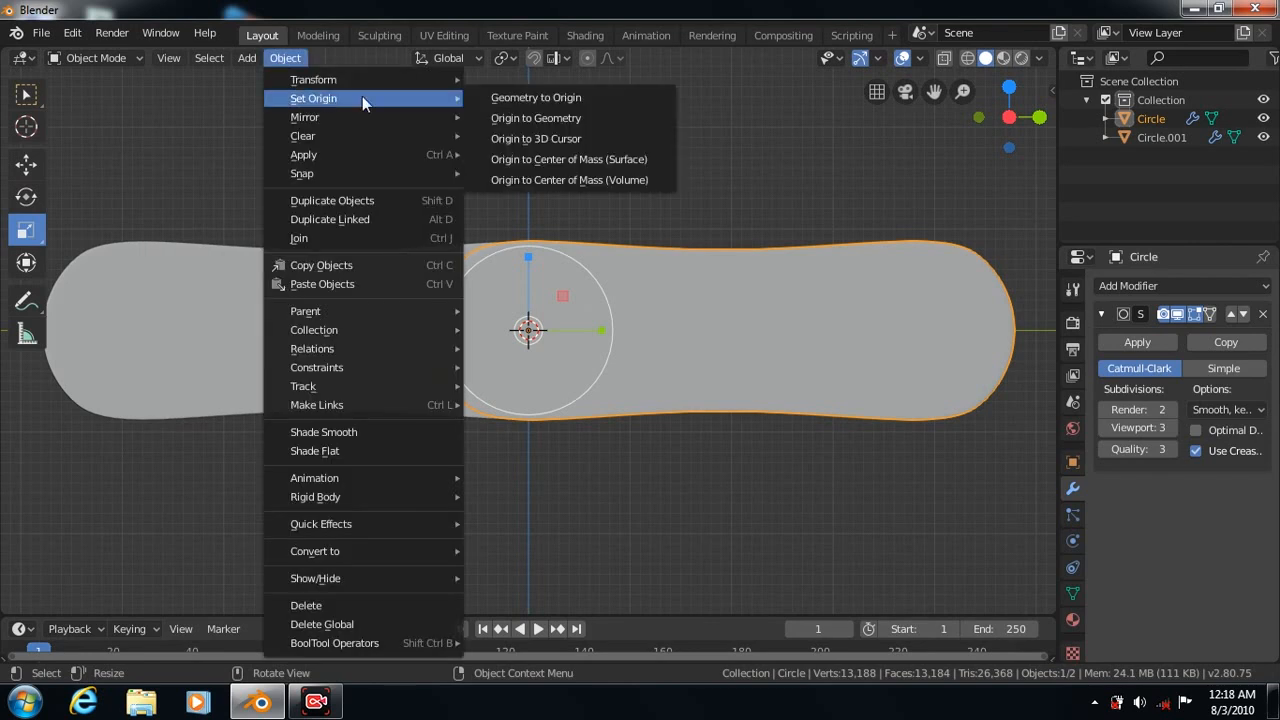
click(524, 157)
drag(797, 330, 785, 340)
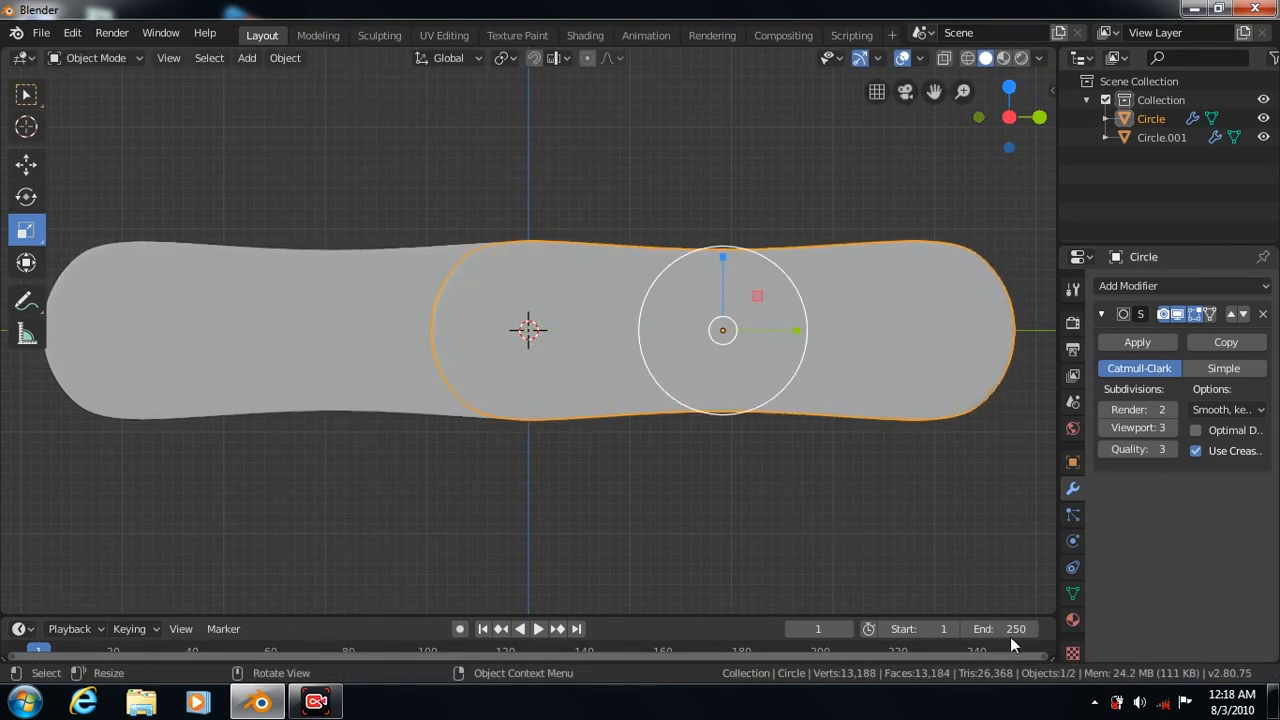
Add a mesh cylinder with 12 vertices at the world origin, with its axis running through the link plates
click(245, 57)
mouse_move(283, 77)
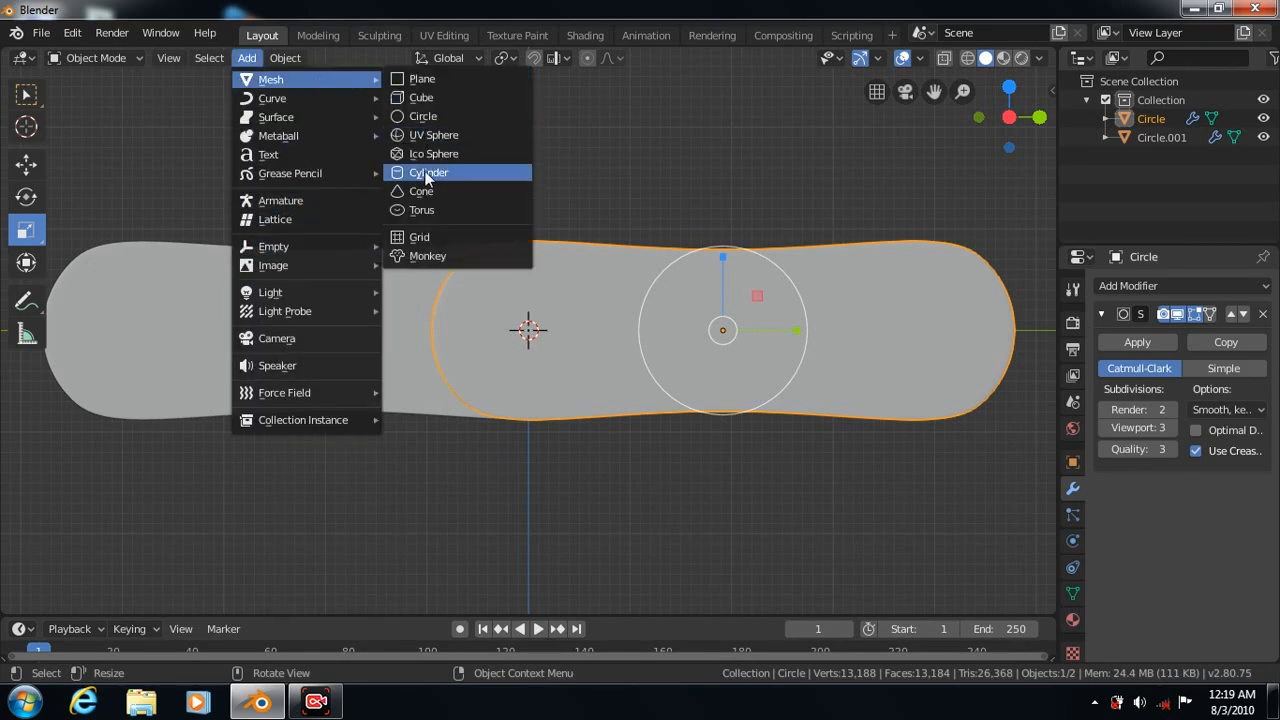
click(429, 171)
click(90, 601)
click(212, 519)
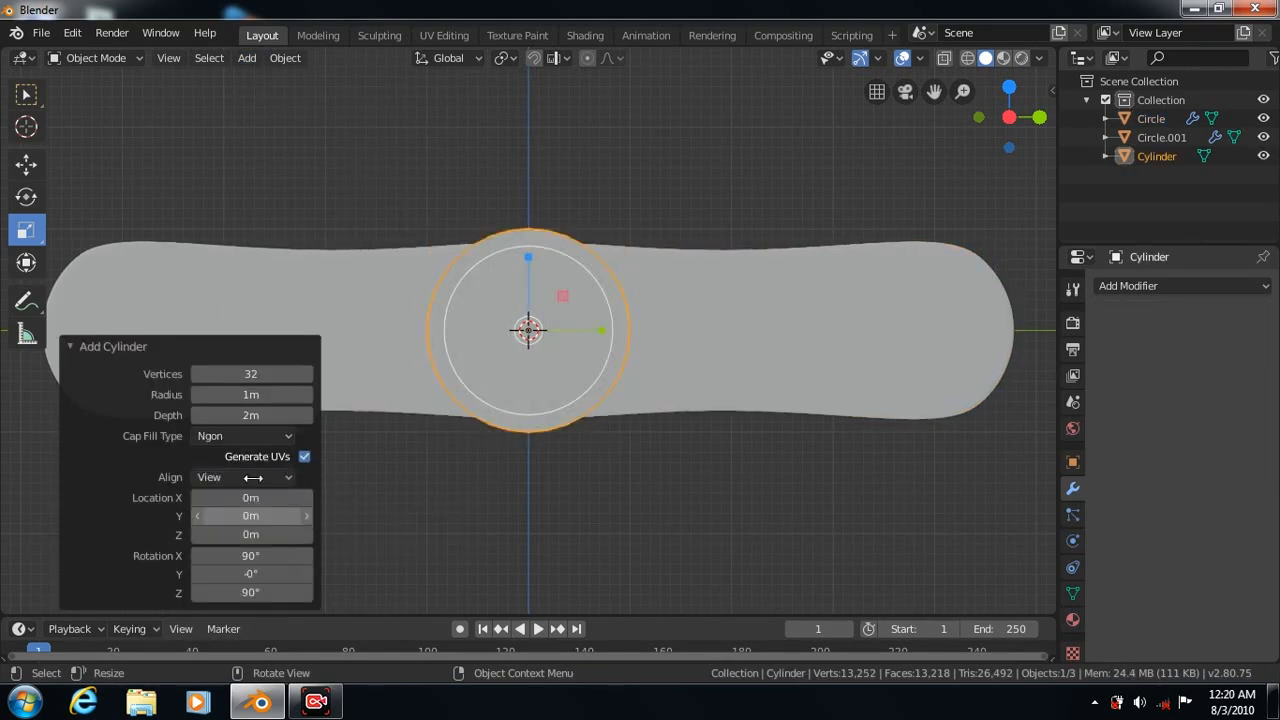
click(249, 374)
key(Return)
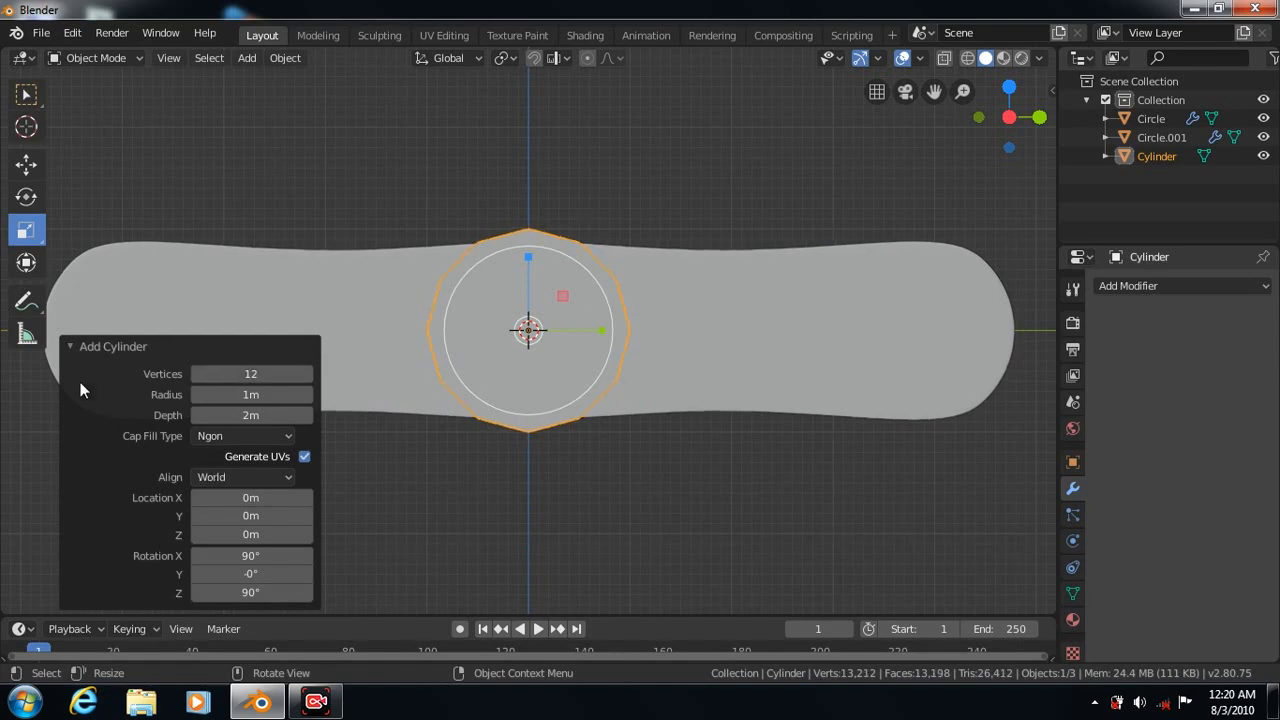
click(69, 346)
key(KP_7)
key(KP_1)
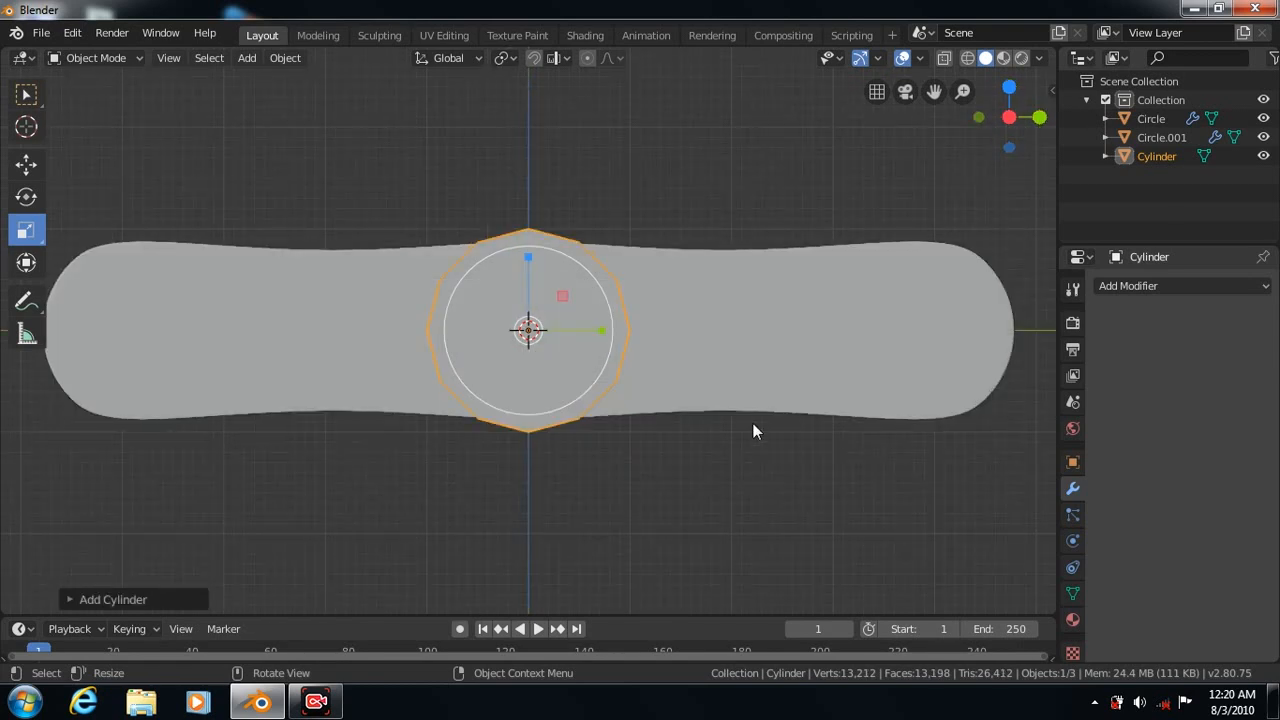
Scale the cylinder down to fit inside the plate's rounded end and lengthen it along X through both plates
key(s)
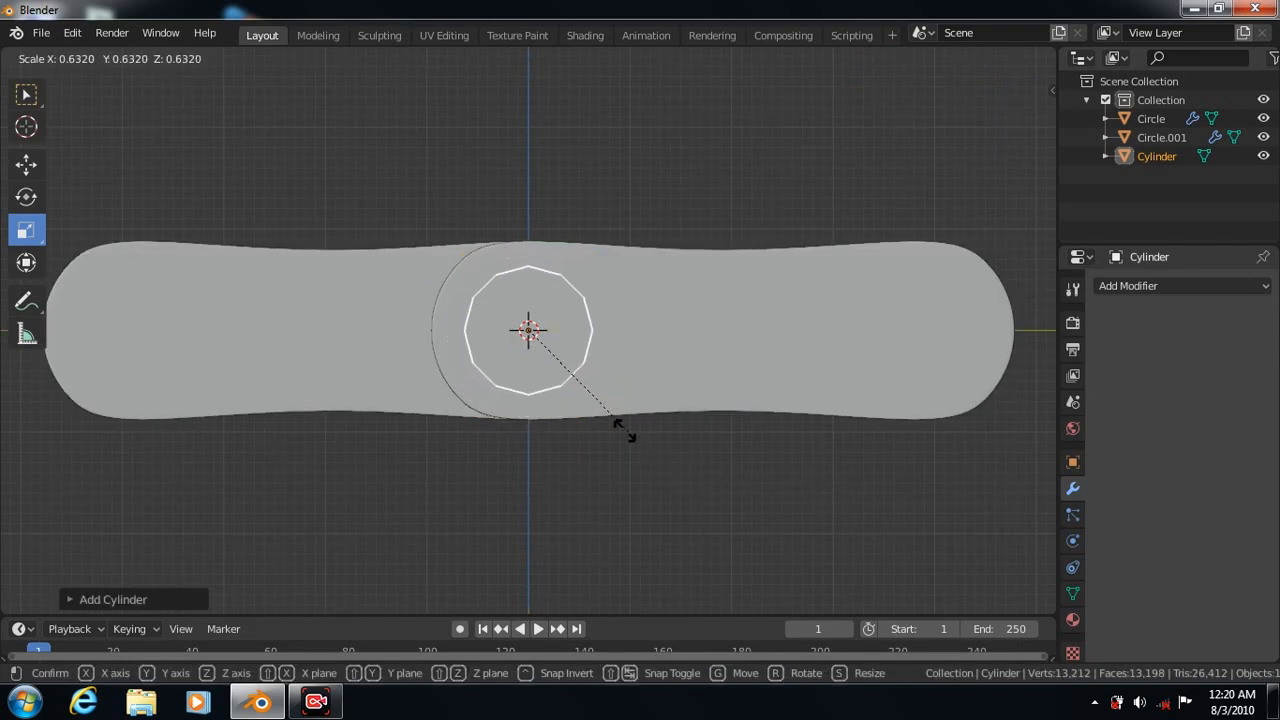
click(616, 426)
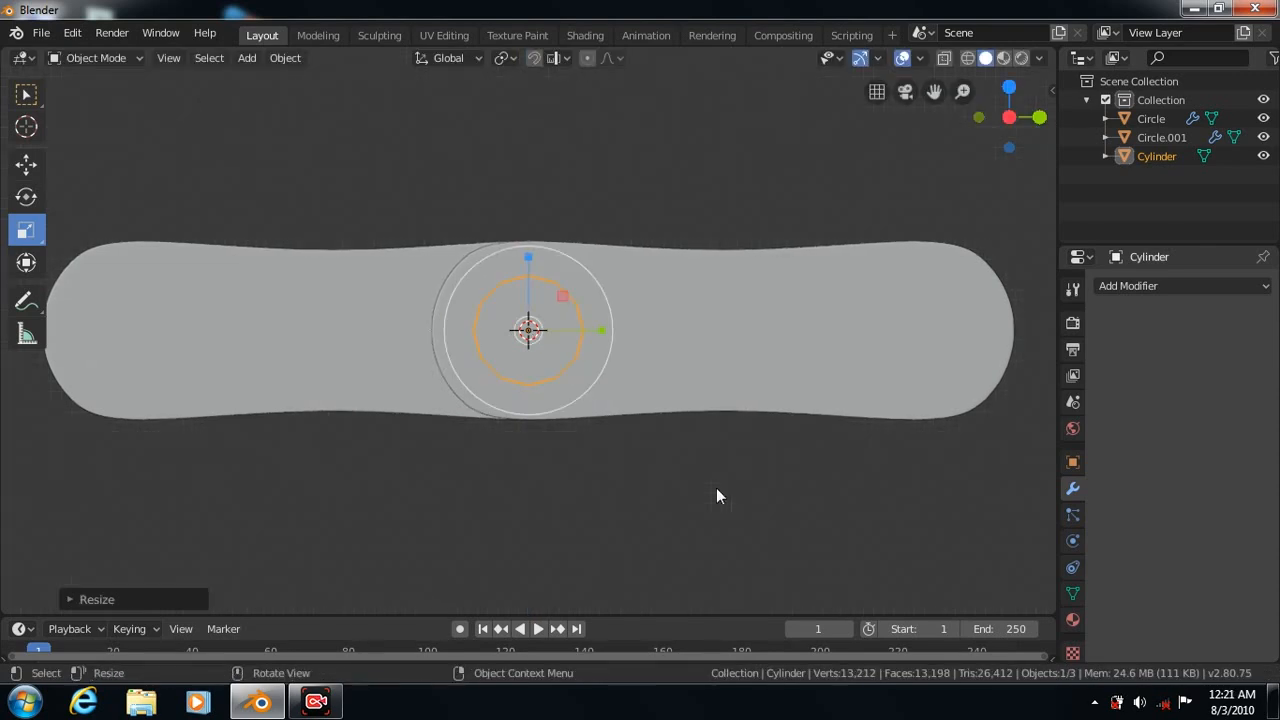
key(KP_7)
key(s)
key(x)
click(762, 329)
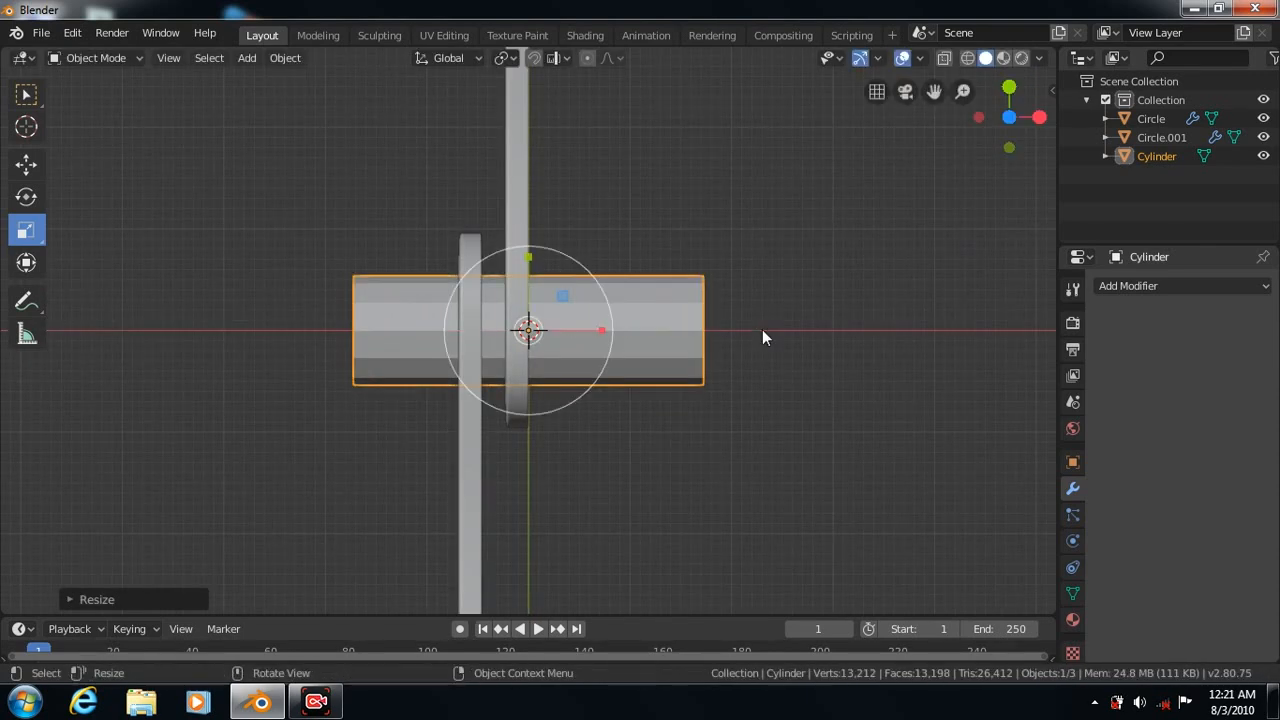
Delete the duplicated link plate and reselect the cylinder
click(472, 515)
right_click(472, 515)
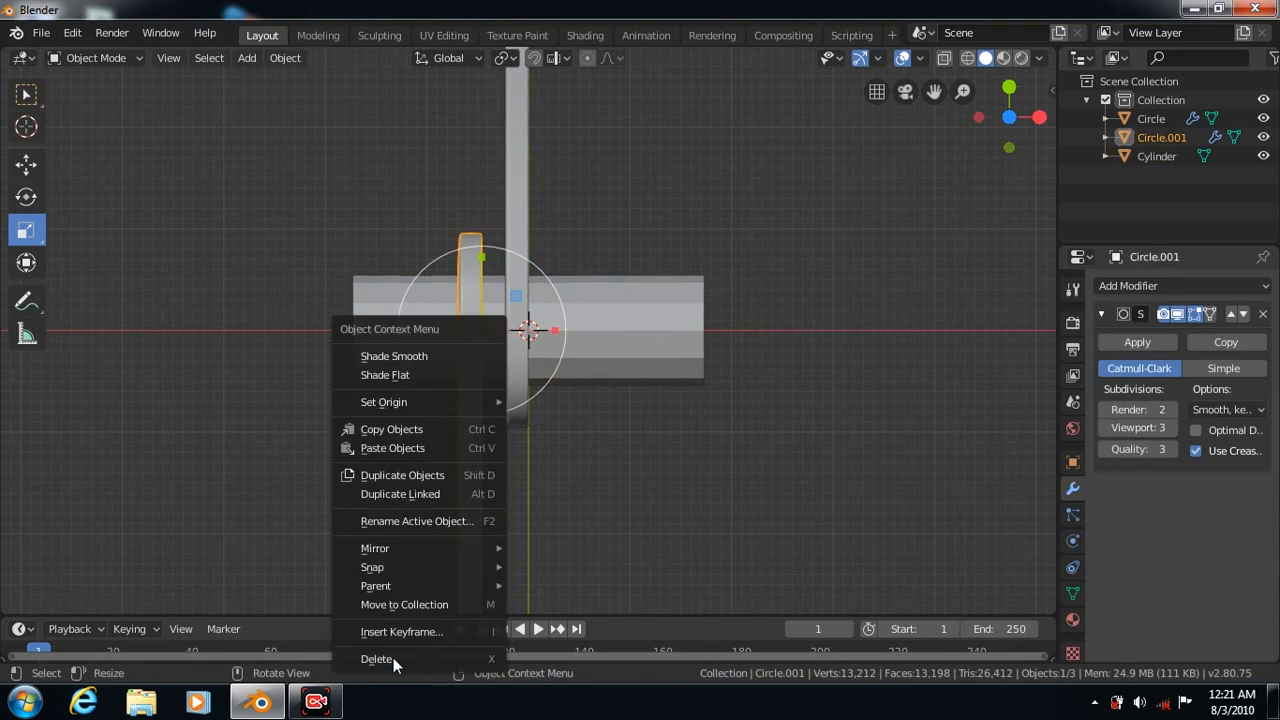
click(420, 659)
click(670, 365)
key(KP_3)
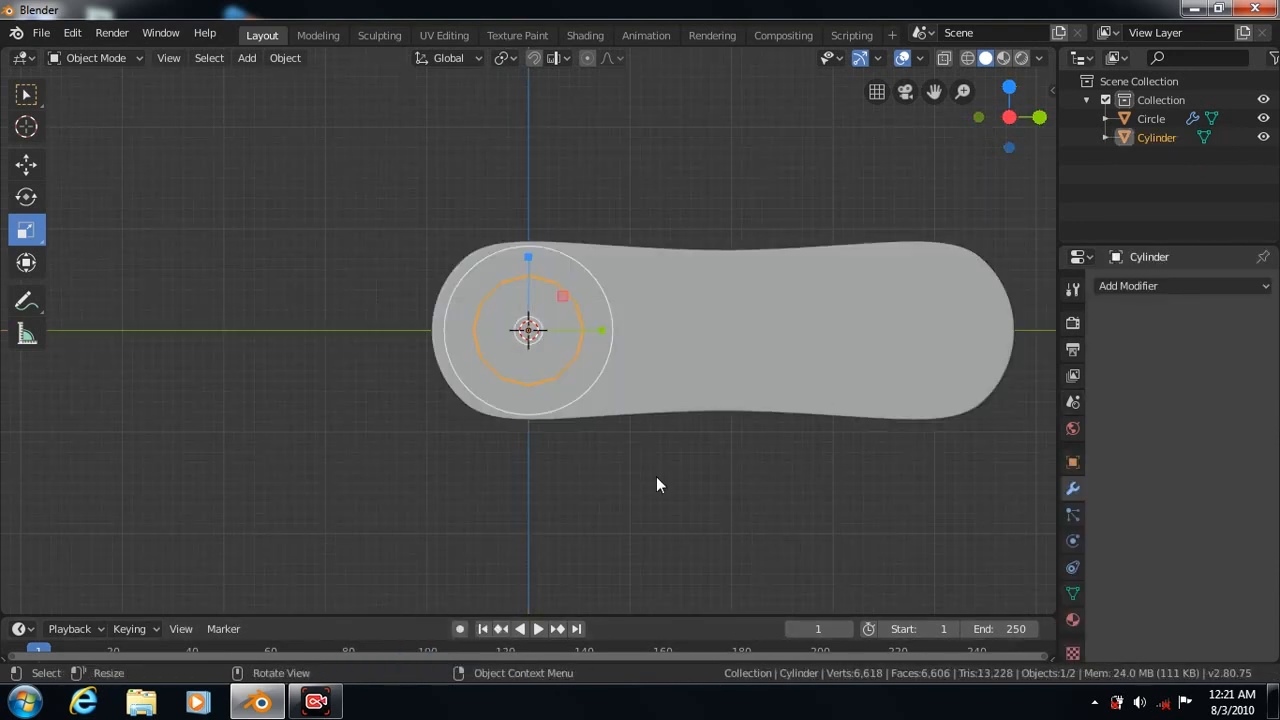
key(KP_7)
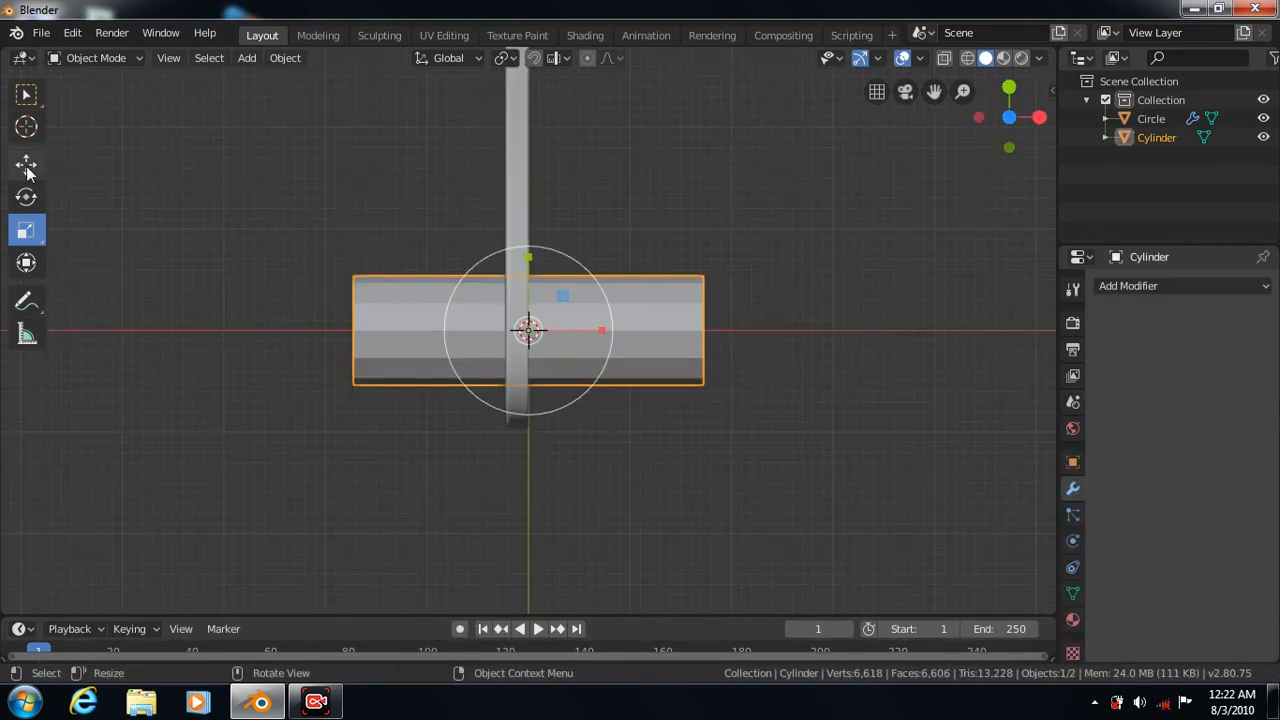
Add a loop cut around the cylinder close to each of its two ends
key(Tab)
click(26, 469)
drag(583, 329, 633, 331)
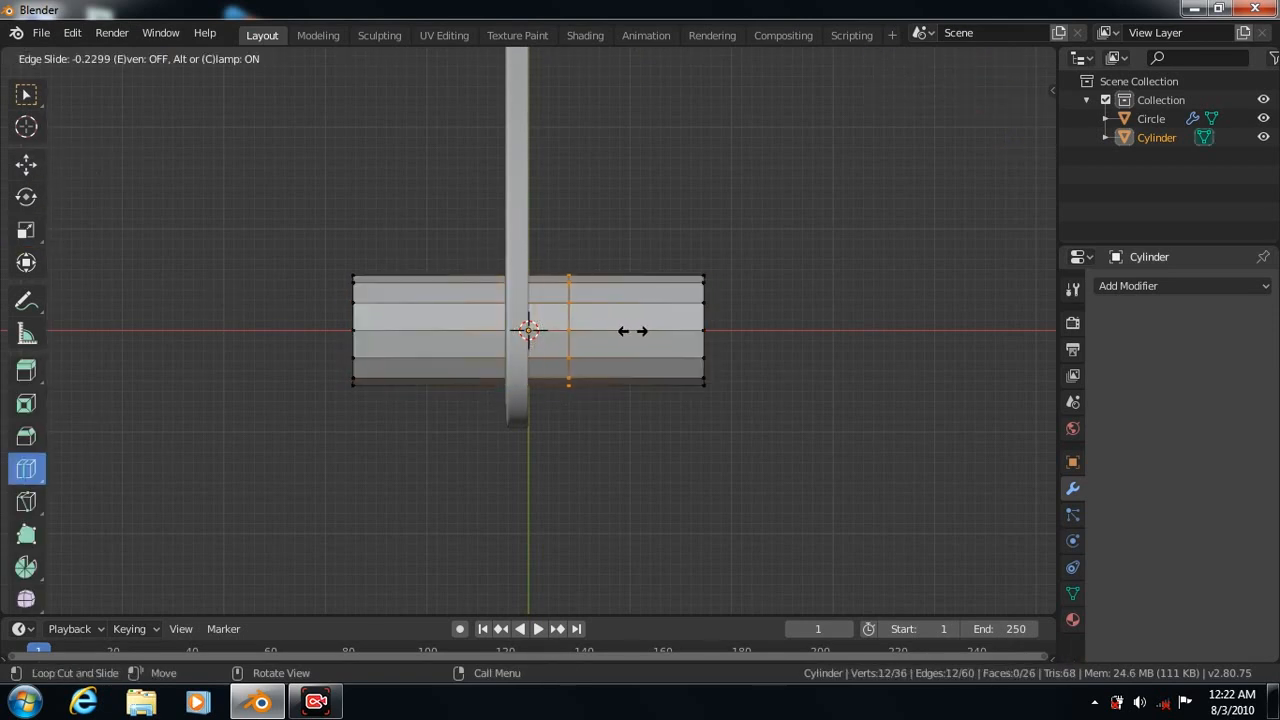
drag(740, 348, 752, 345)
drag(522, 330, 310, 333)
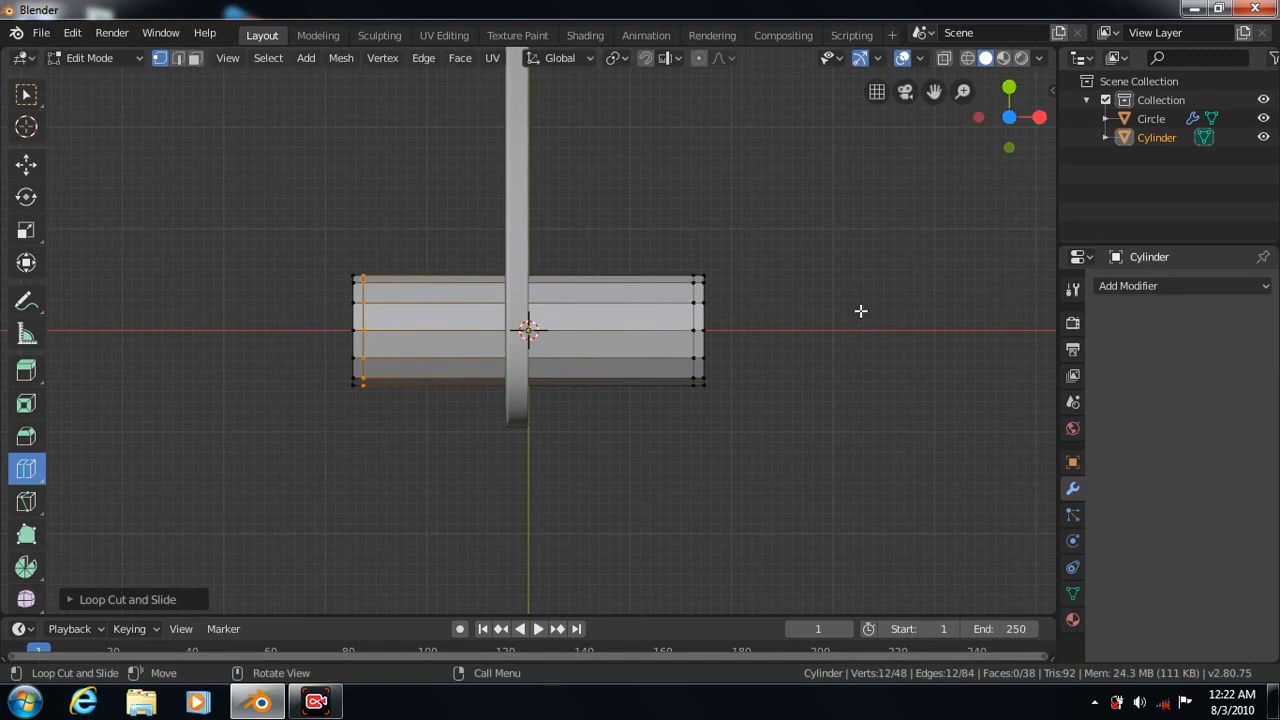
Inset the cap faces at both ends of the cylinder by a small margin
key(KP_7)
click(26, 93)
click(500, 300)
click(460, 57)
click(480, 145)
click(691, 214)
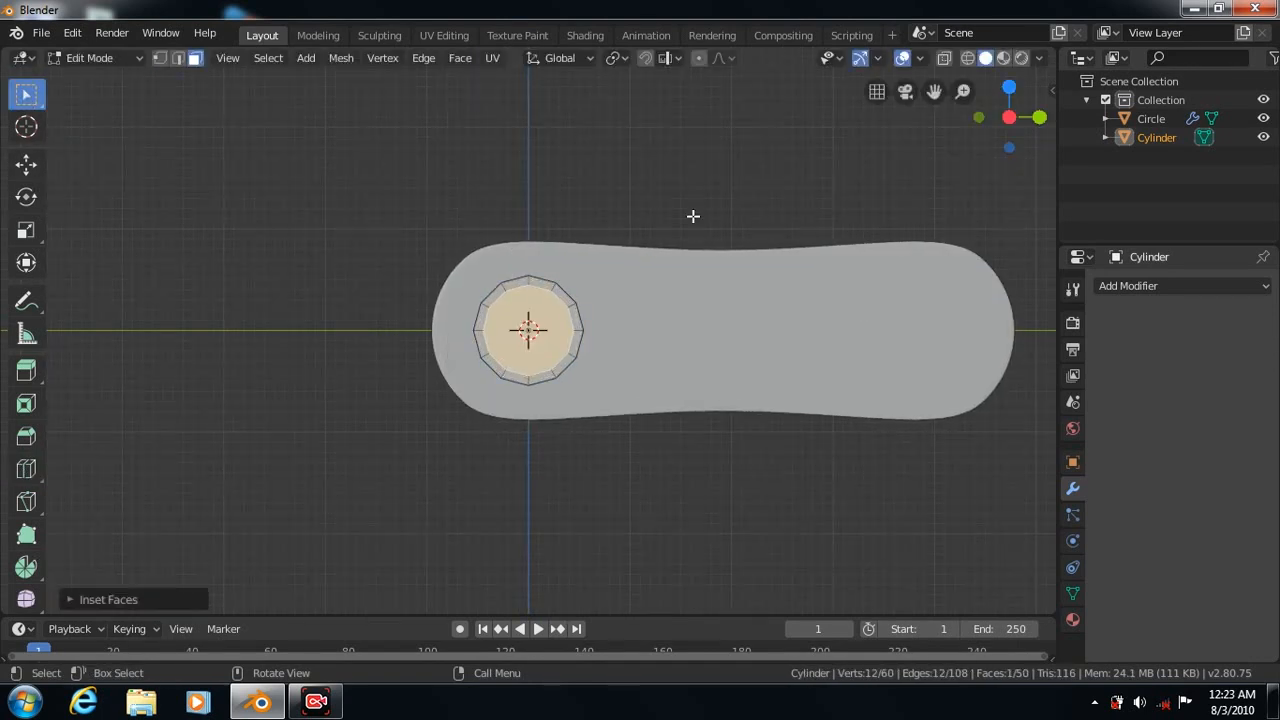
key(ctrl+KP_3)
click(460, 57)
click(483, 145)
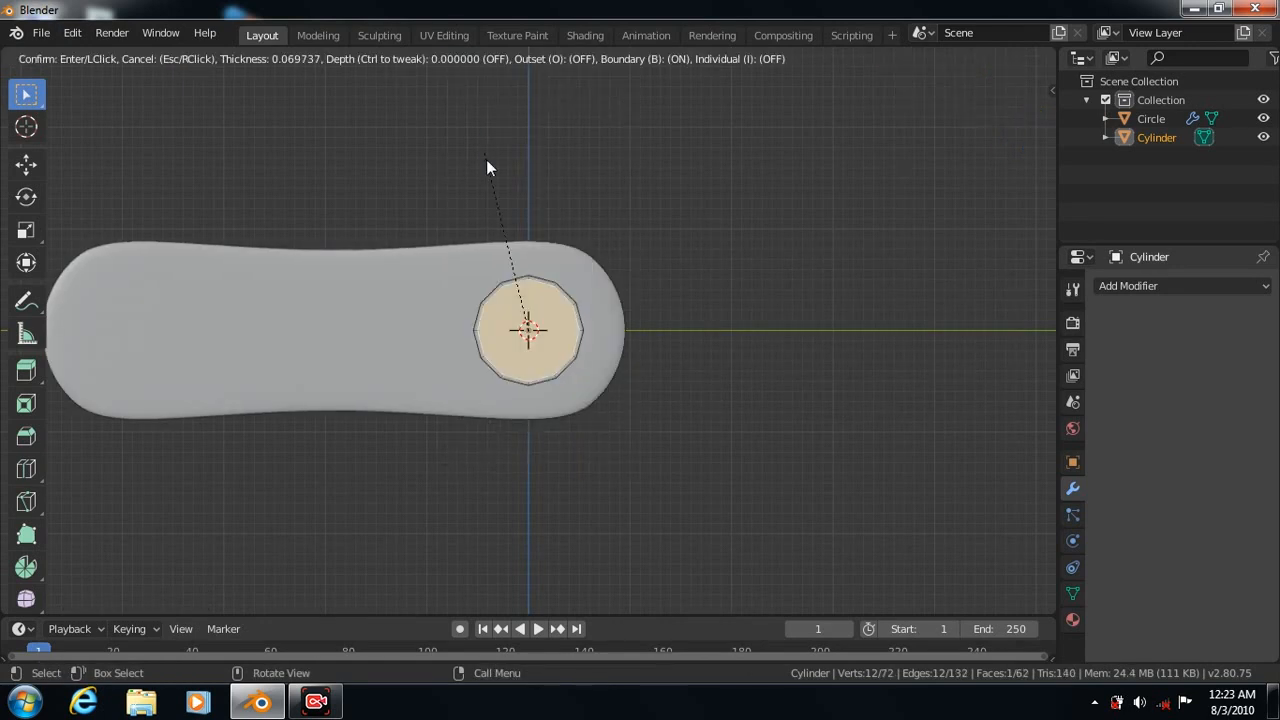
click(487, 165)
Add a Subdivision Surface modifier to the cylinder with 3 viewport subdivisions
key(KP_7)
click(1180, 286)
click(890, 592)
click(1171, 427)
click(1171, 427)
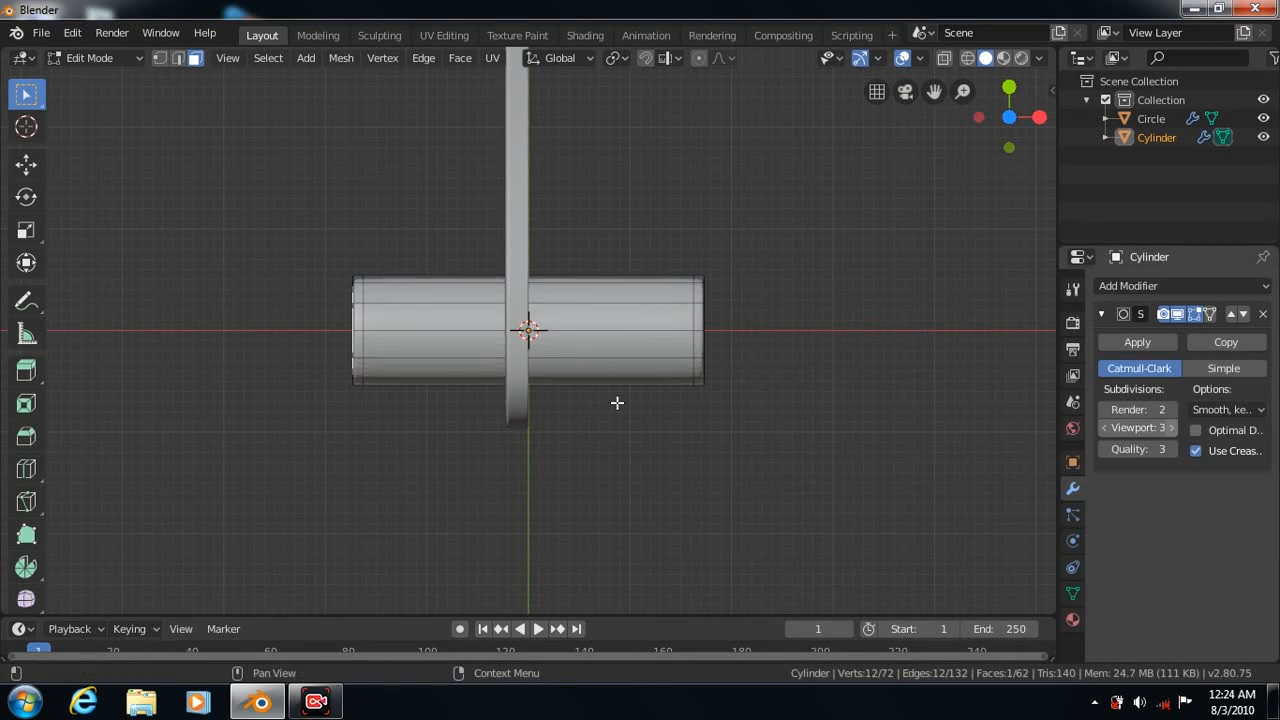
Leave mesh editing, shade the cylinder smooth and enable Auto Smooth at 30°
key(Tab)
right_click(640, 330)
click(587, 70)
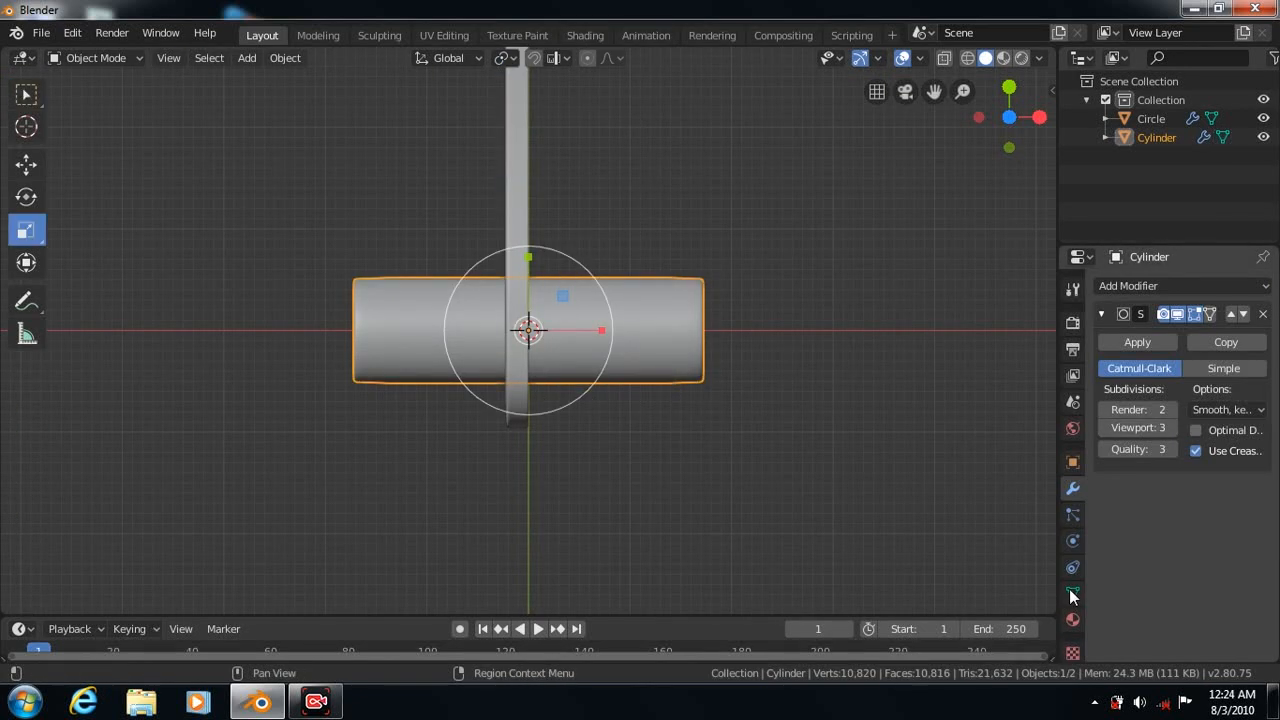
click(1072, 593)
Duplicate the cylinder and move the copy along positive Y to the opposite rounded end of the link plate
key(KP_3)
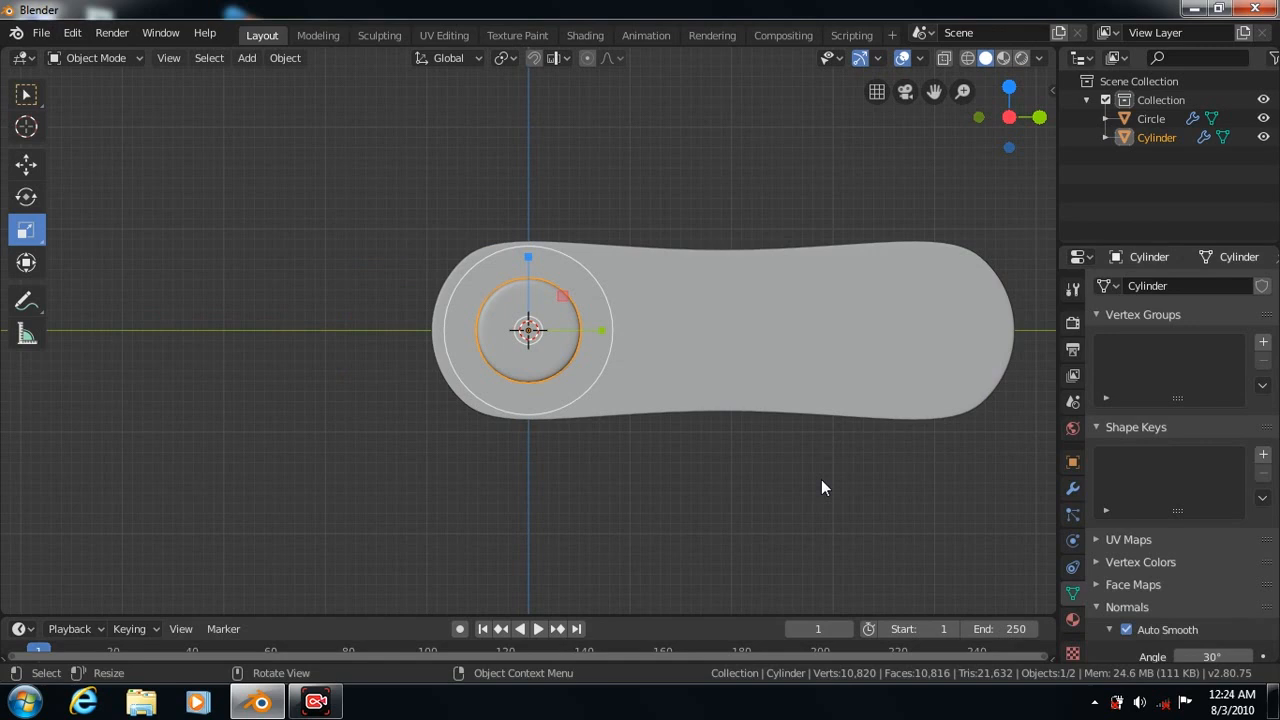
key(shift+d)
right_click(821, 487)
click(27, 165)
drag(602, 330, 994, 323)
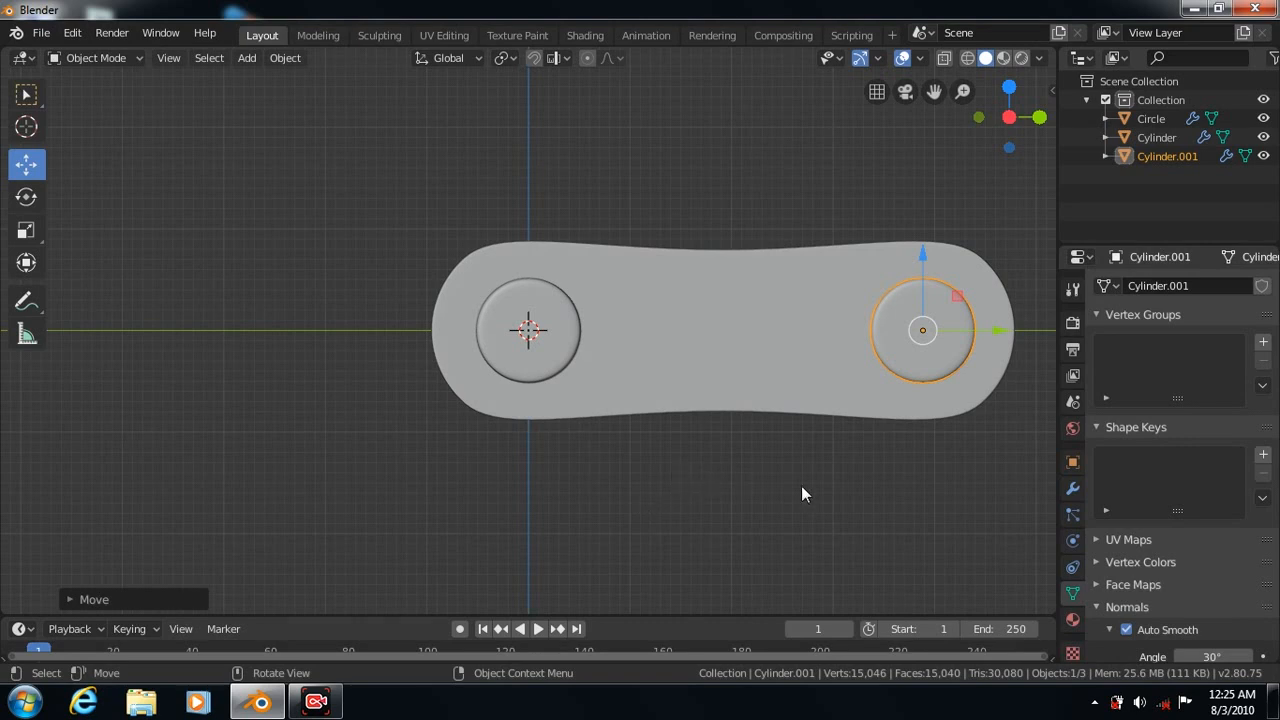
Duplicate the far-end cylinder and move the copy along Y to the middle of the link plate
key(shift+d)
right_click(754, 514)
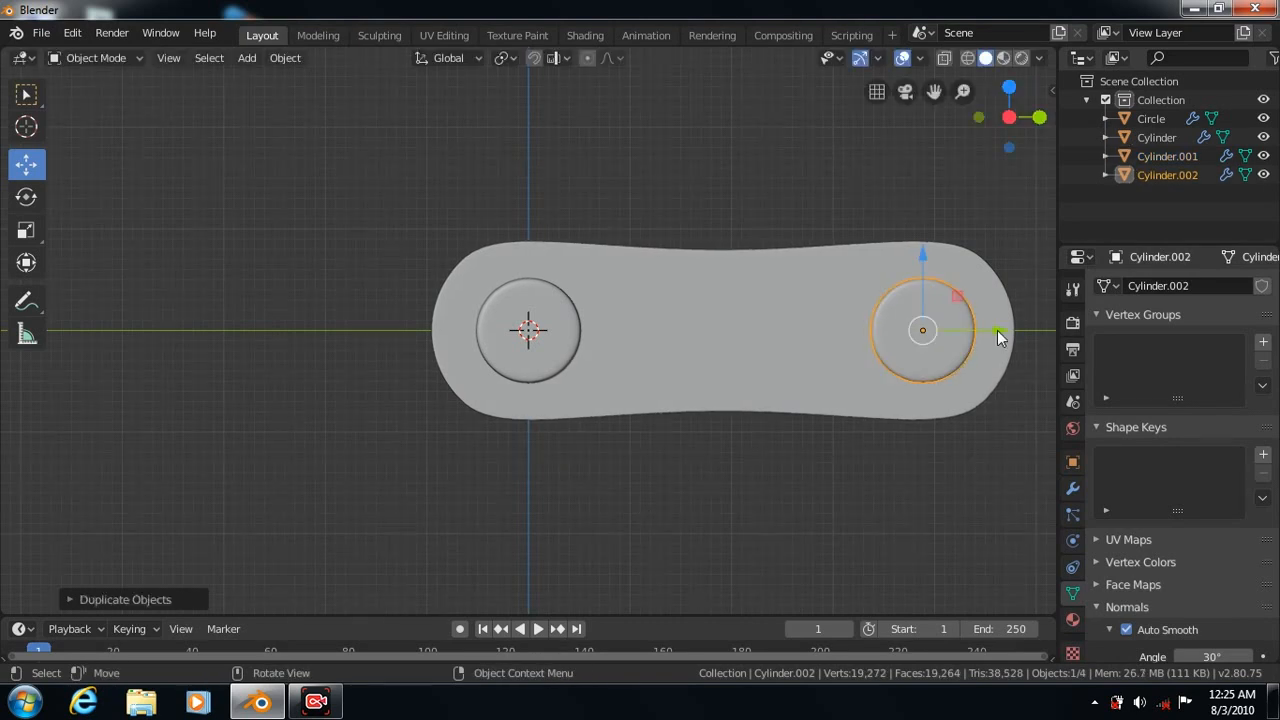
key(g)
click(729, 333)
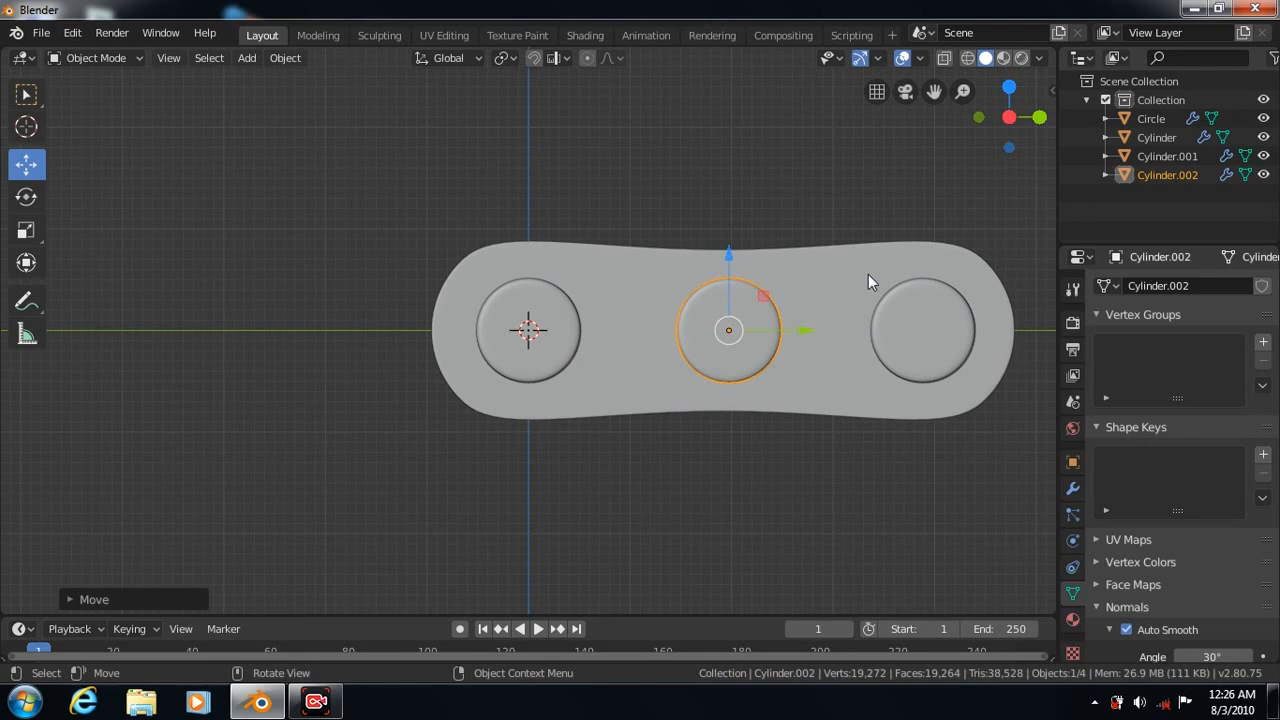
Remove the Subdivision Surface modifier from the link plate
click(907, 321)
shift+click(907, 321)
click(925, 332)
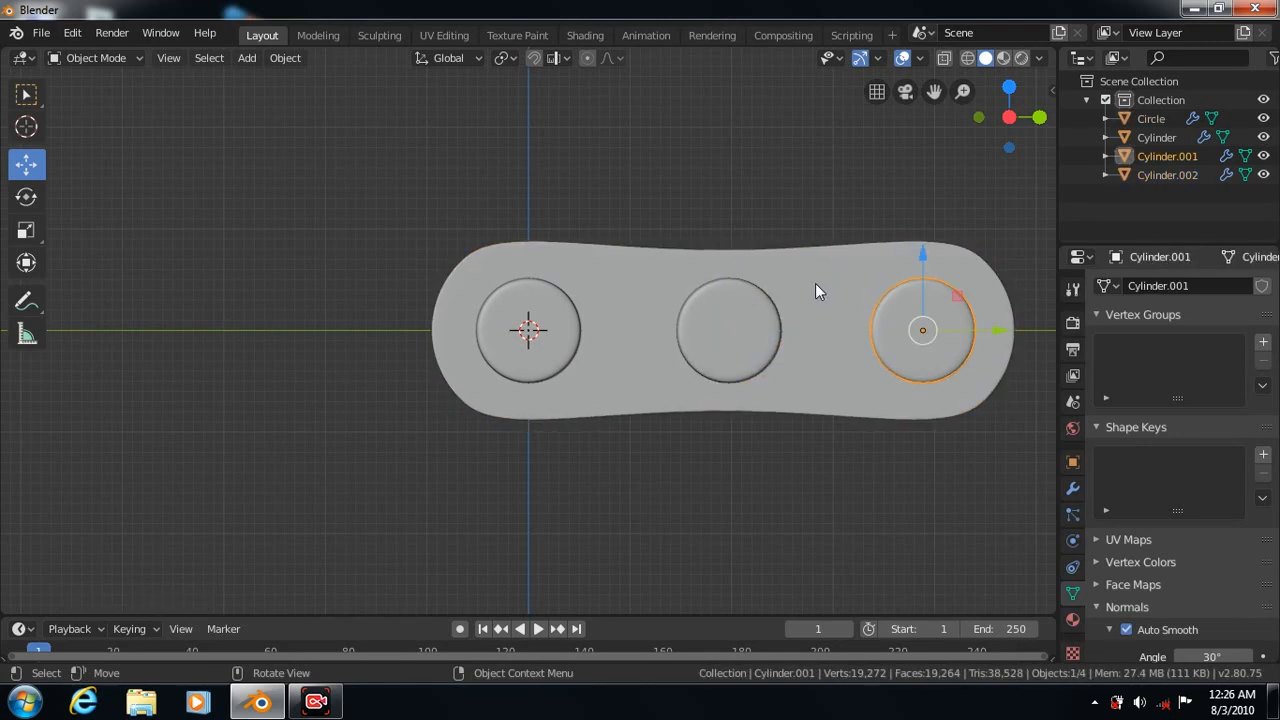
shift+click(816, 285)
click(1072, 488)
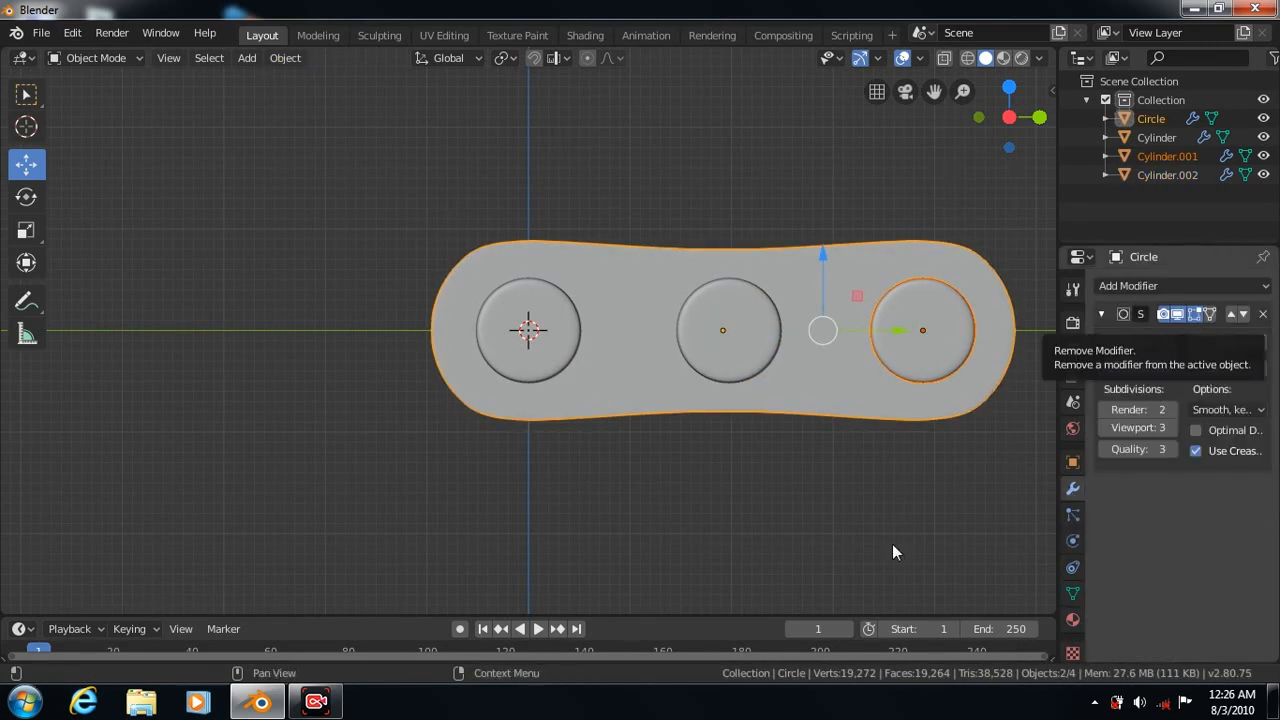
click(985, 566)
click(769, 368)
click(1263, 314)
Try to subtract the subdivided far-end cylinder from the link plate with a BoolTool Difference
click(906, 332)
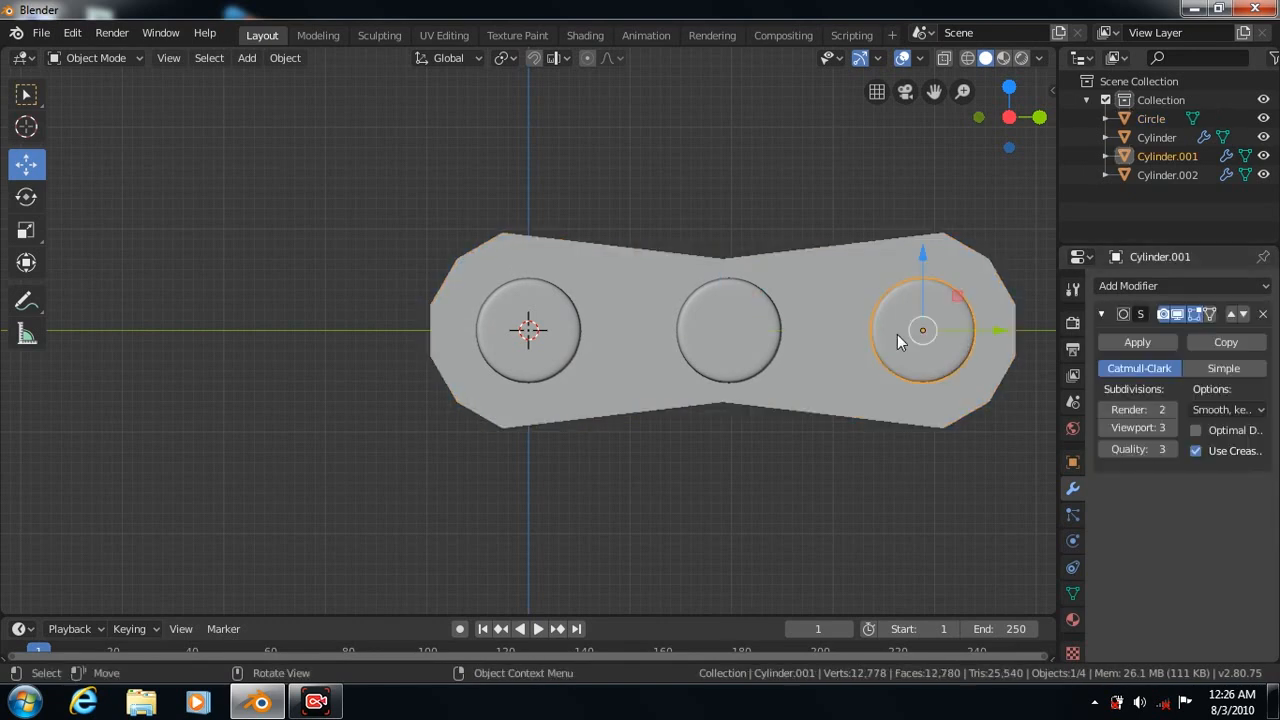
shift+click(803, 372)
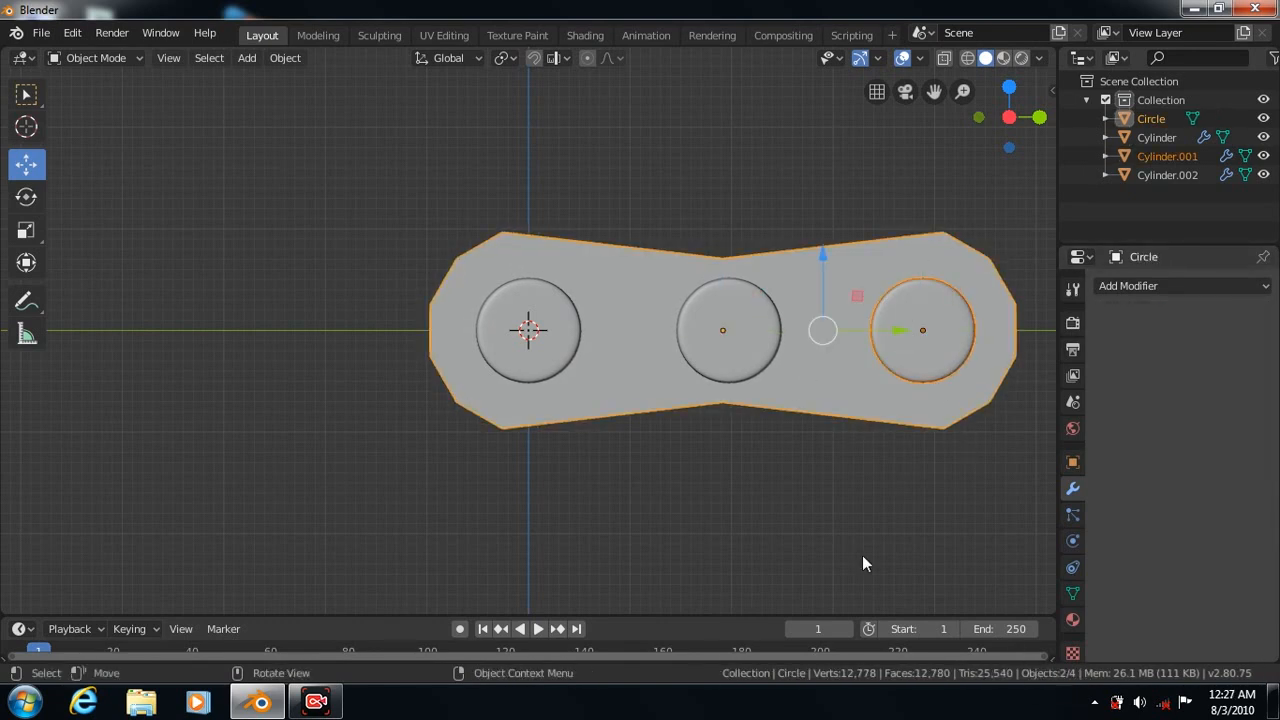
click(285, 57)
mouse_move(334, 643)
click(507, 487)
Remove the far-end cylinder's Subdivision Surface modifier and subtract the cylinder from the link plate with BoolTool Difference
click(920, 380)
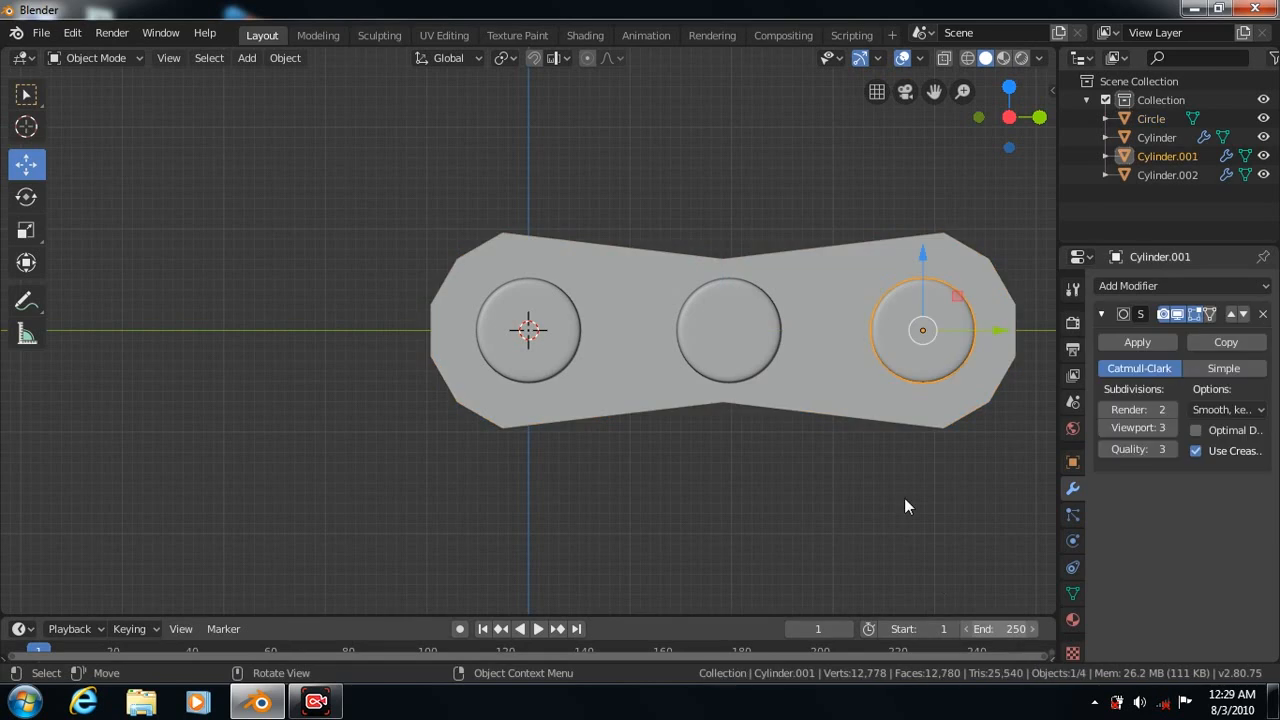
click(1263, 314)
shift+click(798, 361)
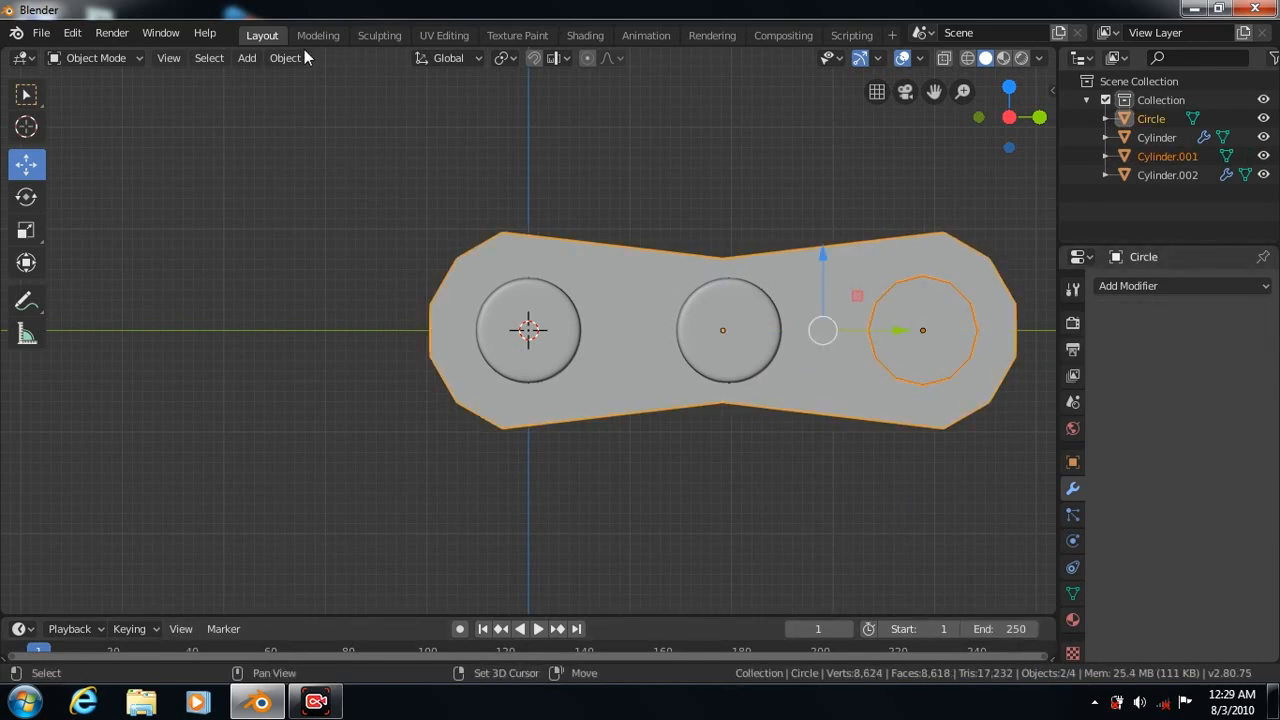
click(285, 57)
mouse_move(334, 643)
click(526, 485)
Remove the Subdivision Surface modifier from the cylinder at the origin and subtract that cylinder from the link plate
click(522, 330)
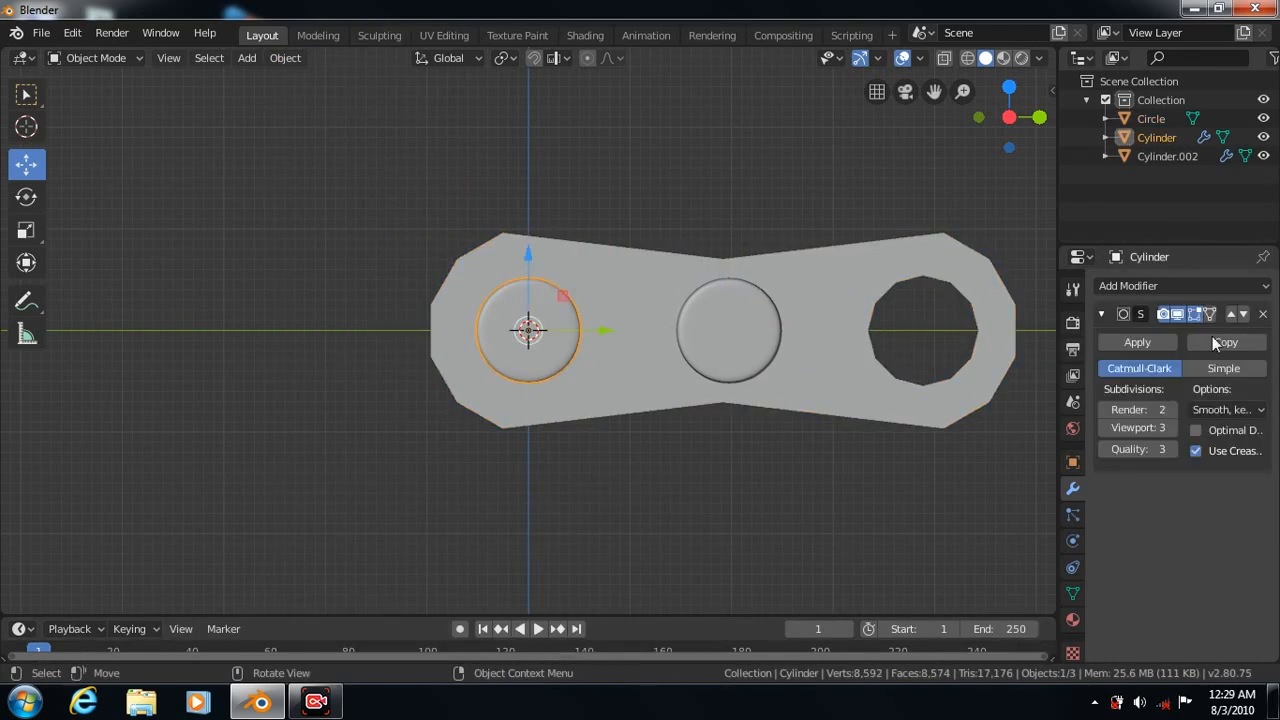
click(1263, 314)
shift+click(827, 330)
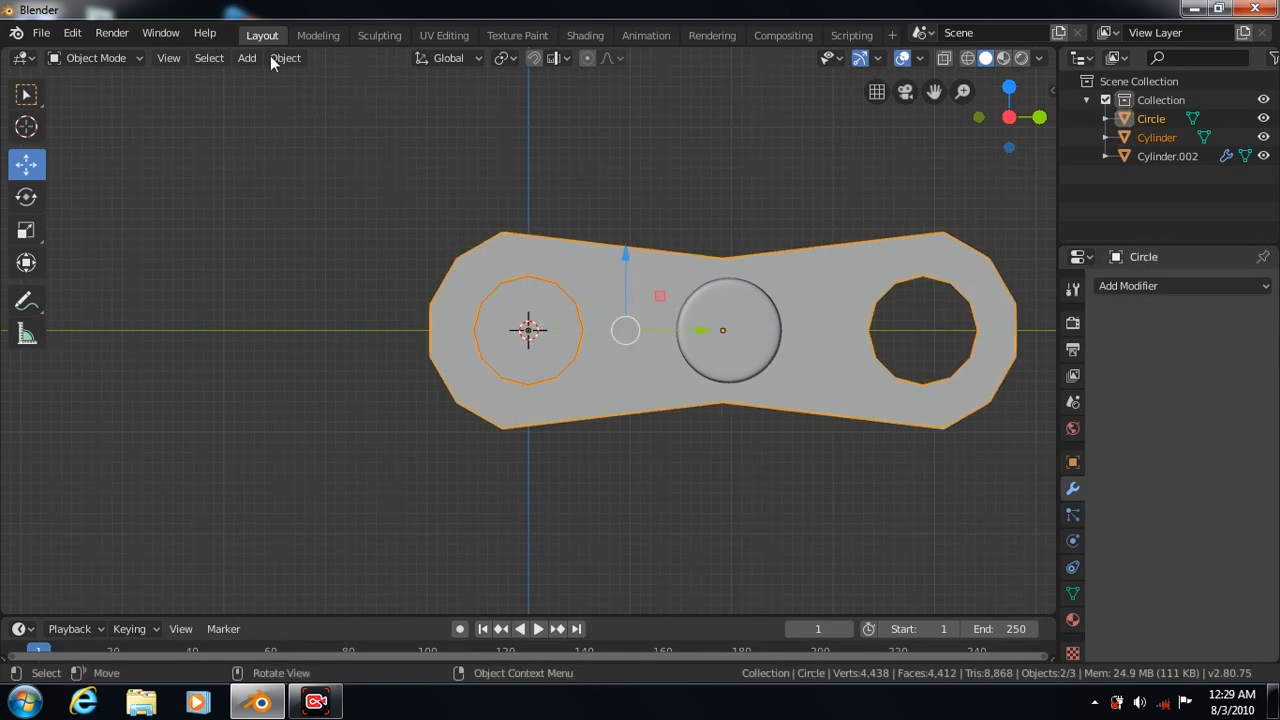
click(285, 57)
mouse_move(334, 643)
click(507, 486)
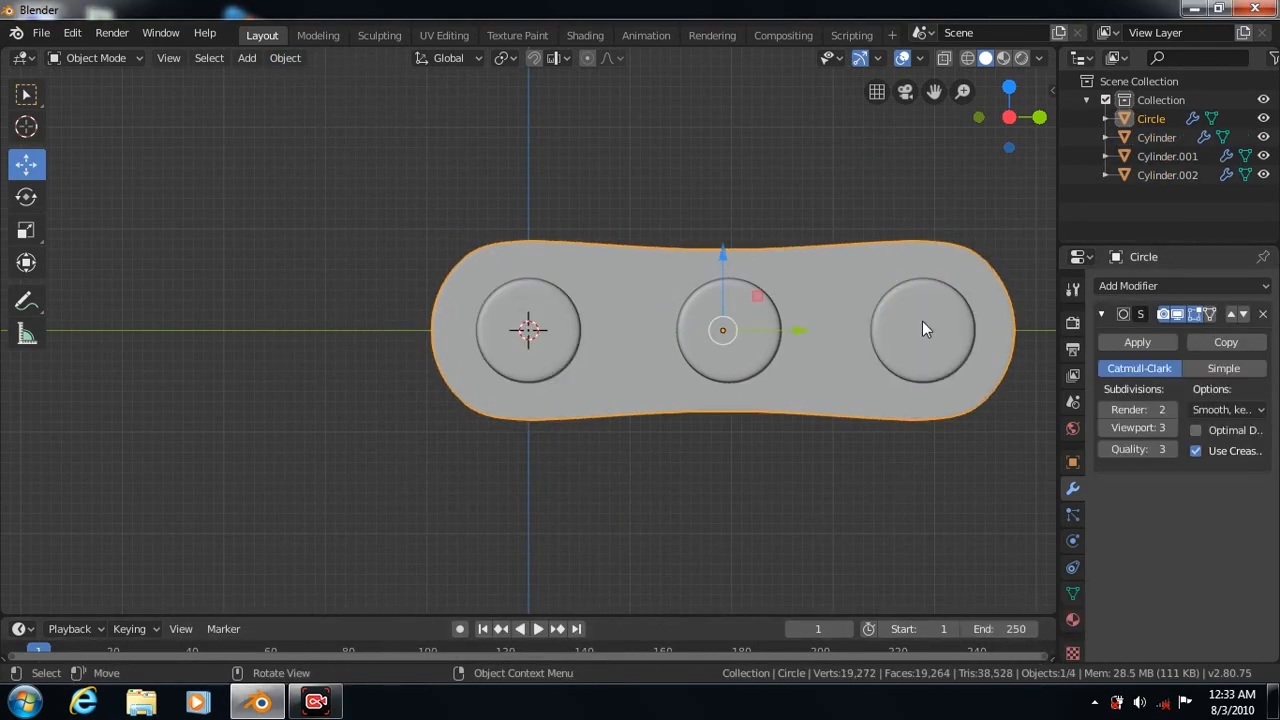
Cut a pin hole in the positive Y end of the smooth link plate by subtracting the cylinder there with BoolTool Difference
click(922, 321)
shift+click(840, 372)
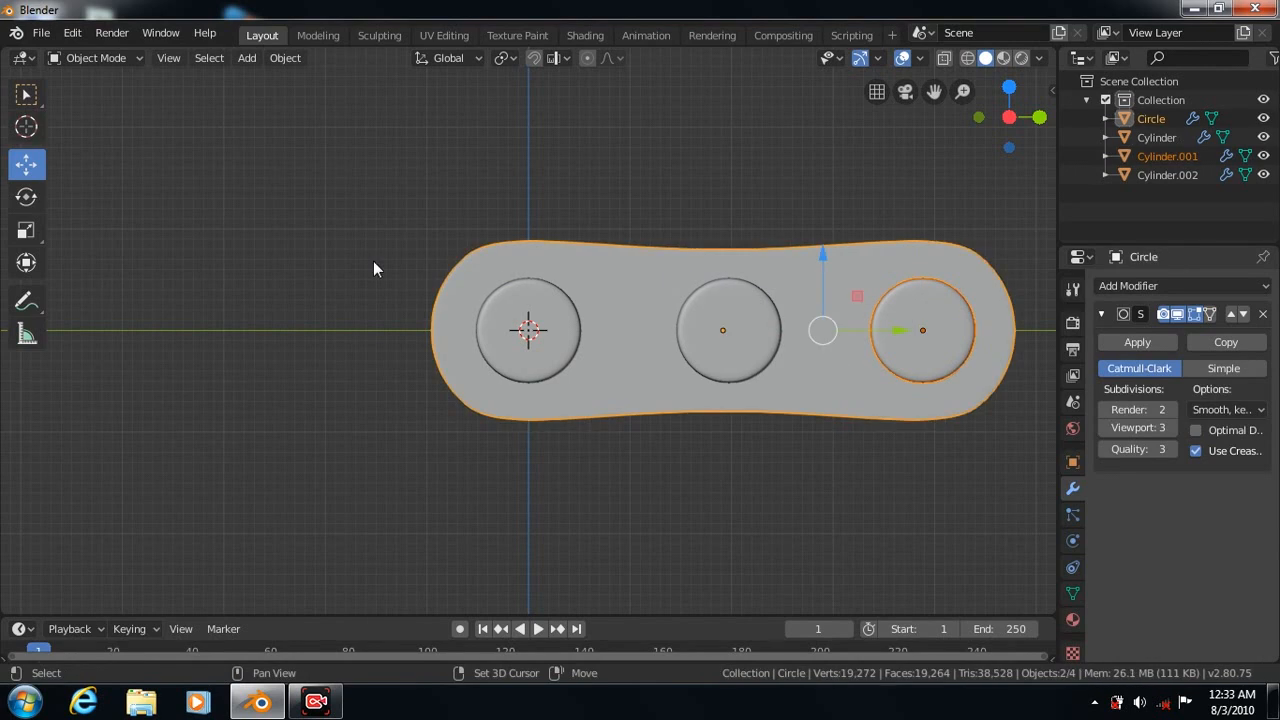
click(285, 57)
mouse_move(334, 643)
click(526, 482)
Cut the pin hole at the origin end of the link plate by subtracting its cylinder with BoolTool Difference
click(552, 339)
shift+click(615, 368)
click(285, 57)
mouse_move(334, 643)
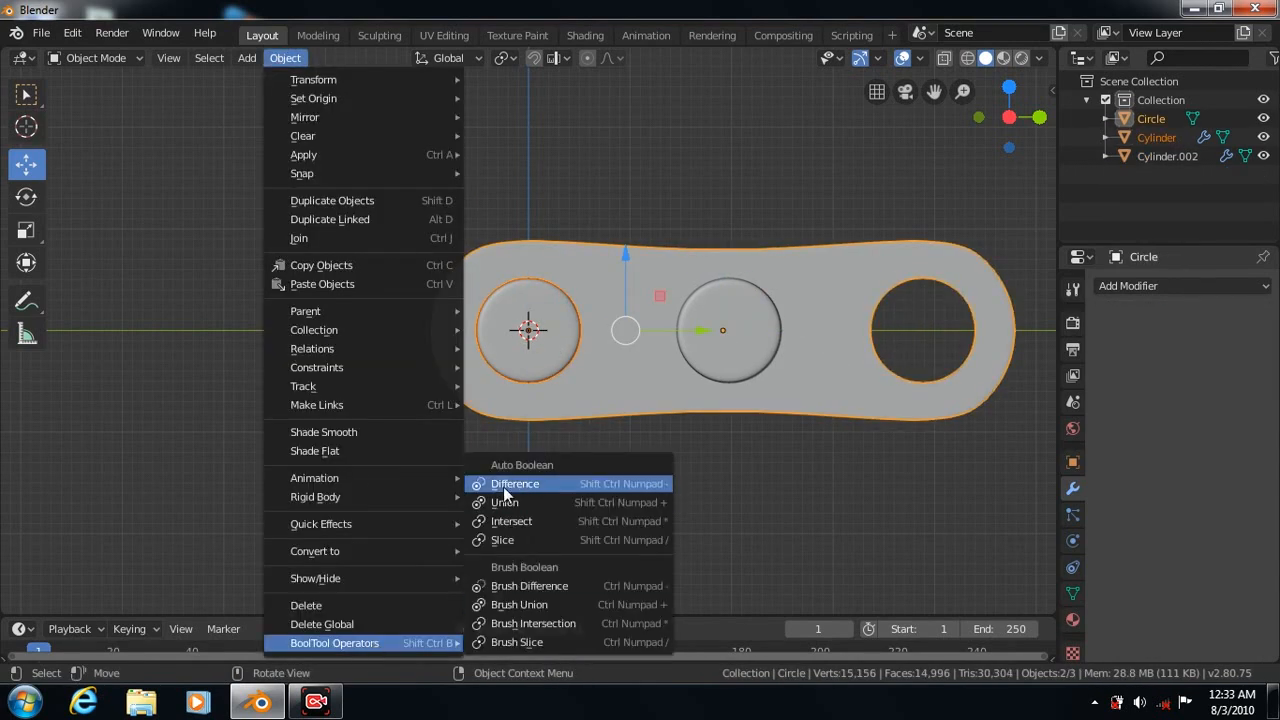
click(503, 486)
click(795, 330)
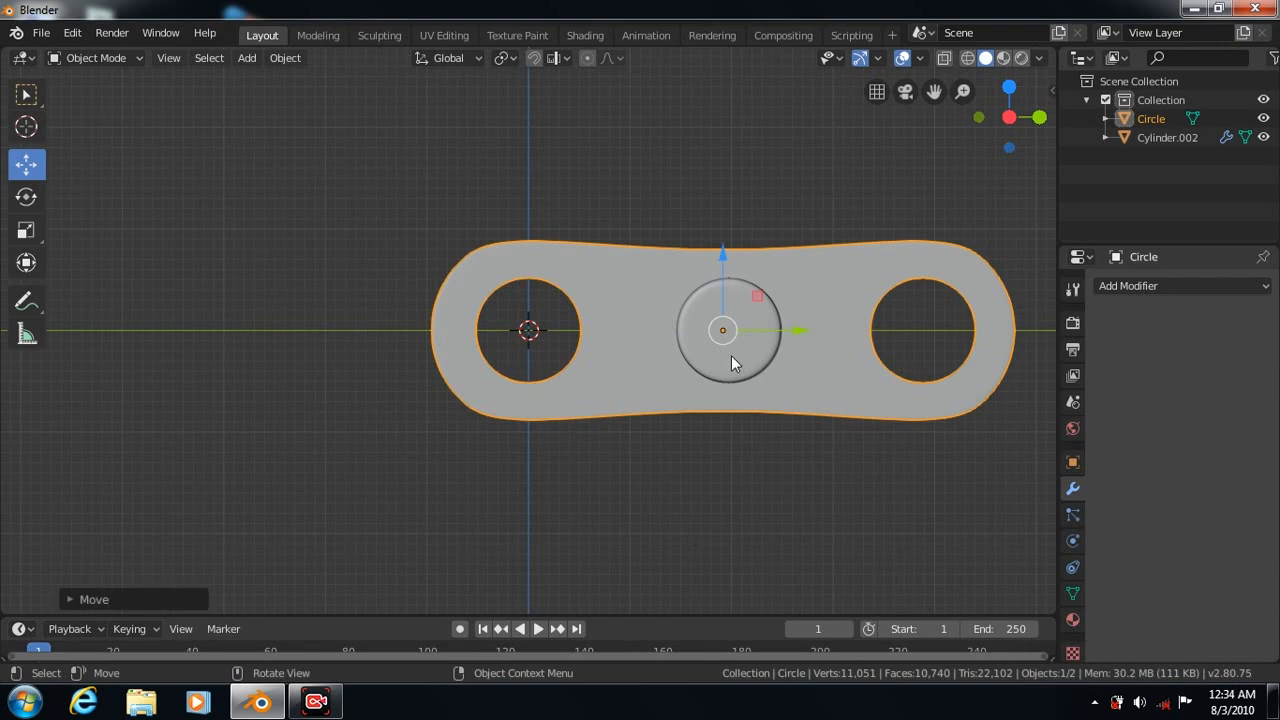
Move the middle cylinder -1.98 m along Y so it sits in the link plate's pin hole at the origin
drag(730, 367, 819, 331)
key(ctrl+z)
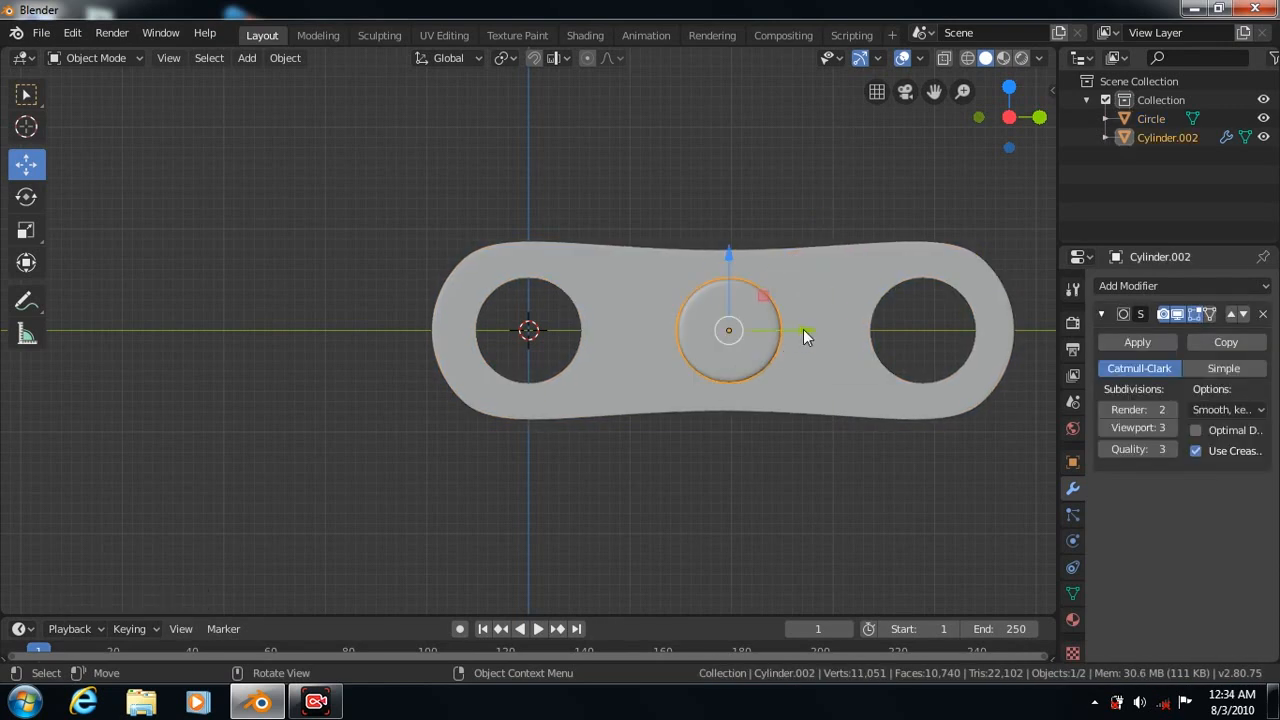
key(g)
key(y)
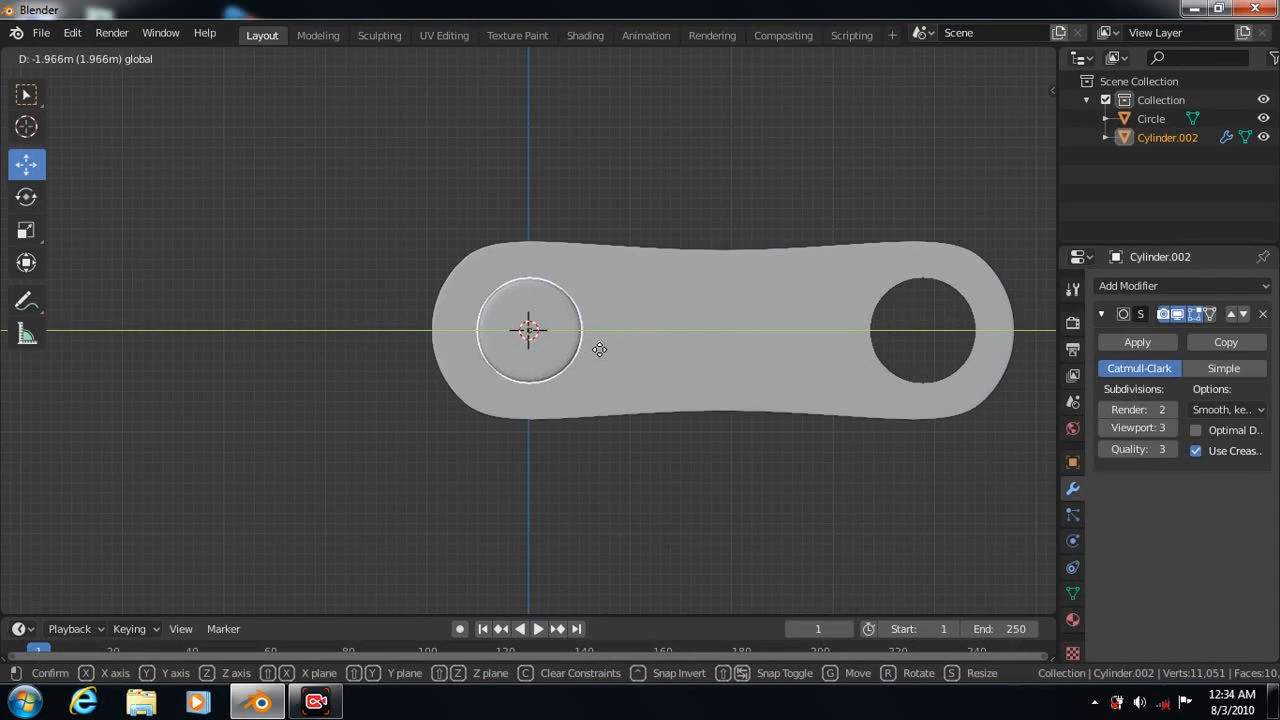
click(602, 350)
click(72, 599)
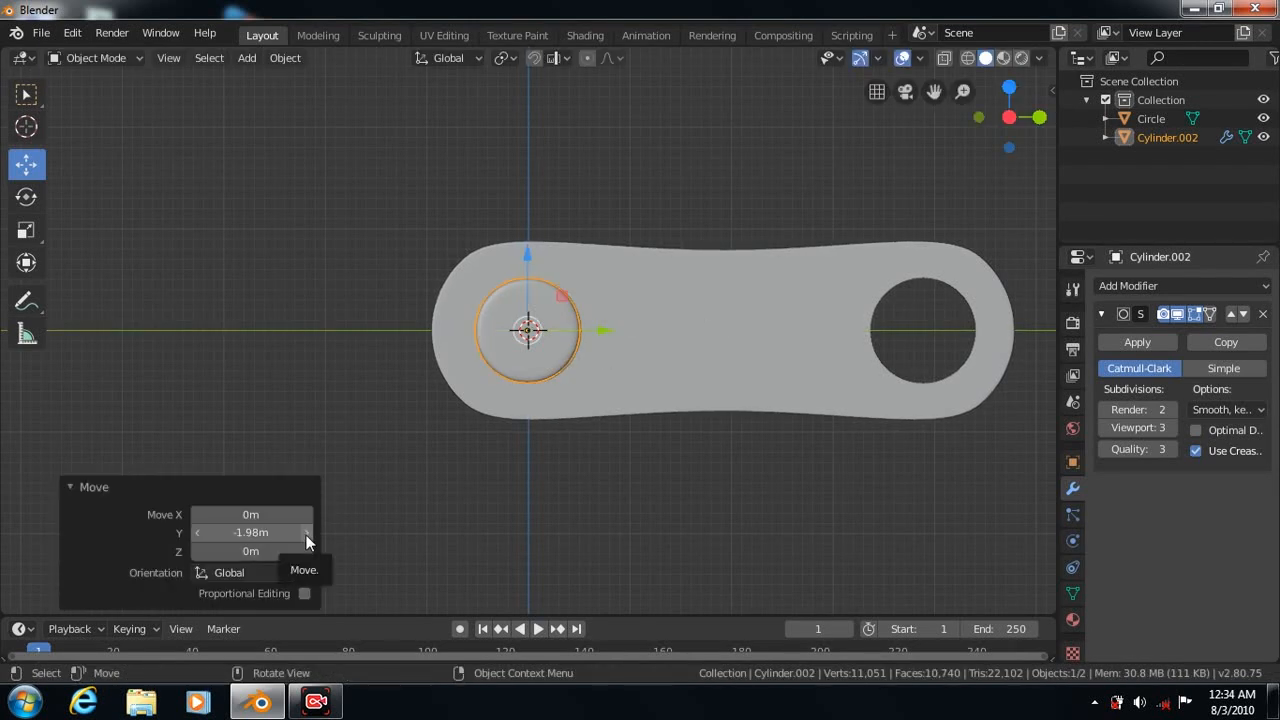
Duplicate the pin in place and move the copy along Y into the link plate's other pin hole
key(shift+d)
right_click(582, 490)
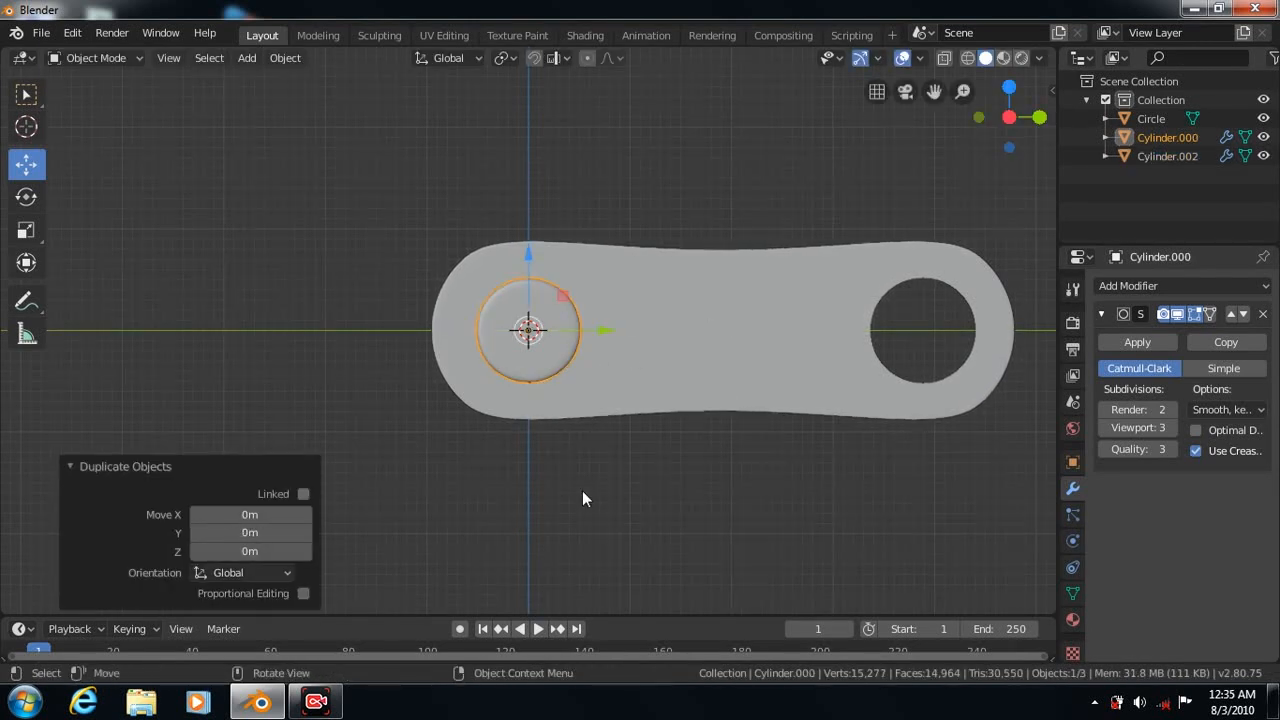
key(g)
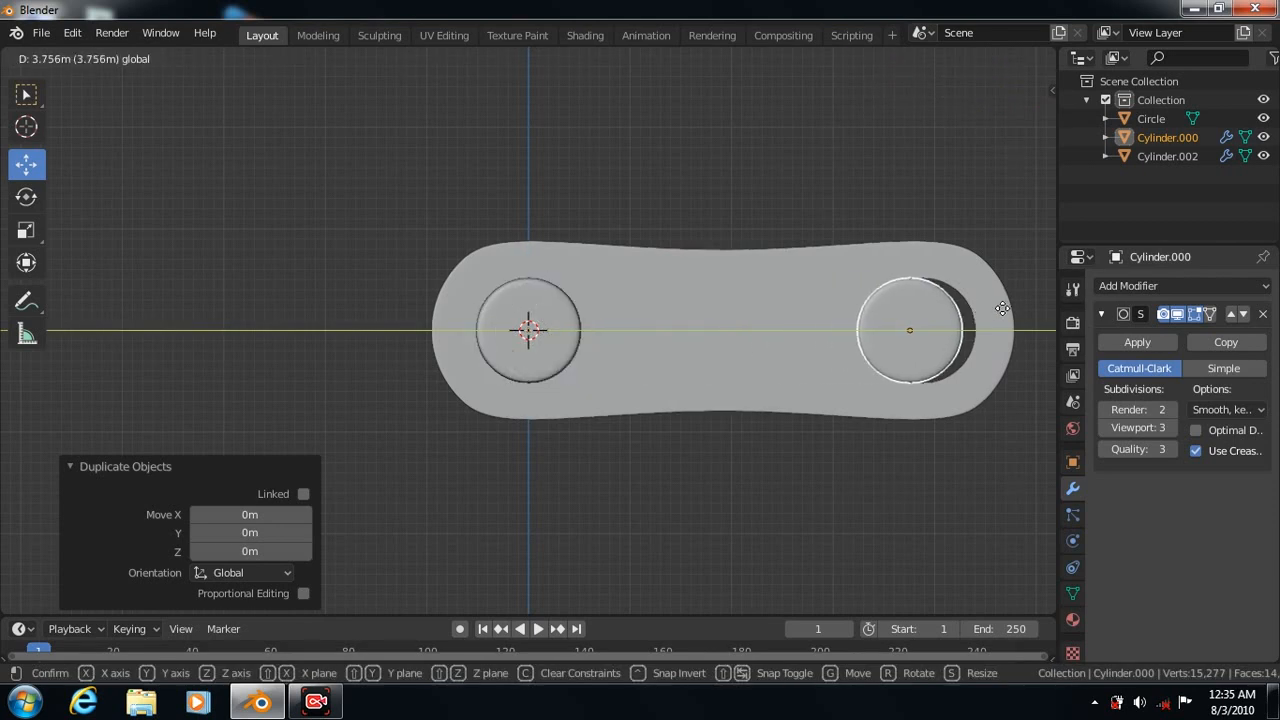
click(916, 403)
click(736, 470)
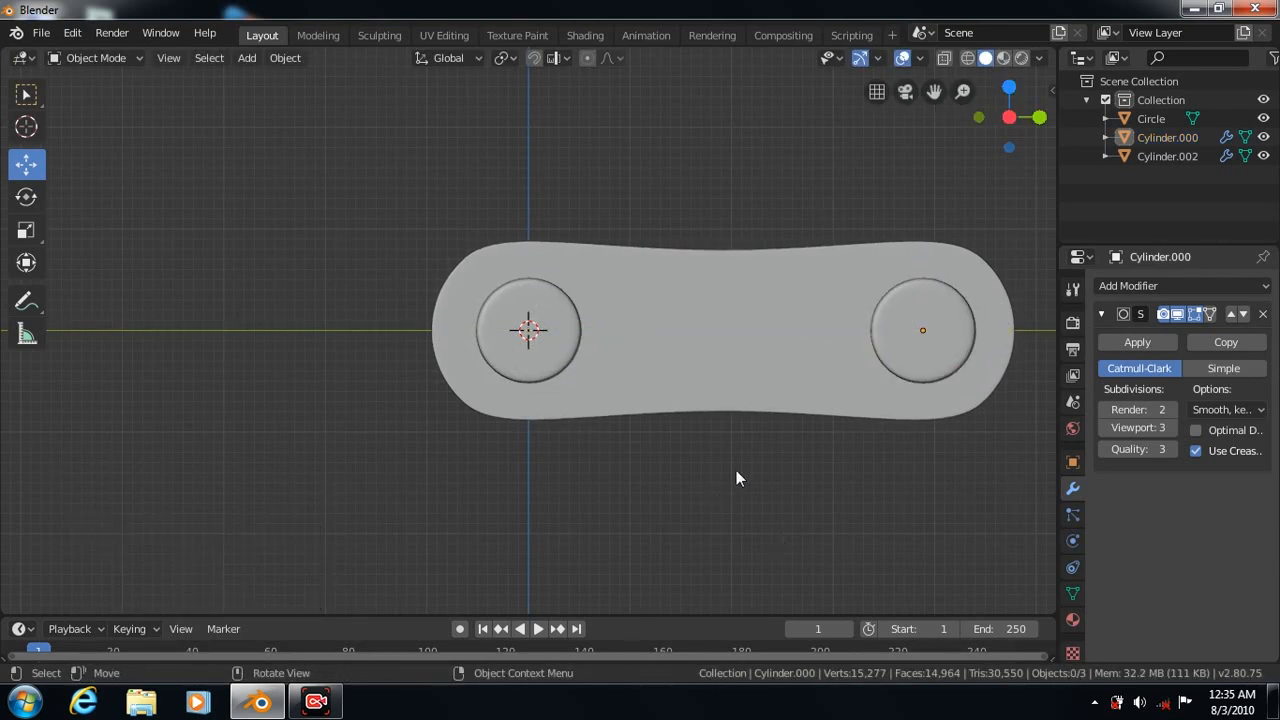
Move both pins together about 1.04 m along X so that only a short end protrudes behind the link plate
key(KP_1)
scroll(778, 495, down, 3)
key(KP_7)
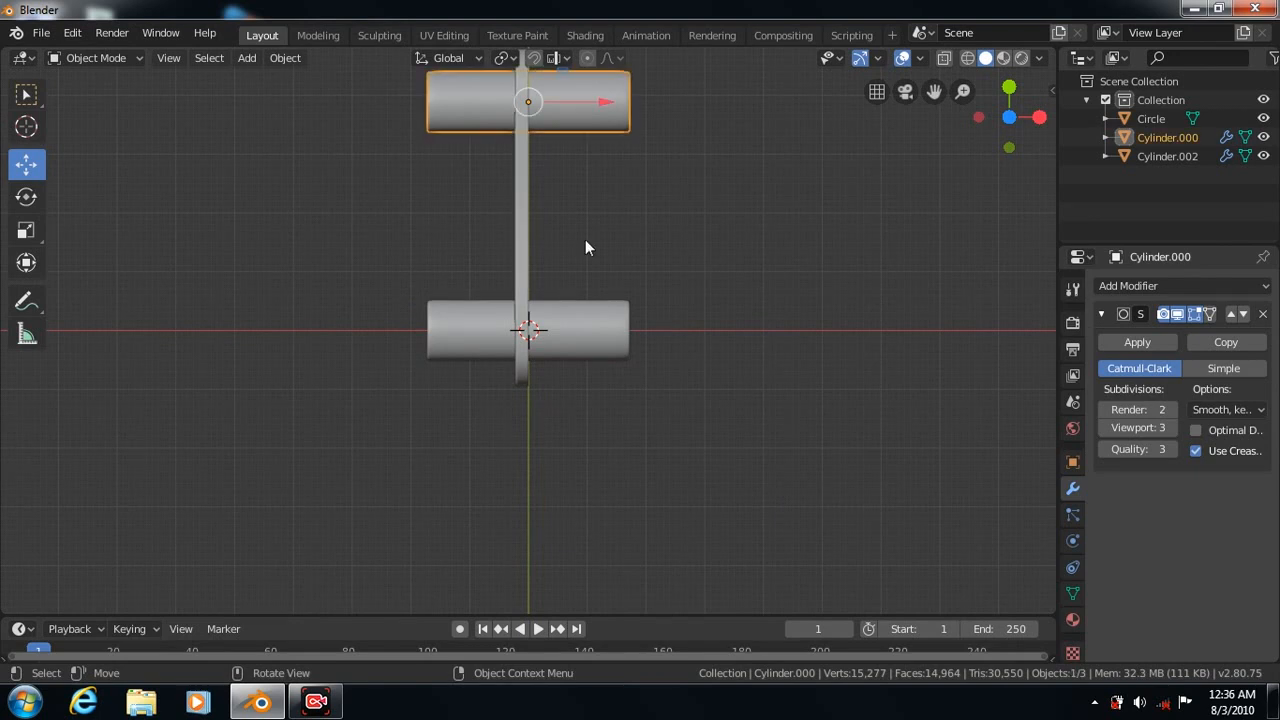
shift+click(576, 323)
key(g)
key(x)
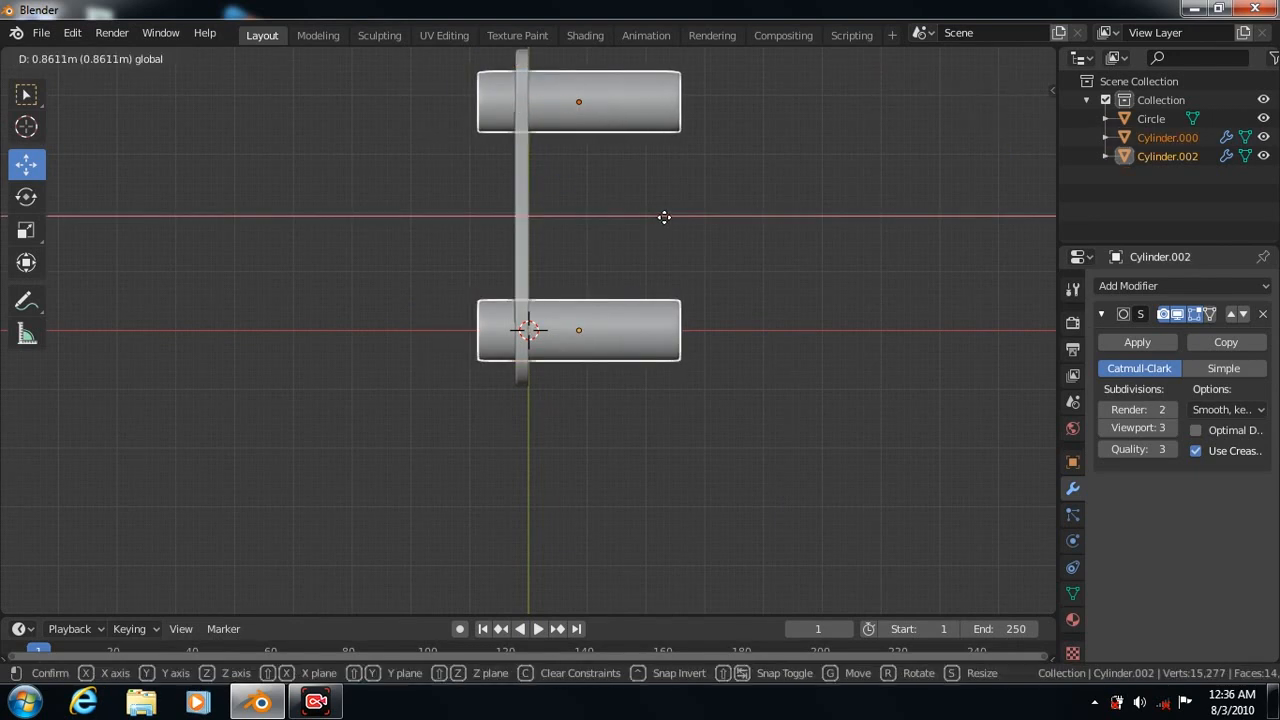
click(664, 218)
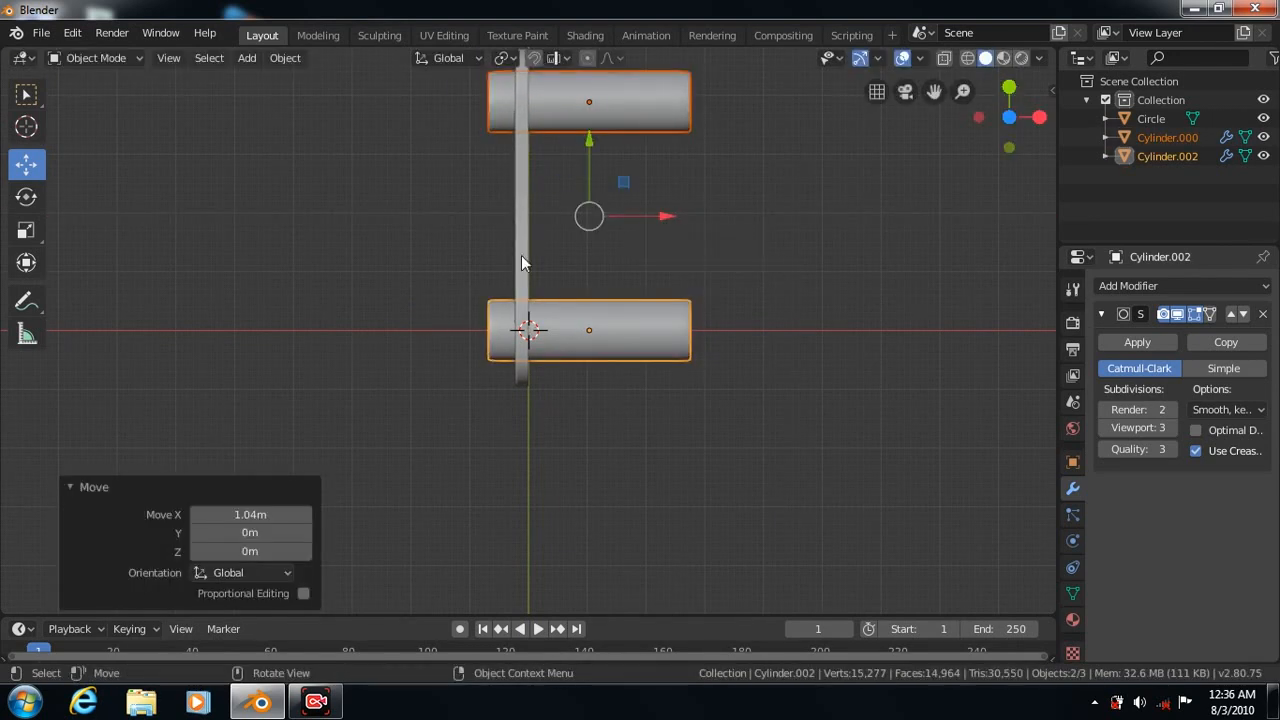
Try rotating the link plate 16.5° about the X axis around its middle origin
click(521, 256)
key(KP_3)
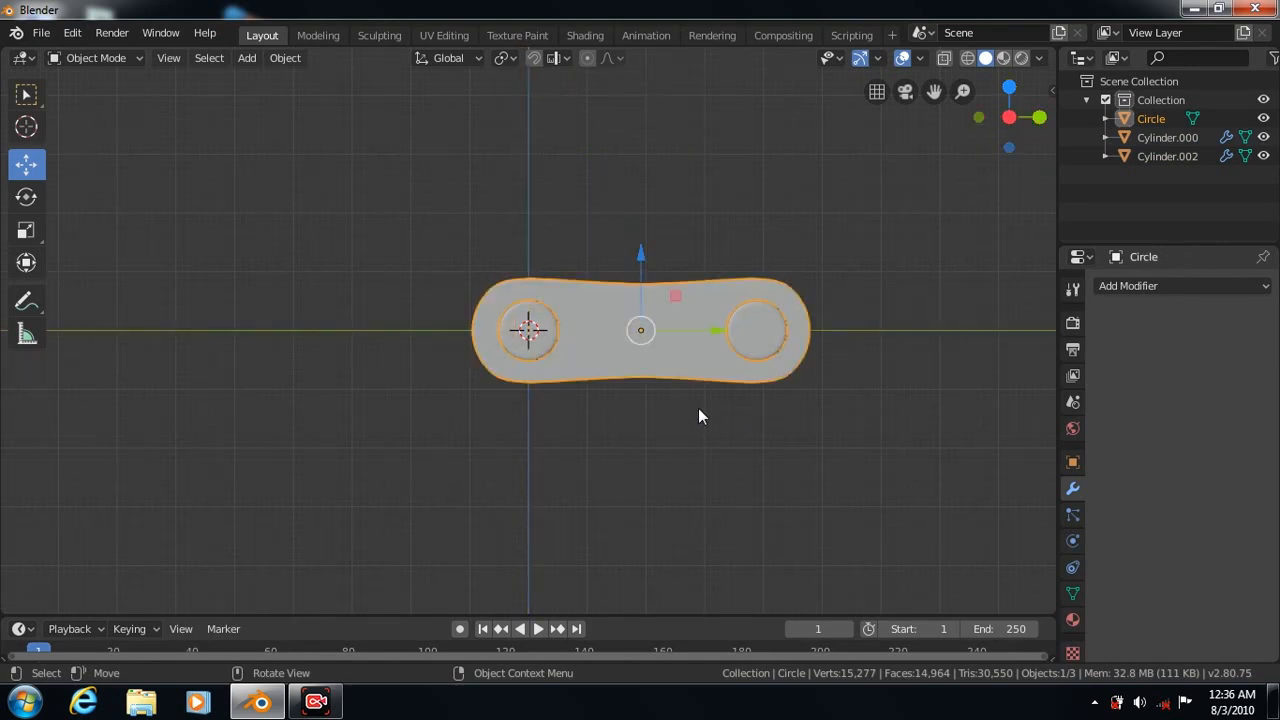
key(shift+space)
key(r)
drag(706, 305, 696, 286)
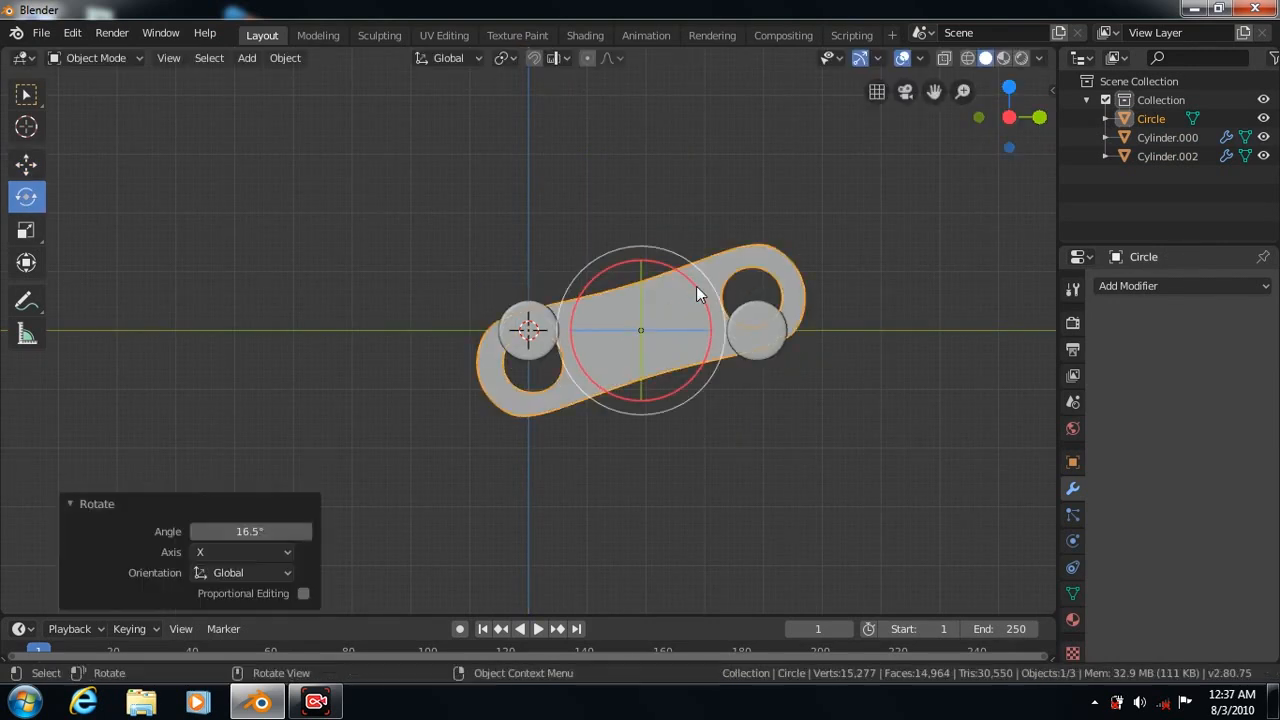
key(ctrl+z)
Set the link plate's origin to the 3D cursor and test its rotation about that pin hole, undoing the test
click(292, 59)
mouse_move(340, 98)
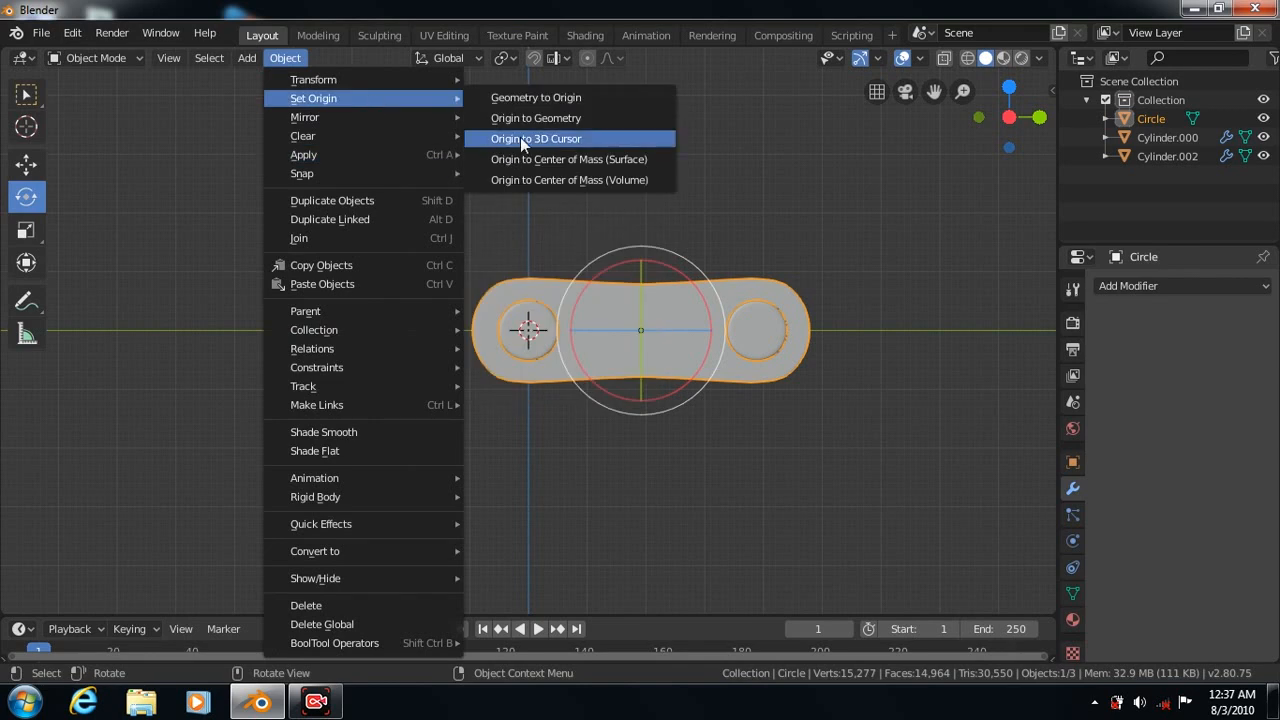
click(520, 137)
drag(593, 304, 521, 216)
key(ctrl+z)
Duplicate the link plate in place and rotate the copy 180° about the X axis
key(shift+d)
key(Escape)
key(Return)
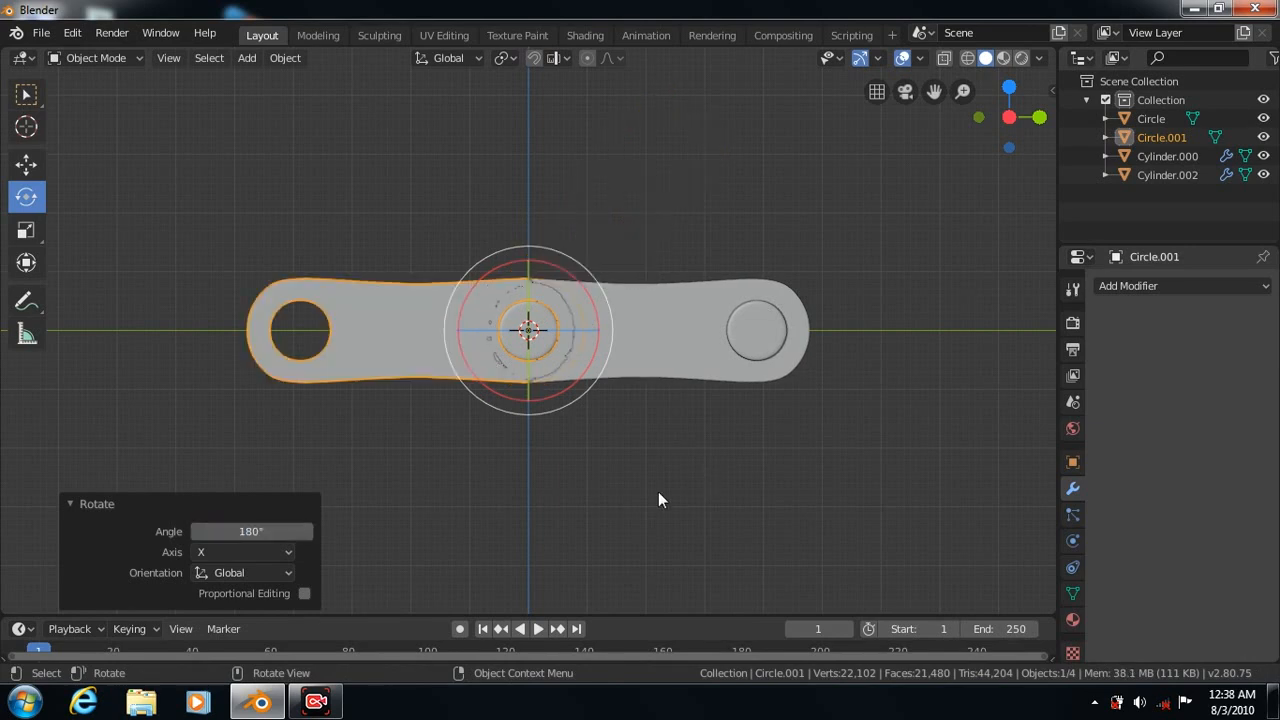
Move the rotated plate copy slightly along negative X so it lies flush against the outer side of the first plate
key(KP_7)
click(26, 165)
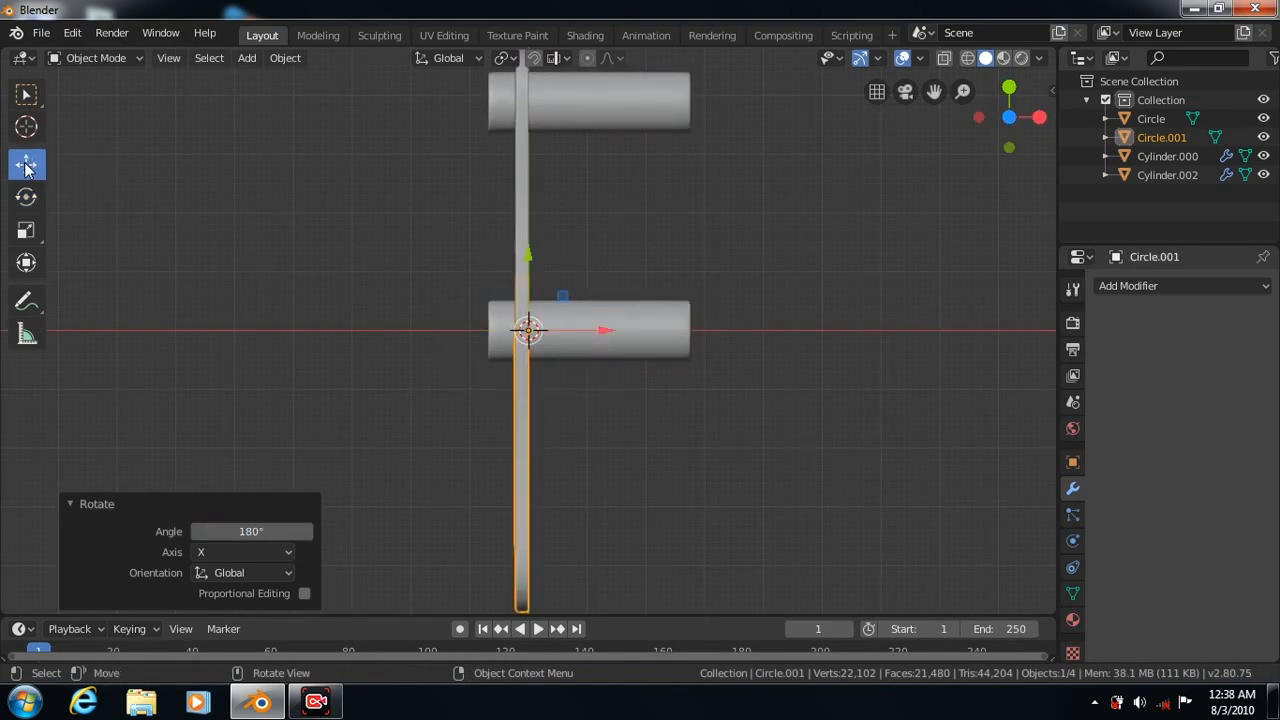
drag(603, 335, 592, 331)
click(850, 487)
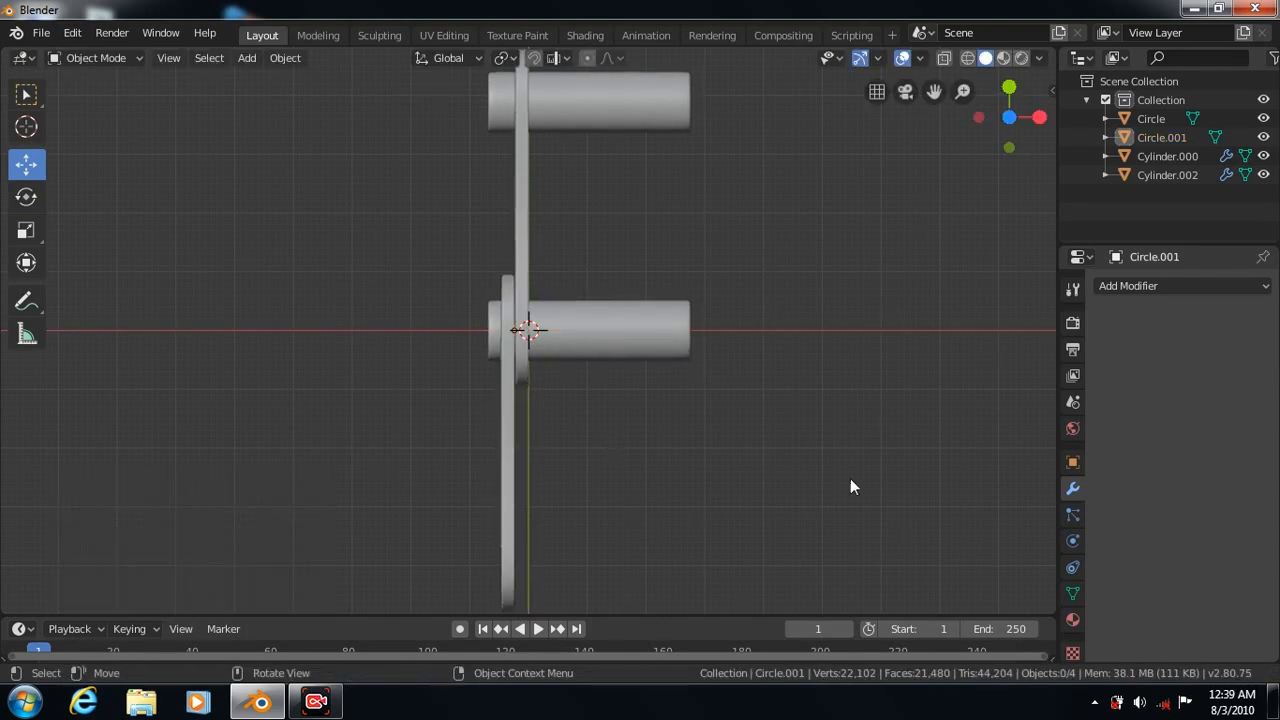
Join the two overlapping link plates into one object
click(524, 180)
shift+click(508, 468)
key(ctrl+j)
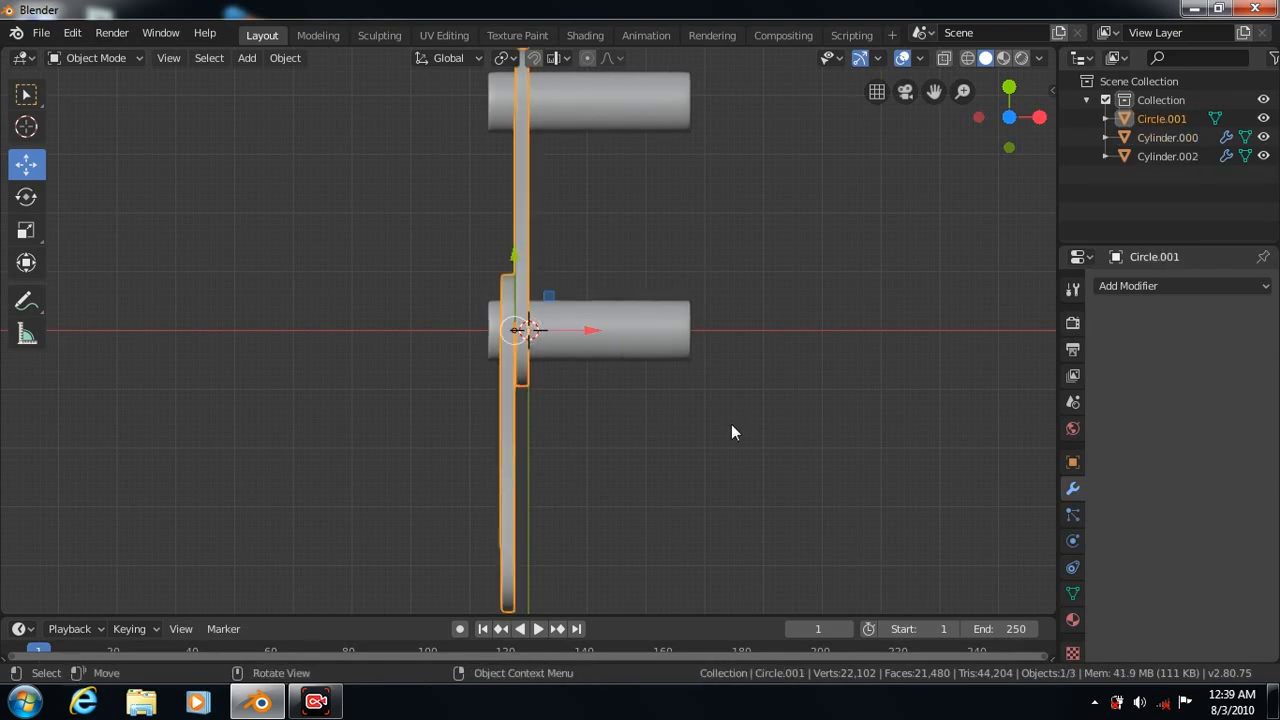
Duplicate the joined plate pair and move the copy 2.63 m along X to the other end of the pins
key(shift+d)
right_click(832, 386)
drag(593, 334, 744, 351)
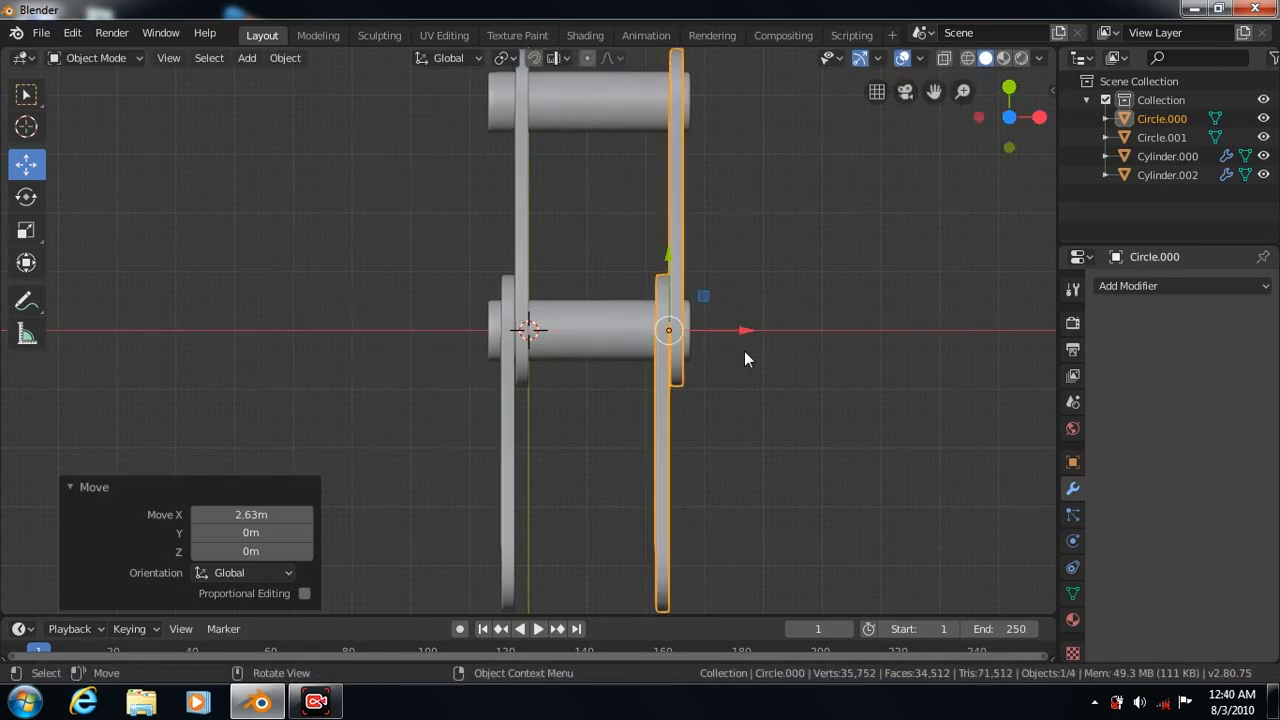
Rotate the duplicated plate pair 180° so its inner and outer plates mirror the first pair
key(KP_1)
click(26, 197)
drag(726, 291, 729, 298)
key(KP_7)
click(250, 531)
text(180)
key(Return)
click(69, 505)
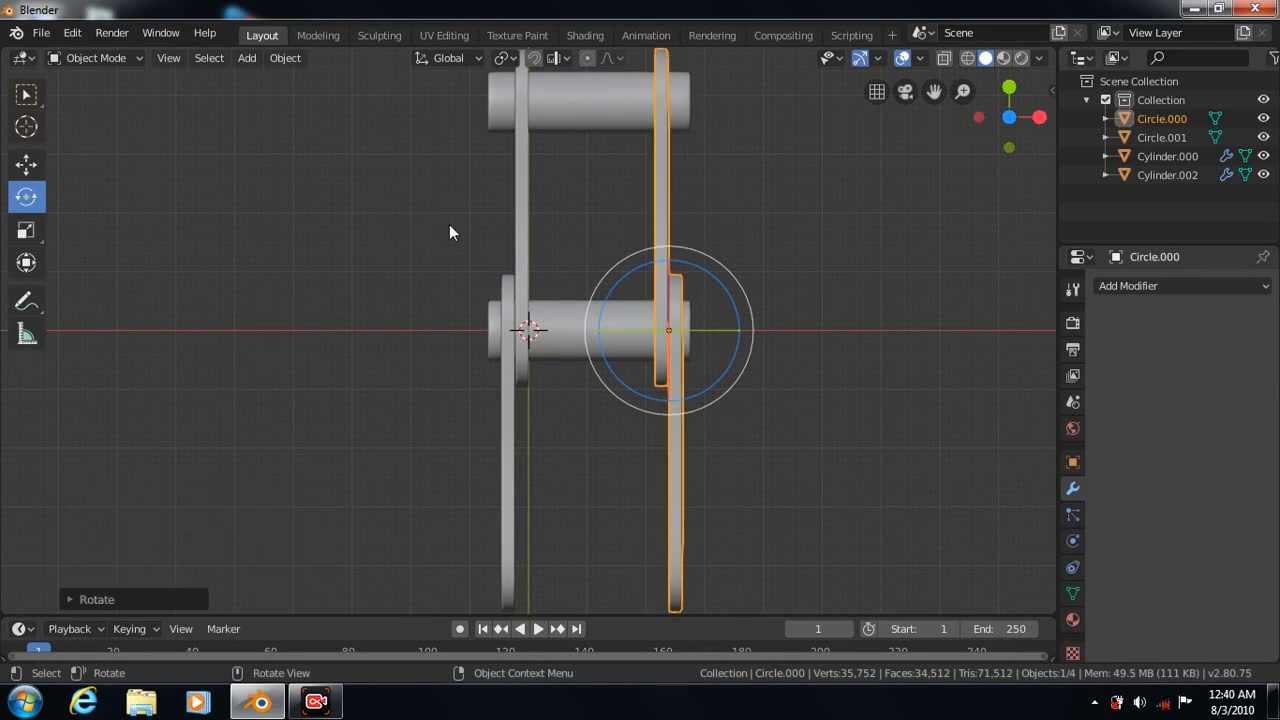
Select both pins and shift them slightly along X to center them between the two plate pairs
key(w)
click(574, 323)
shift+click(588, 115)
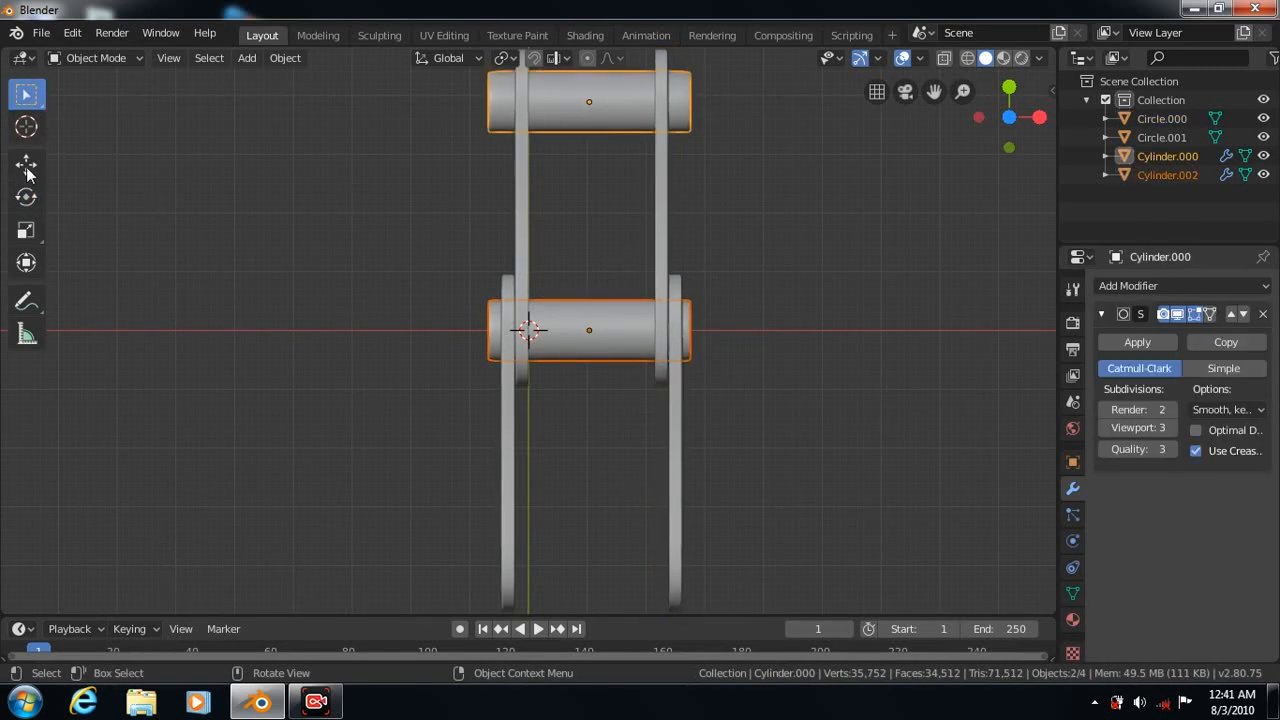
click(26, 163)
drag(663, 215, 666, 222)
click(839, 336)
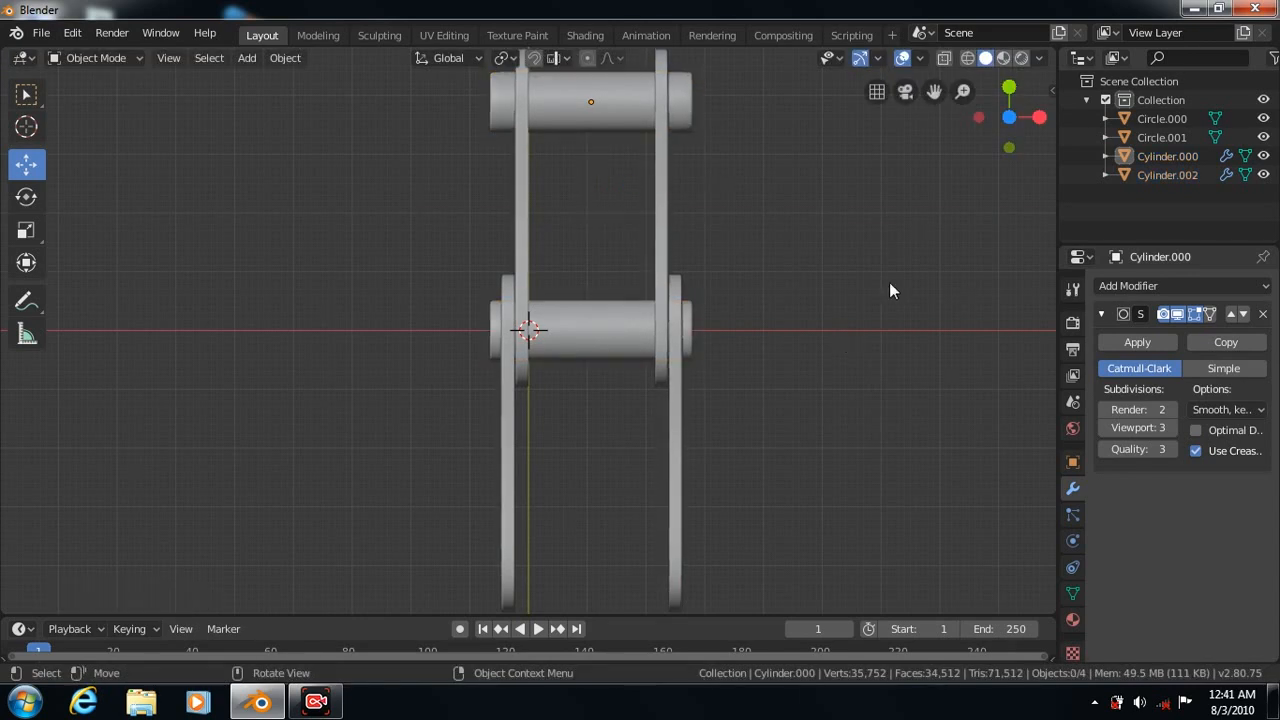
Duplicate the pin at the origin and scale the copy into a thicker, shorter roller fitting between the inner plates
click(589, 337)
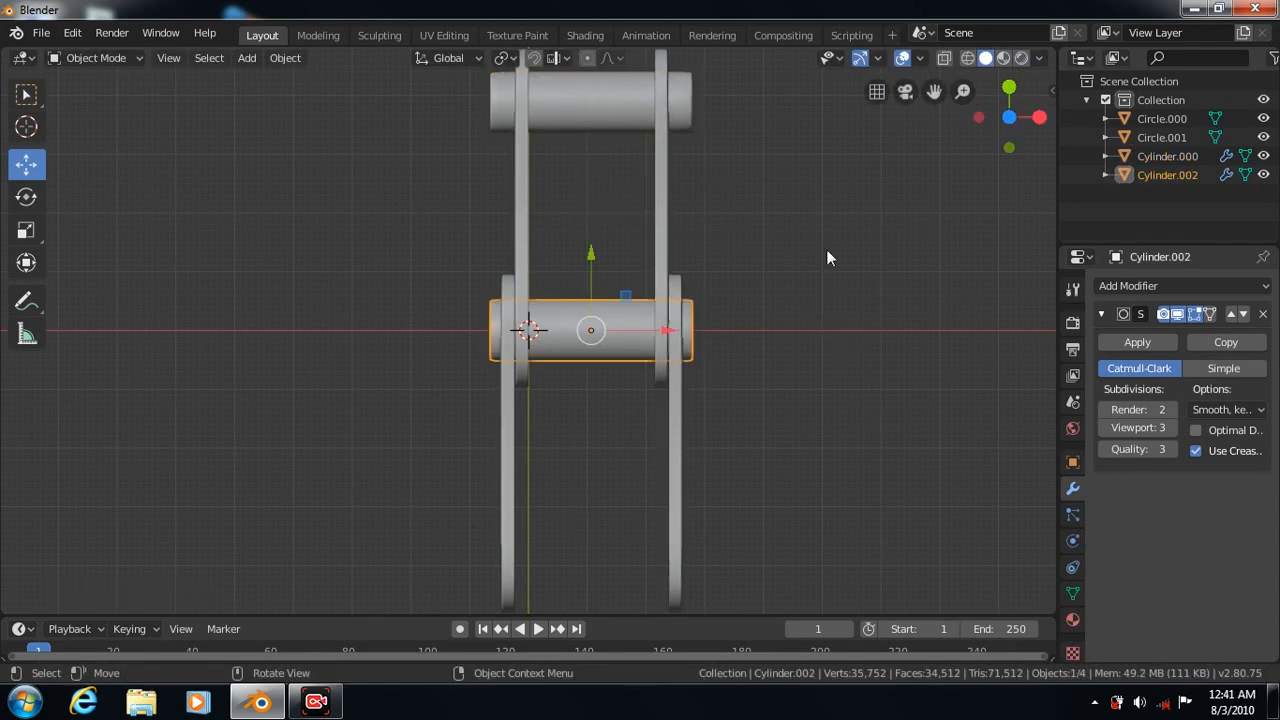
key(shift+d)
right_click(823, 319)
click(26, 230)
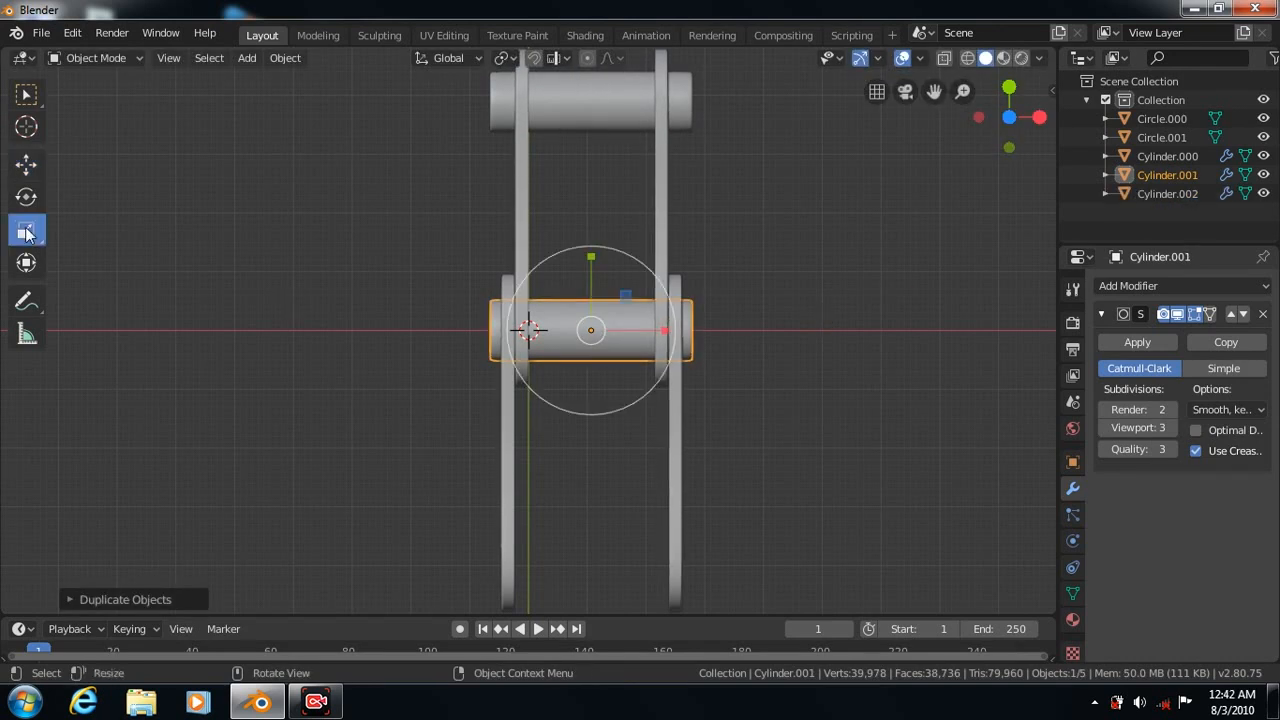
key(s)
click(870, 530)
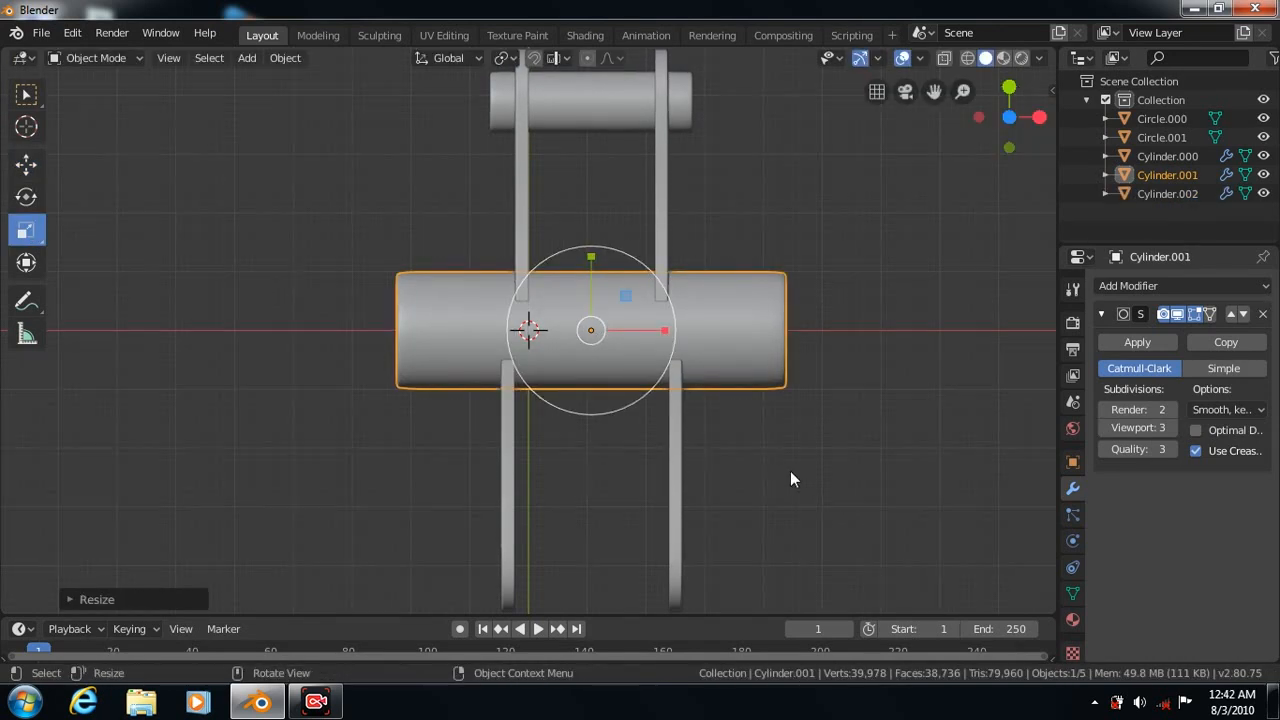
key(s)
click(763, 457)
drag(666, 334, 618, 338)
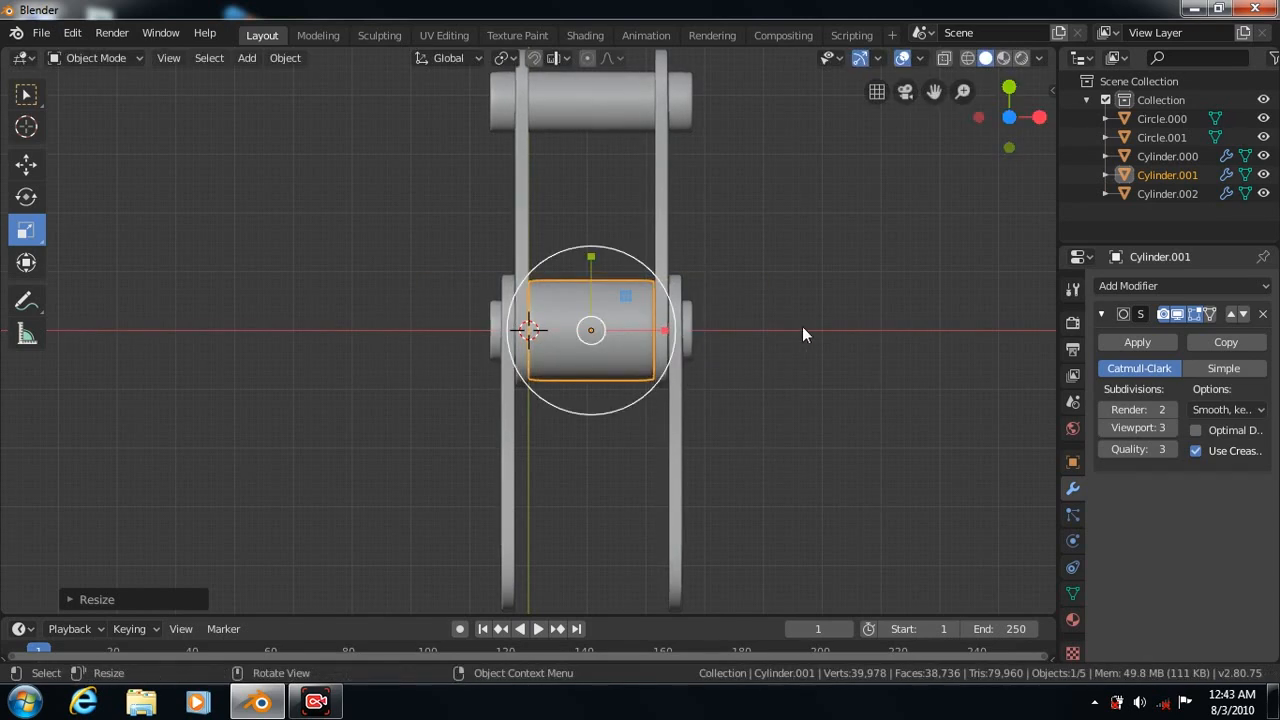
Remove the roller's Subdivision Surface modifier and join the roller to the pin at the origin
click(1263, 314)
shift+click(687, 327)
key(ctrl+j)
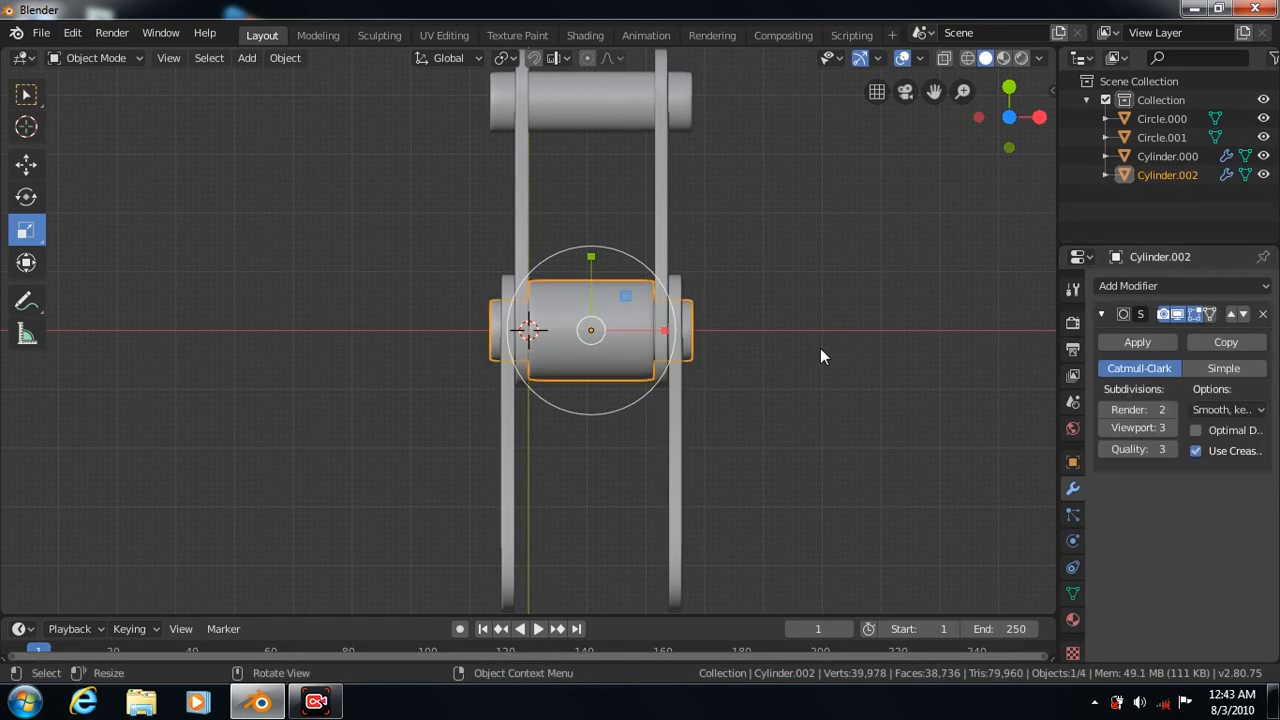
click(757, 391)
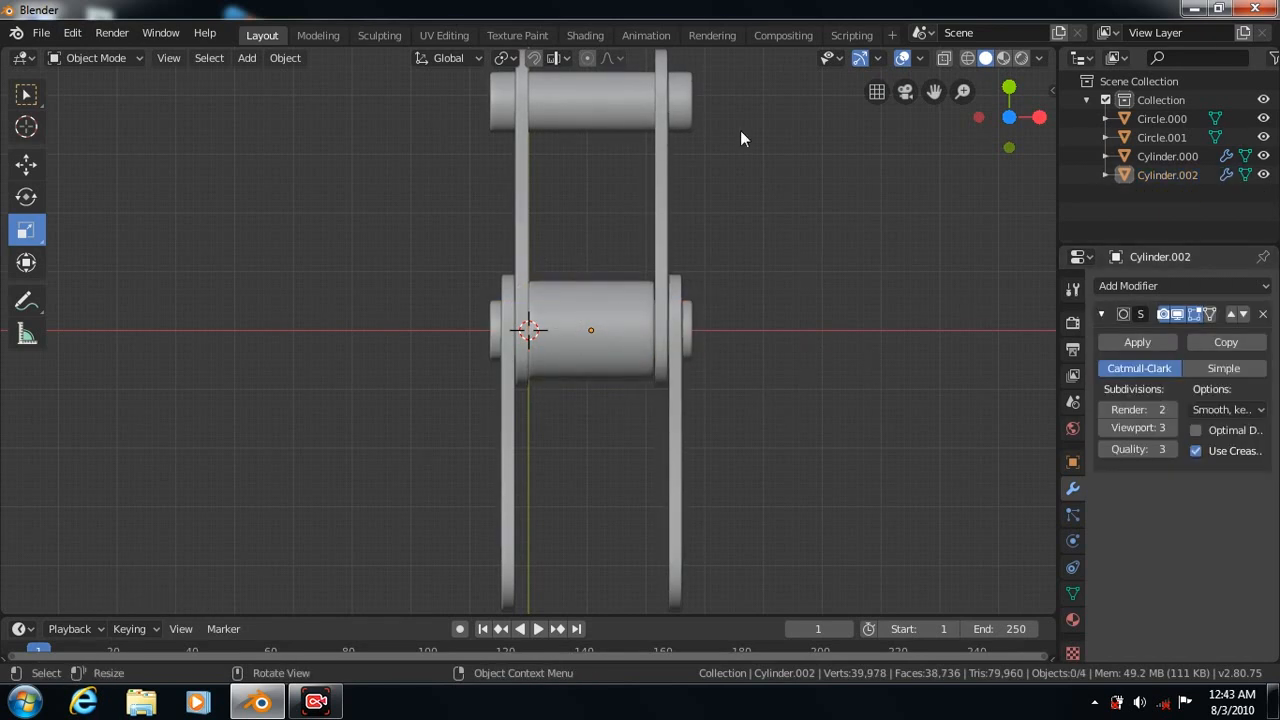
Duplicate the far-end pin and scale the copy into a matching thicker roller, shortened along X to fit between the inner plates
click(614, 117)
drag(934, 92, 936, 133)
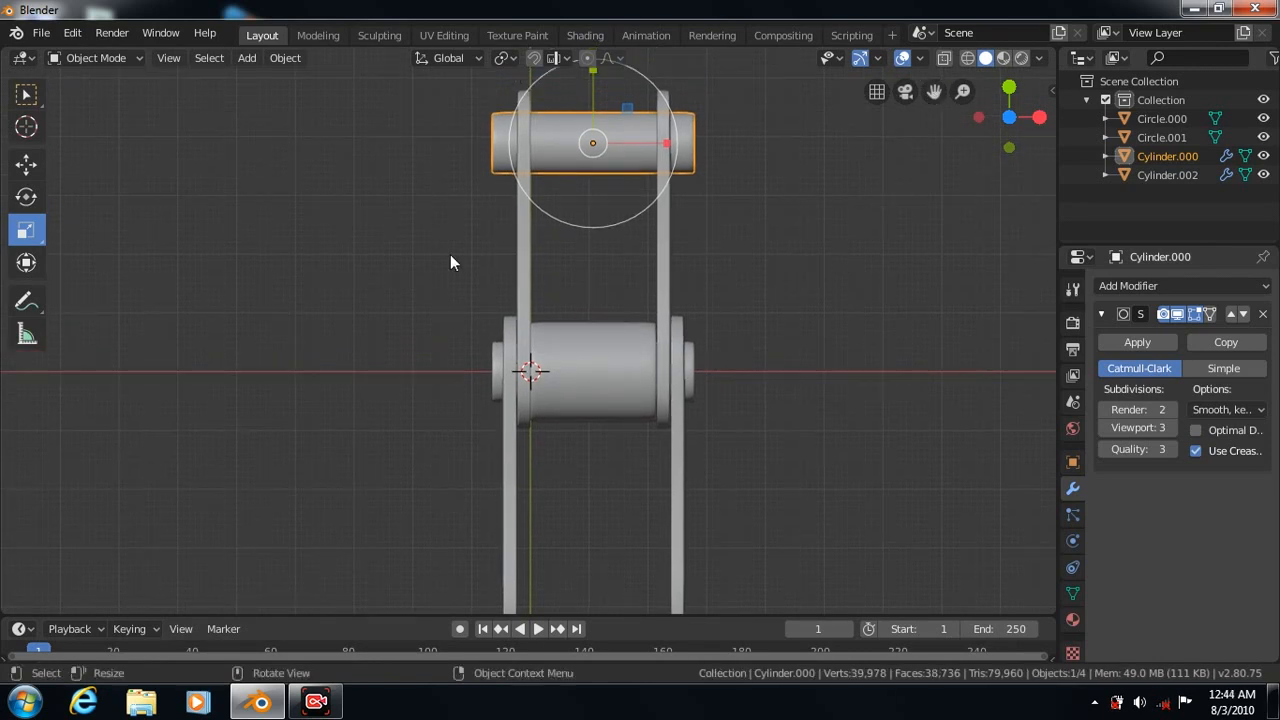
key(shift+d)
key(Escape)
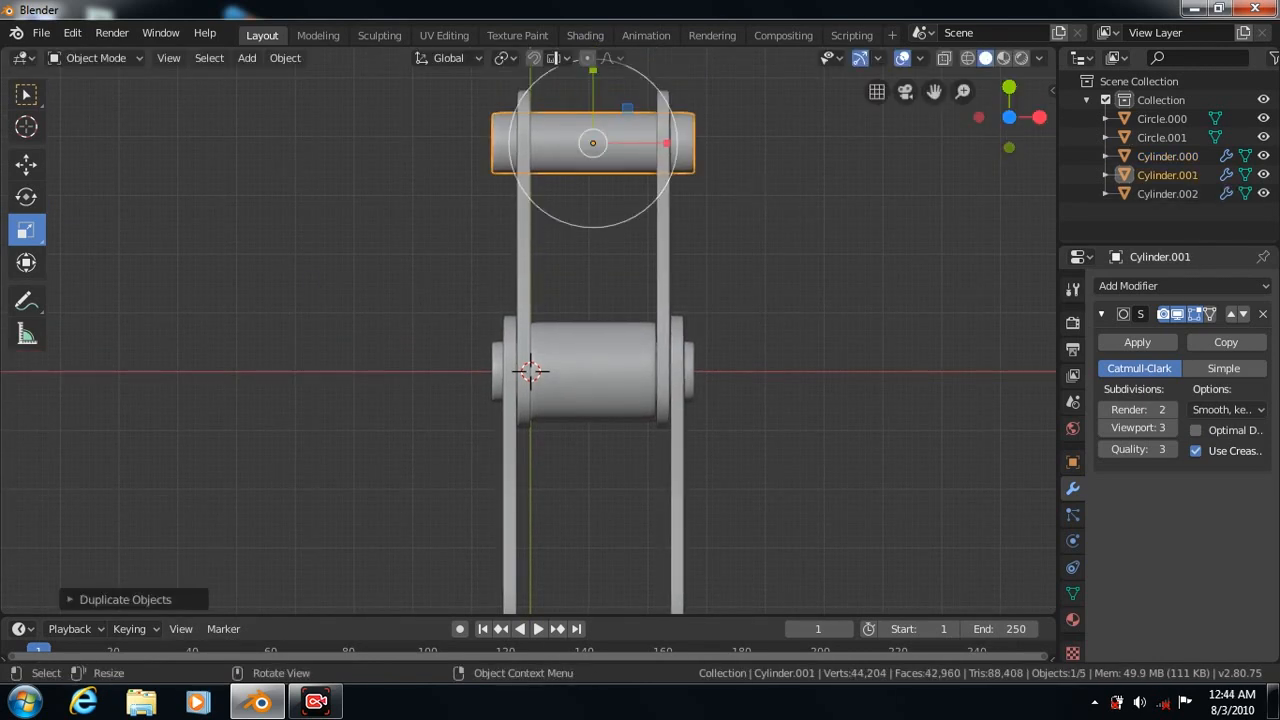
key(s)
click(831, 206)
key(s)
key(x)
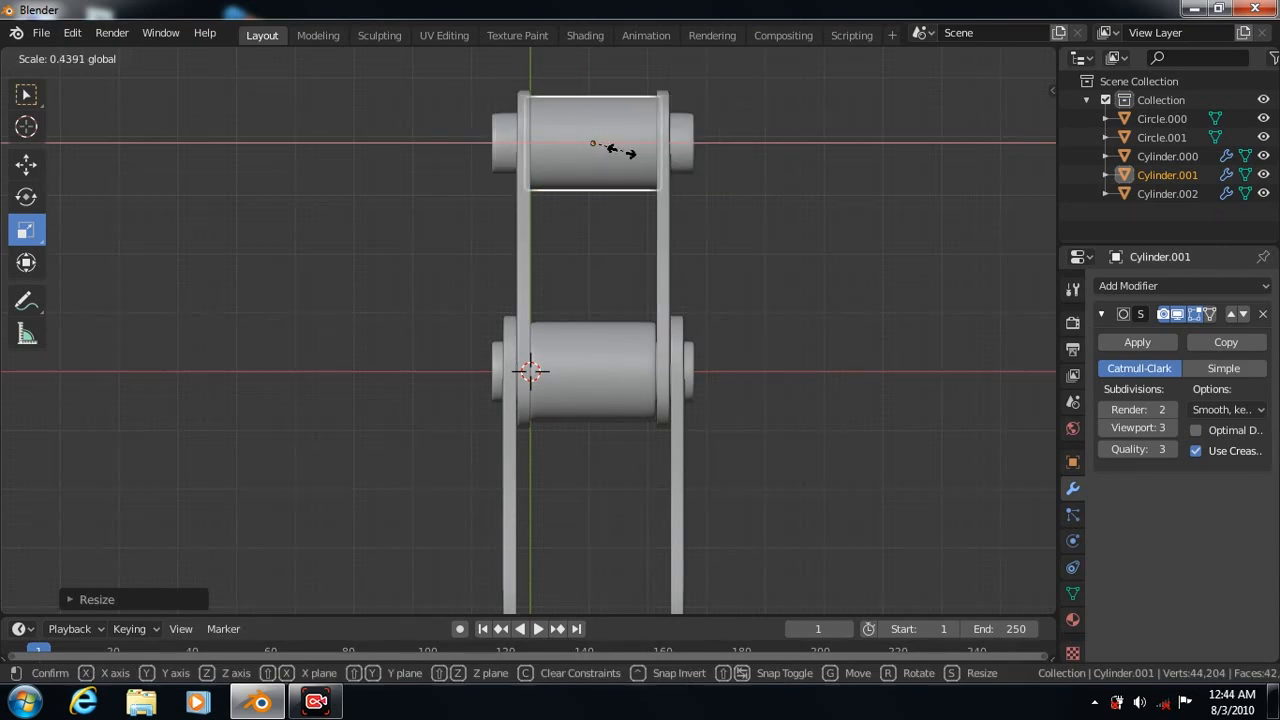
click(625, 148)
key(s)
key(x)
click(773, 200)
Join the second roller to the far-end pin
click(26, 94)
shift+click(680, 145)
key(ctrl+j)
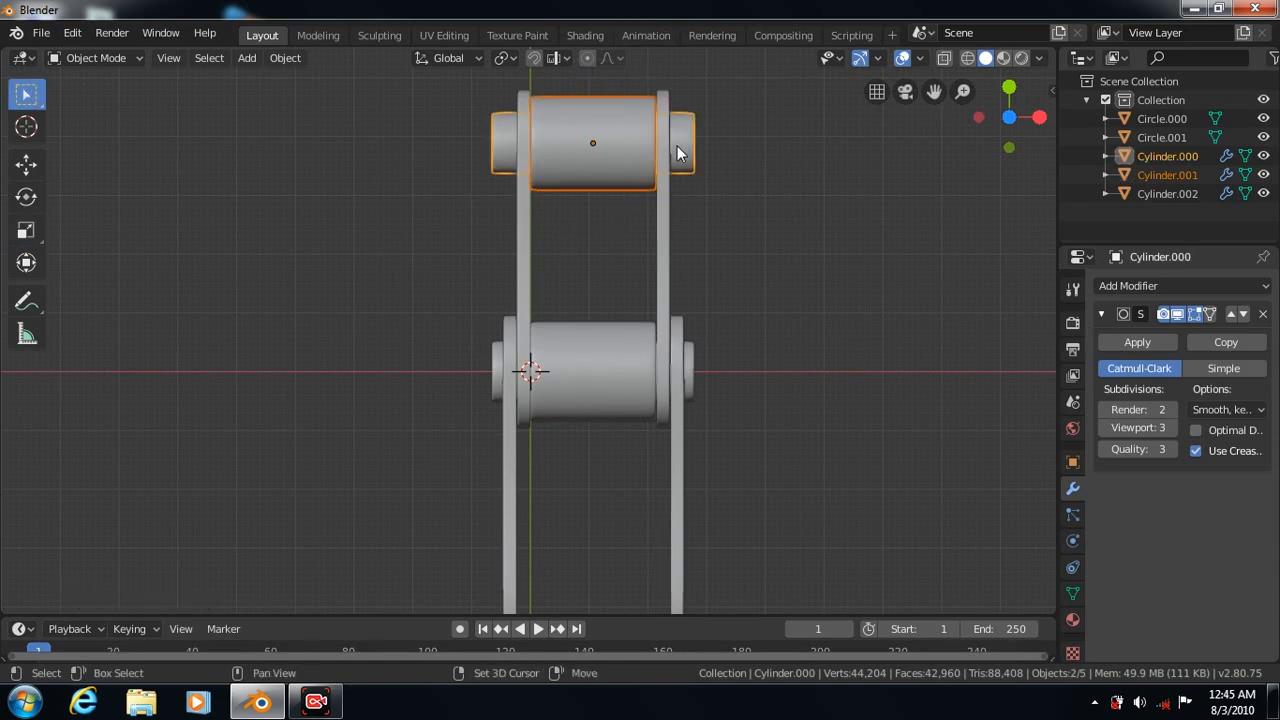
Try removing the Subdivision Surface modifier from the joined far-end pin and roller
click(1262, 314)
key(ctrl+z)
key(ctrl+z)
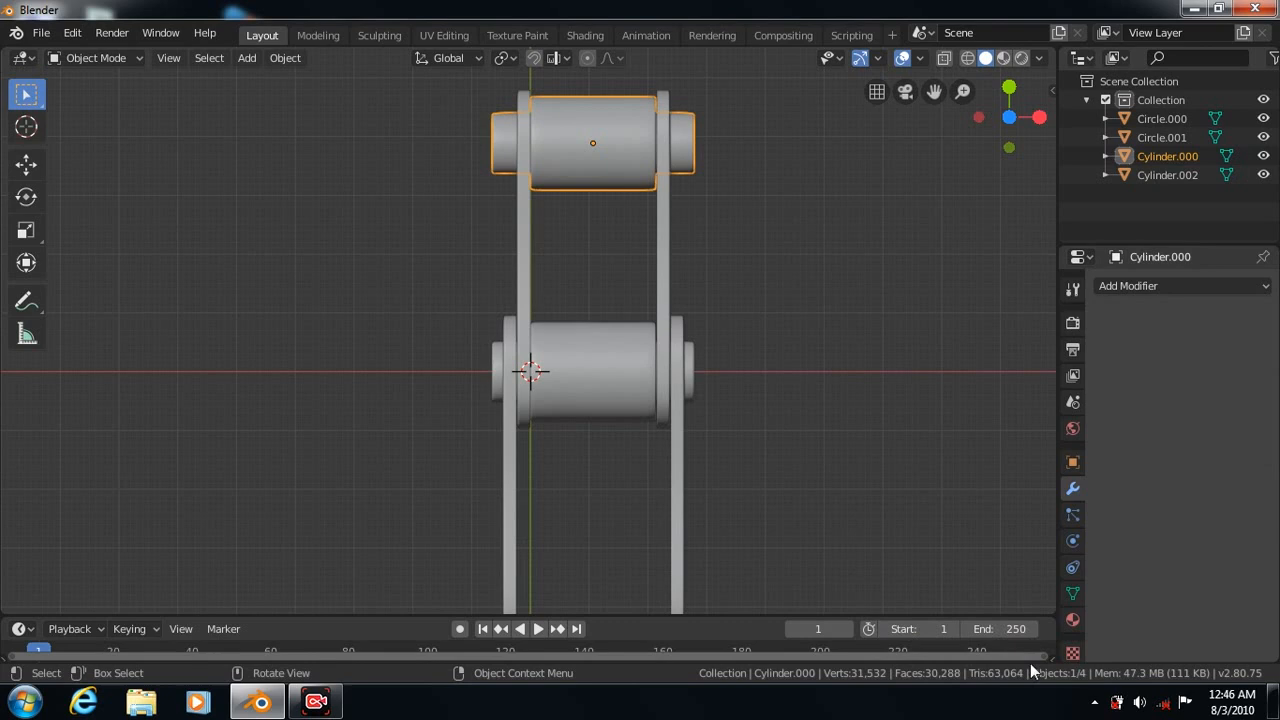
Join both plate pairs and both pin-and-roller objects into a single chain link object
shift+click(663, 295)
shift+click(510, 340)
shift+click(578, 350)
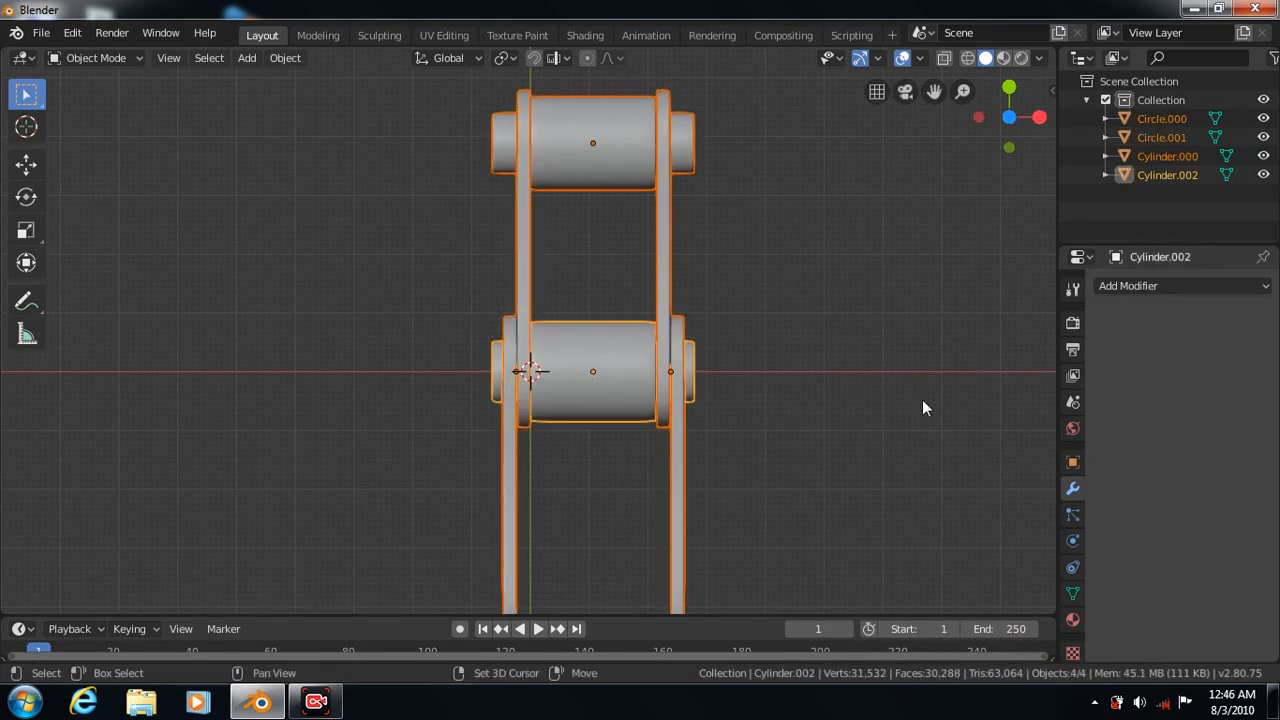
key(ctrl+j)
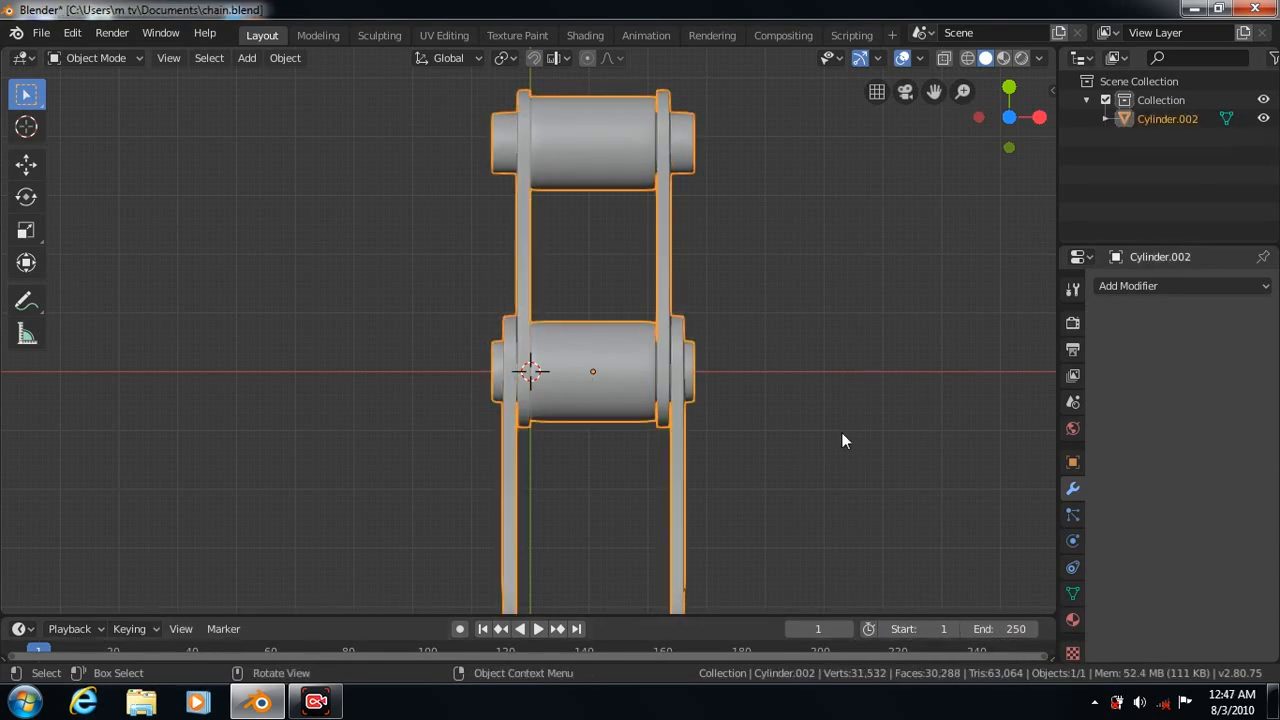
Add an Array modifier to the joined chain link and set its relative X offset to 0.8
scroll(782, 314, down, 3)
click(1195, 286)
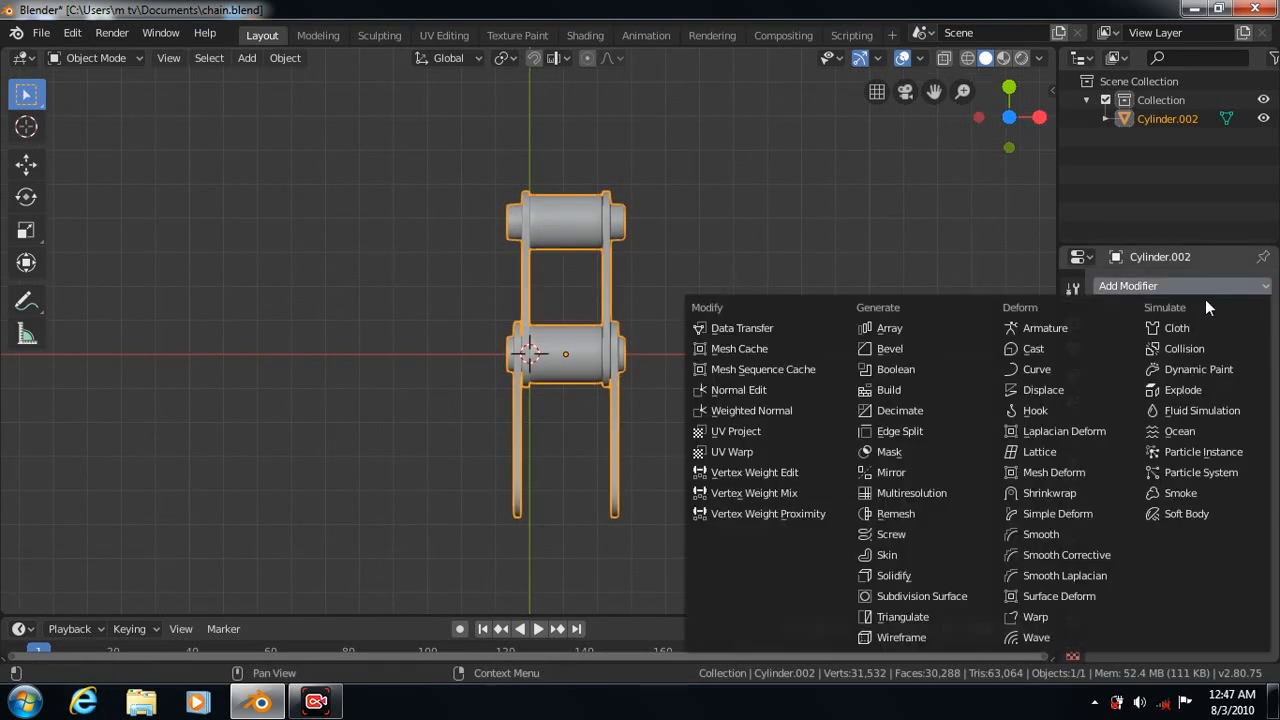
click(888, 327)
click(1191, 437)
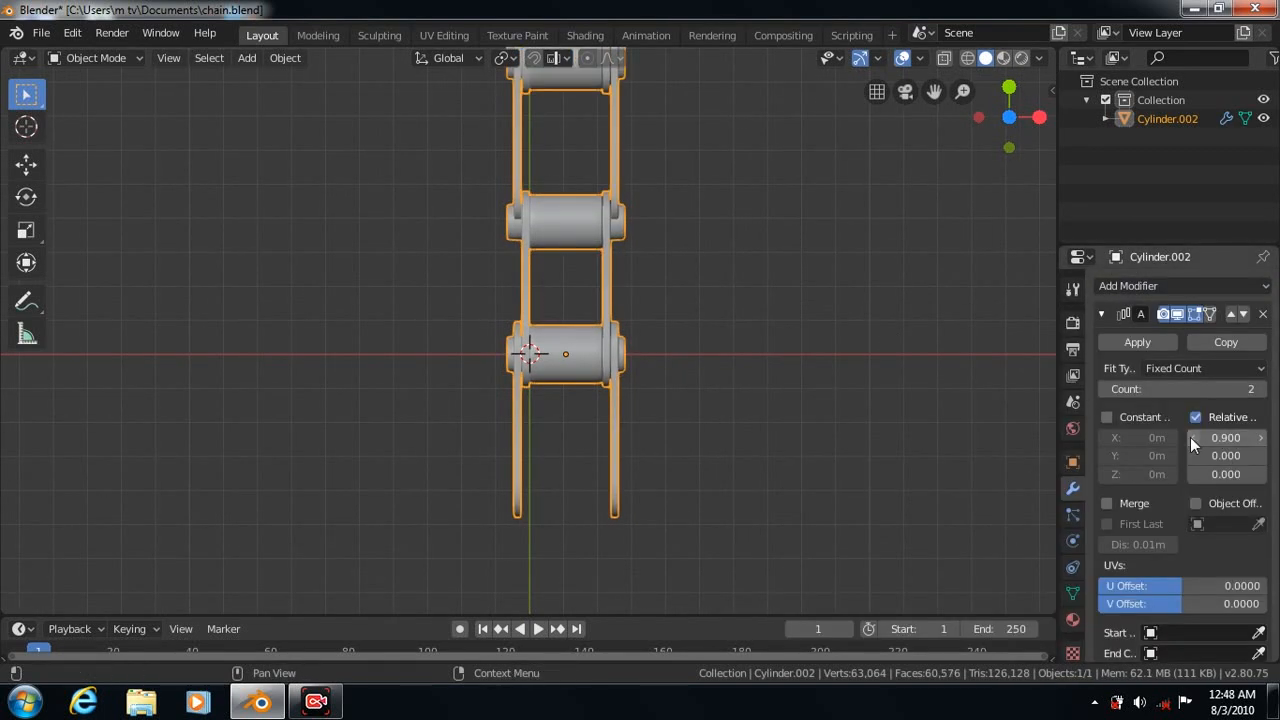
click(1190, 437)
key(KP_3)
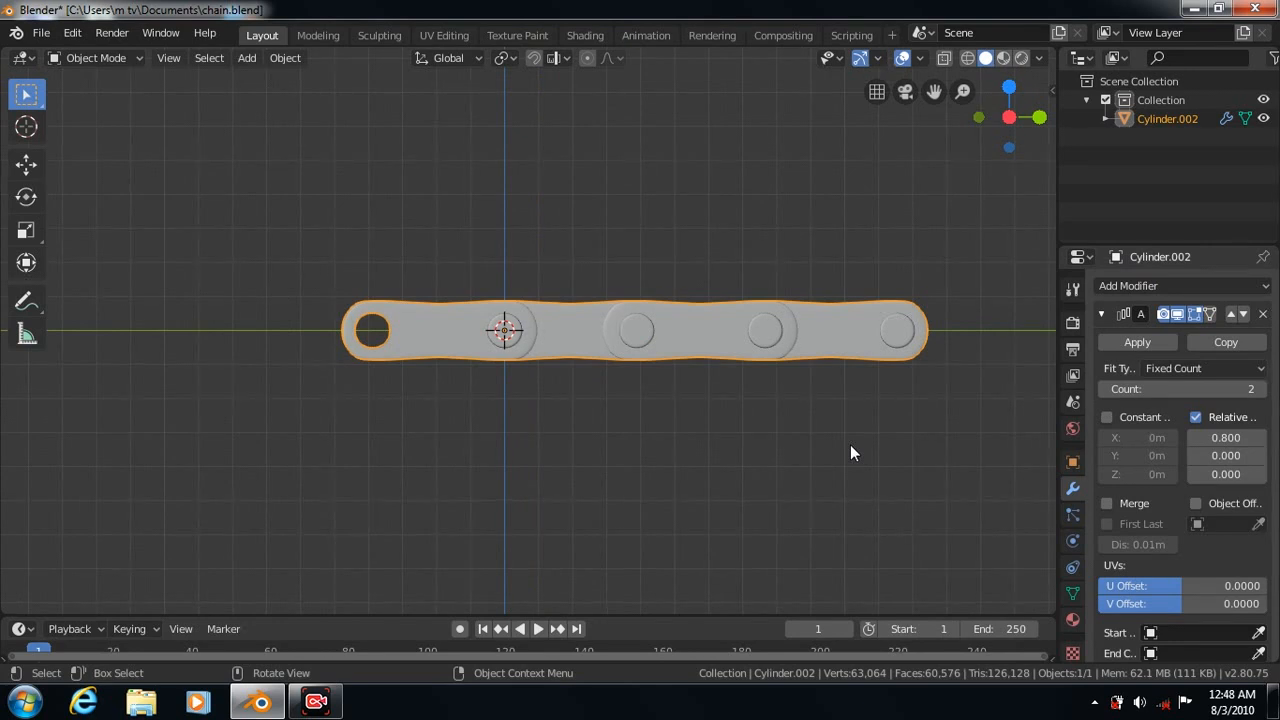
key(KP_2)
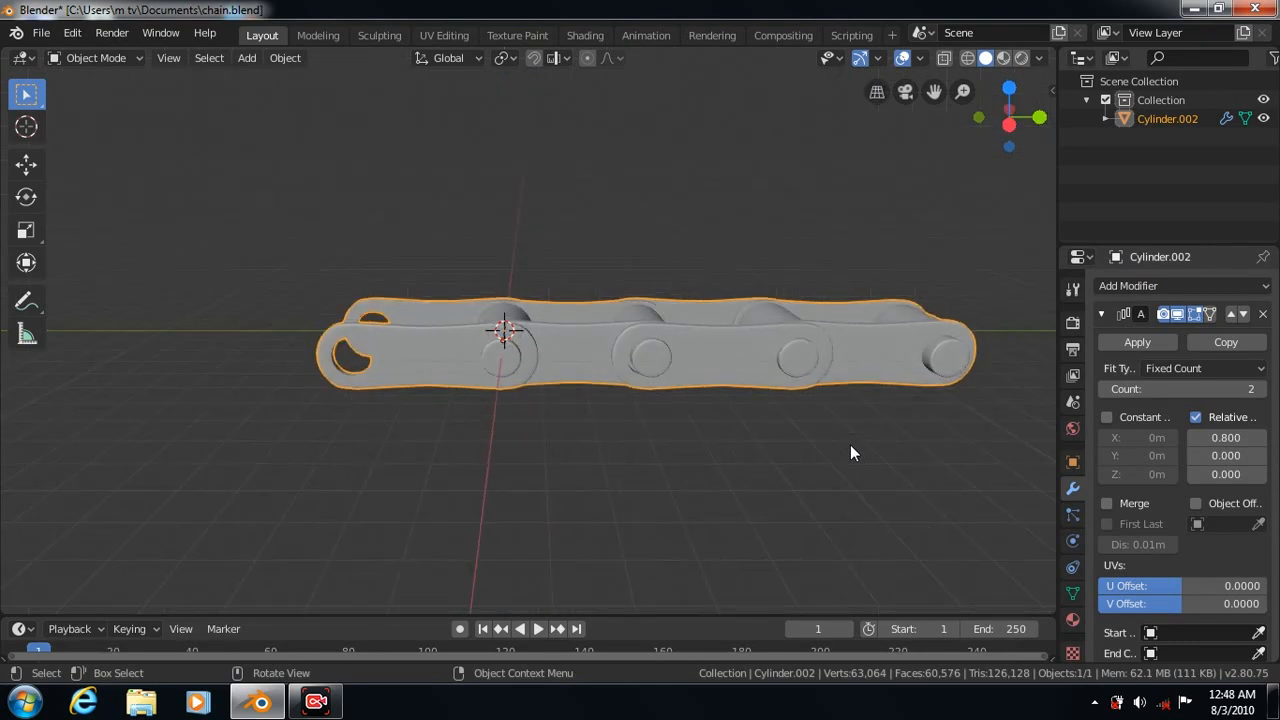
Try a relative X offset of 0.75 for the chain link's array and undo it
click(1220, 437)
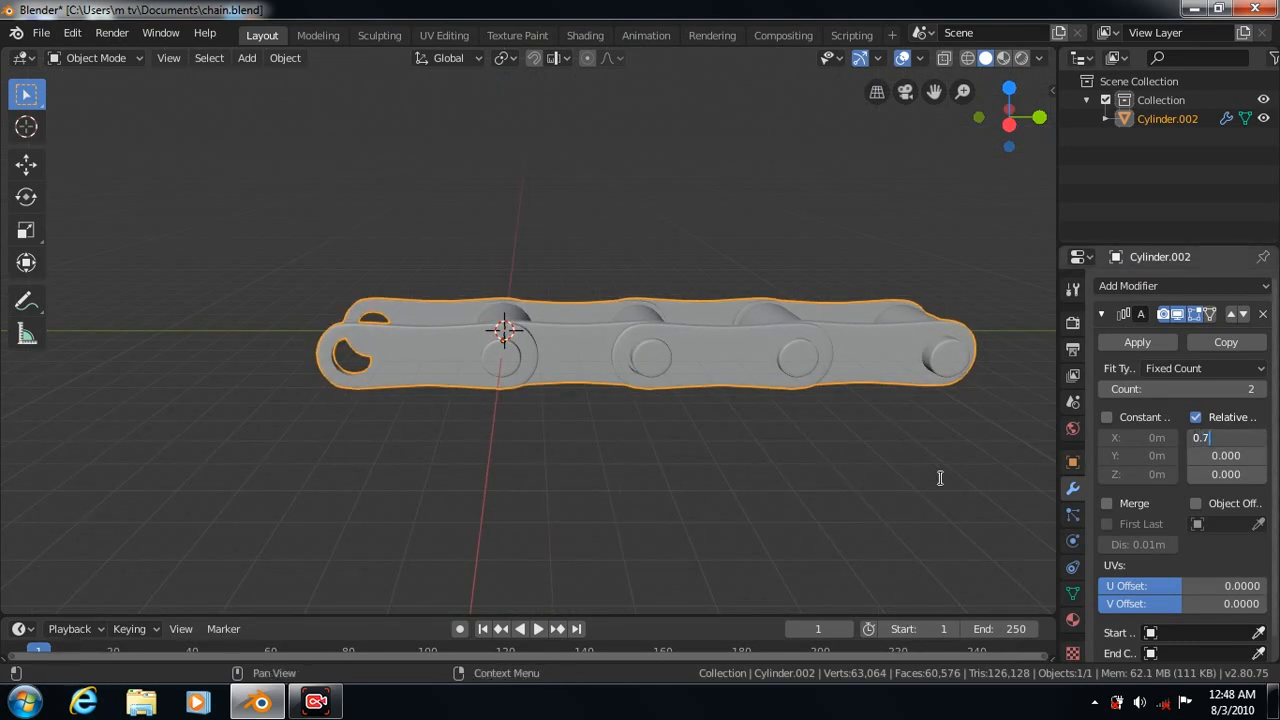
key(Return)
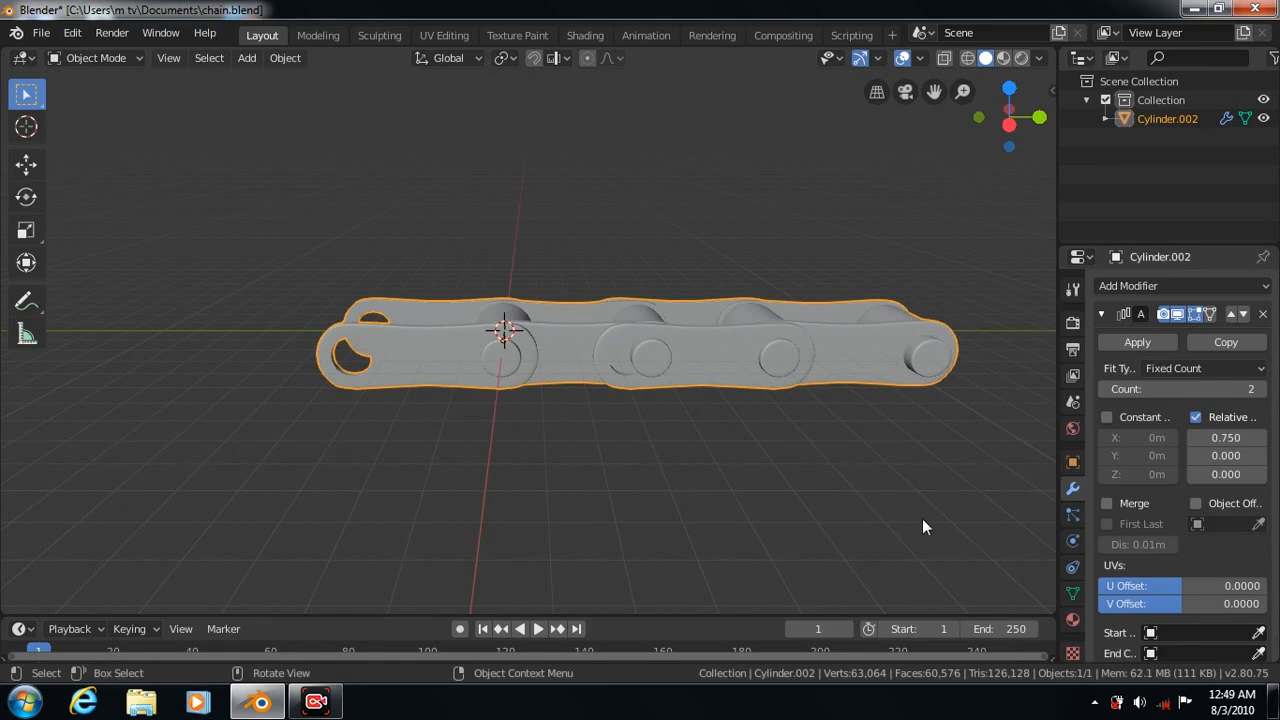
key(ctrl+z)
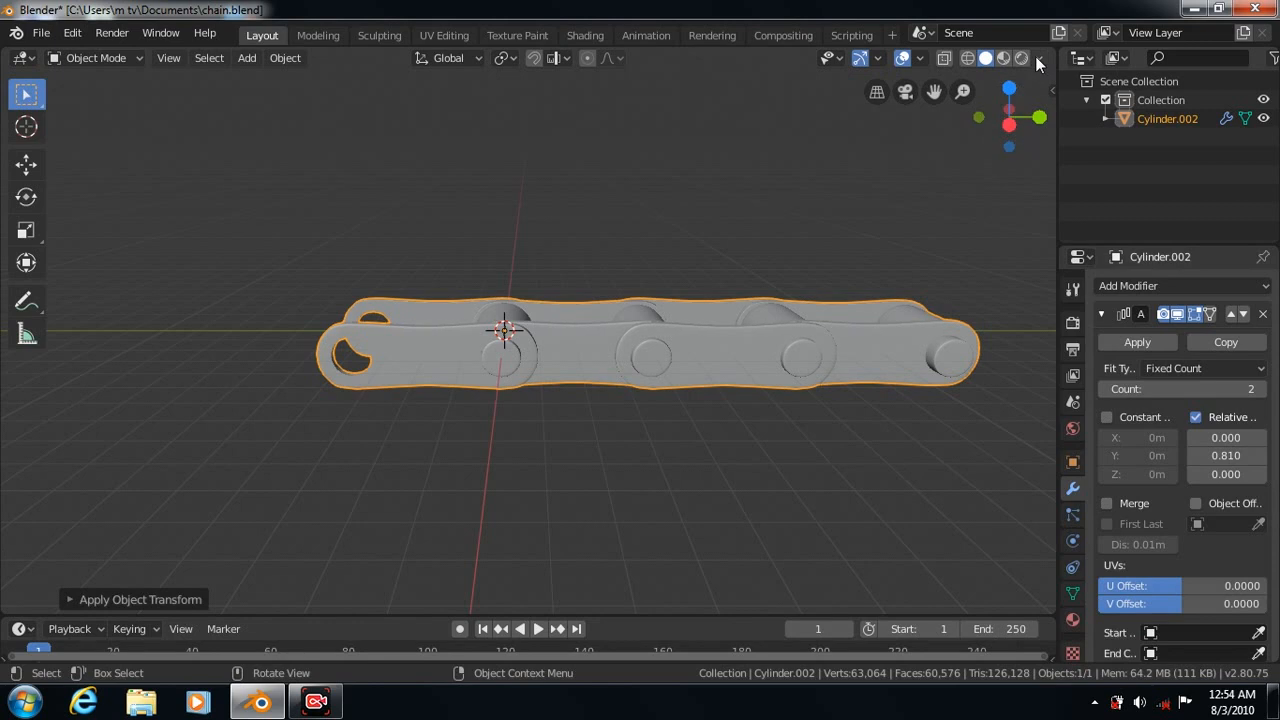
Switch the viewport lighting to MatCap, try the gold material, settle on the shiny silver metal one, and deselect the chain
click(1038, 58)
click(1020, 146)
click(991, 198)
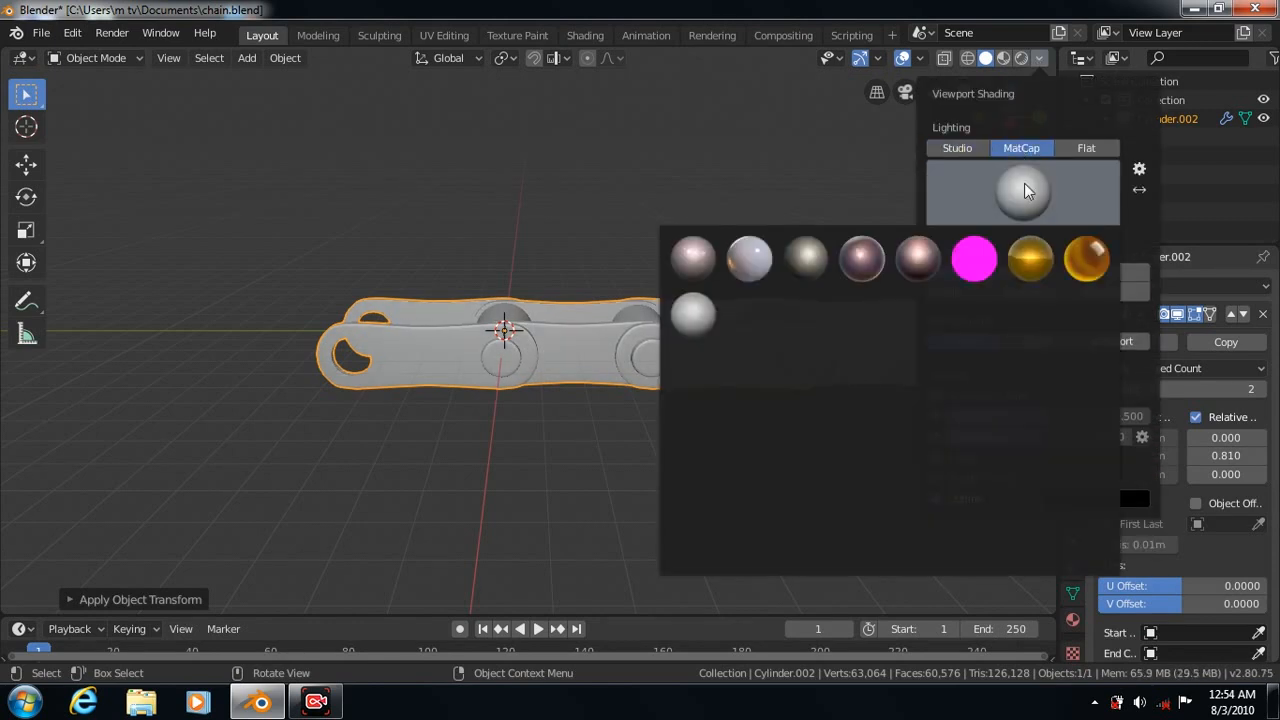
click(1030, 258)
click(1058, 189)
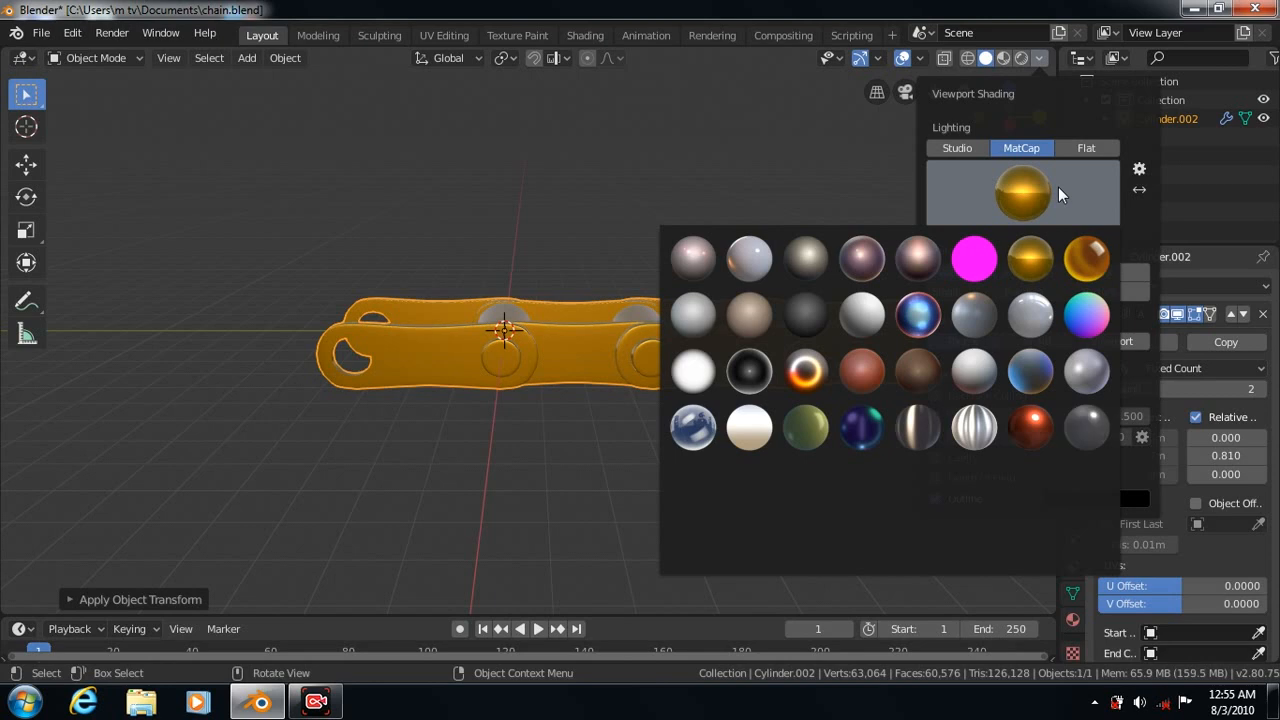
click(693, 485)
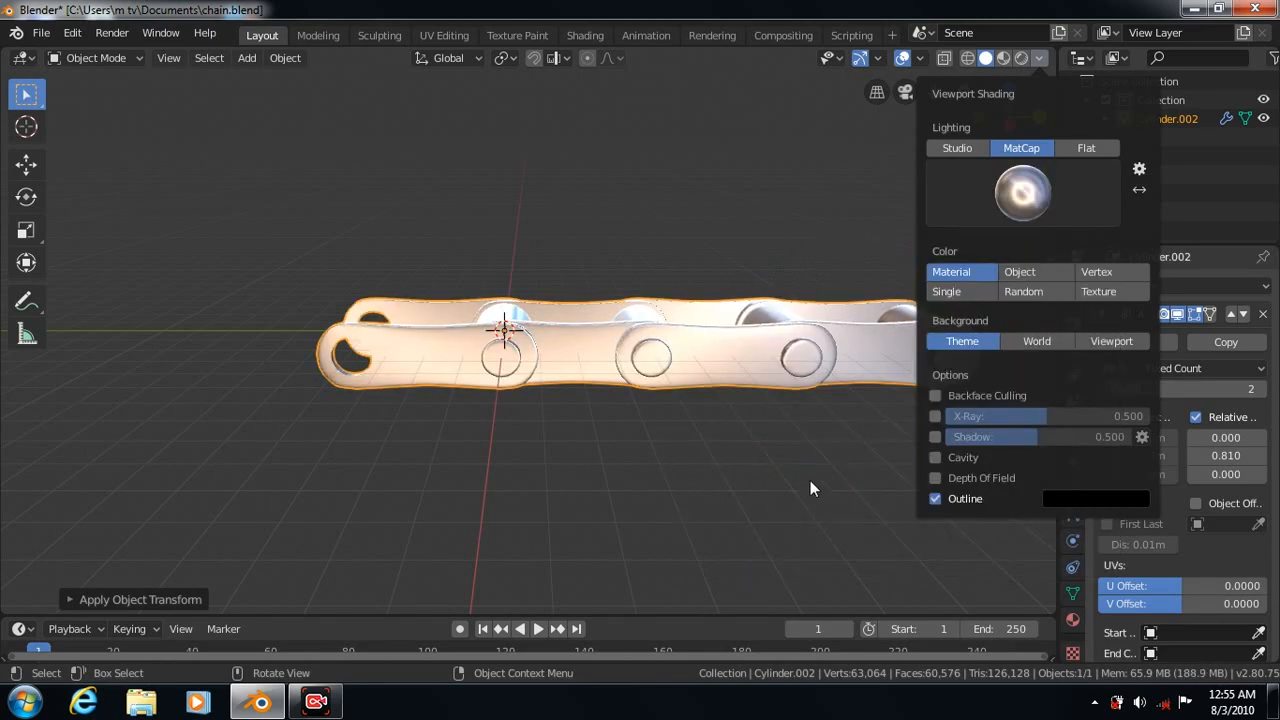
click(733, 440)
Raise the chain's array count to 12 and bring the full length of the chain into view
middle_drag(731, 472, 760, 440)
click(1262, 389)
click(1262, 389)
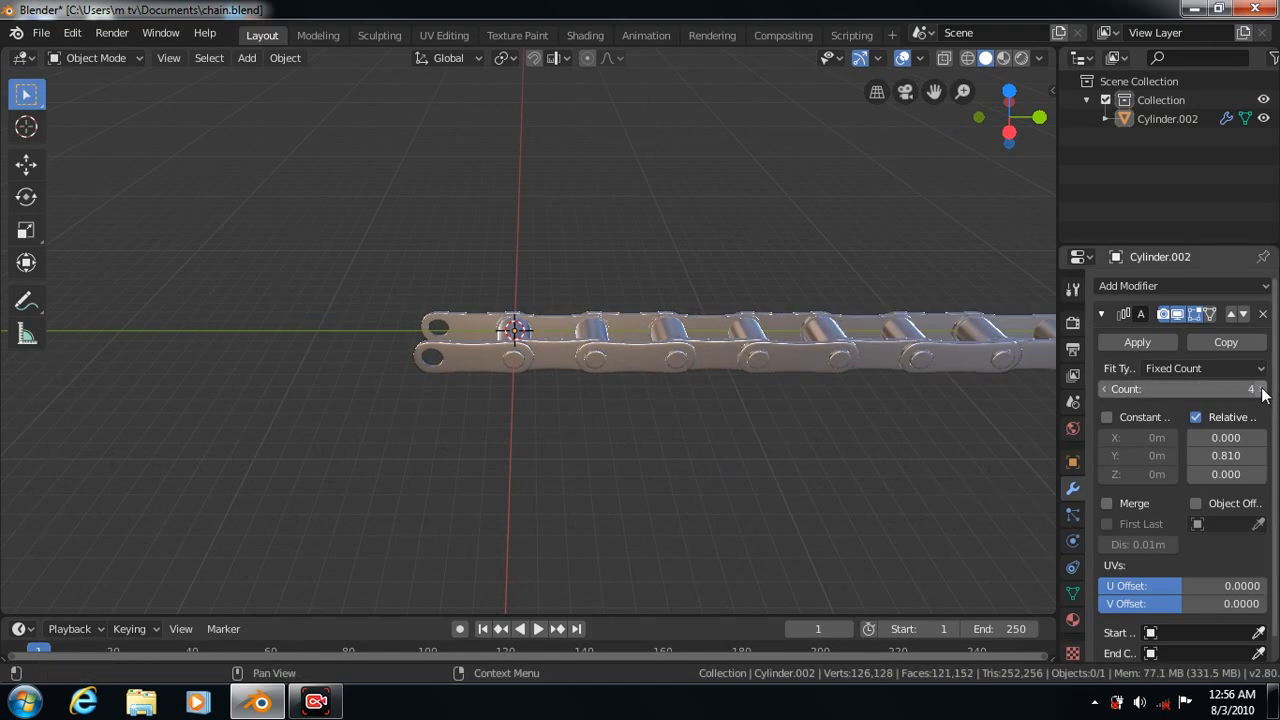
click(1262, 389)
click(1262, 389)
click(1261, 389)
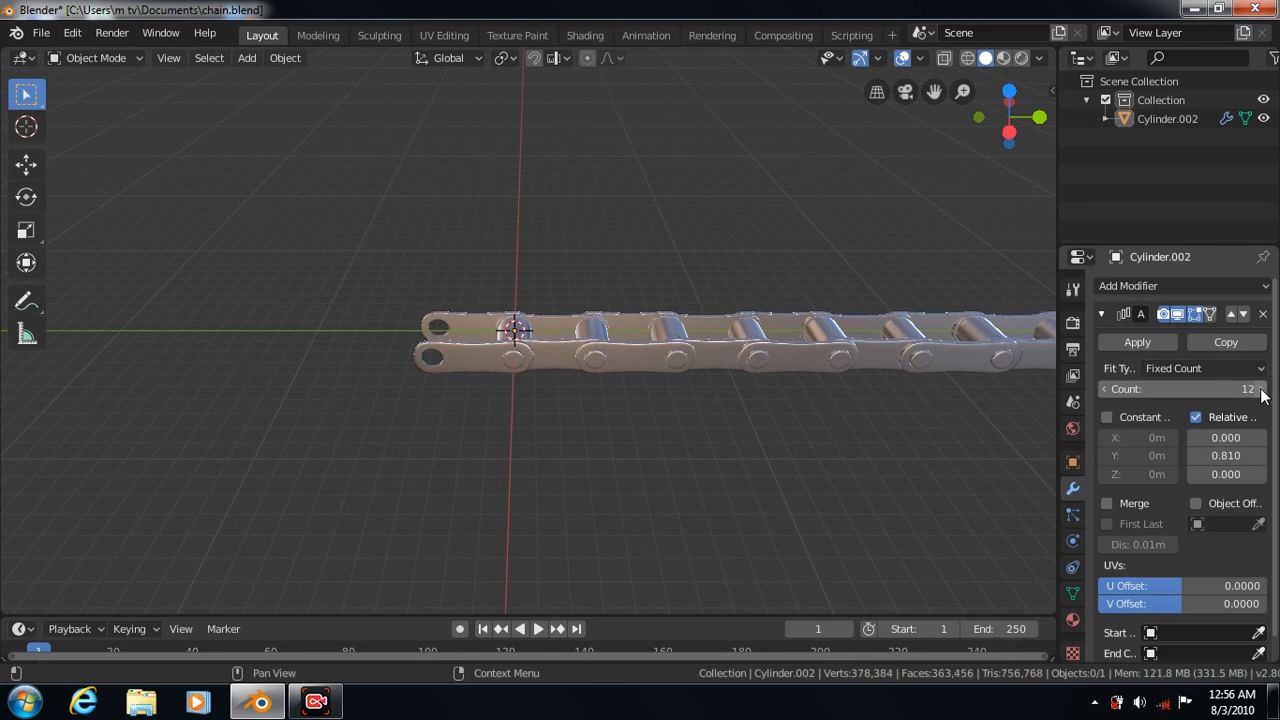
scroll(632, 490, down, 2)
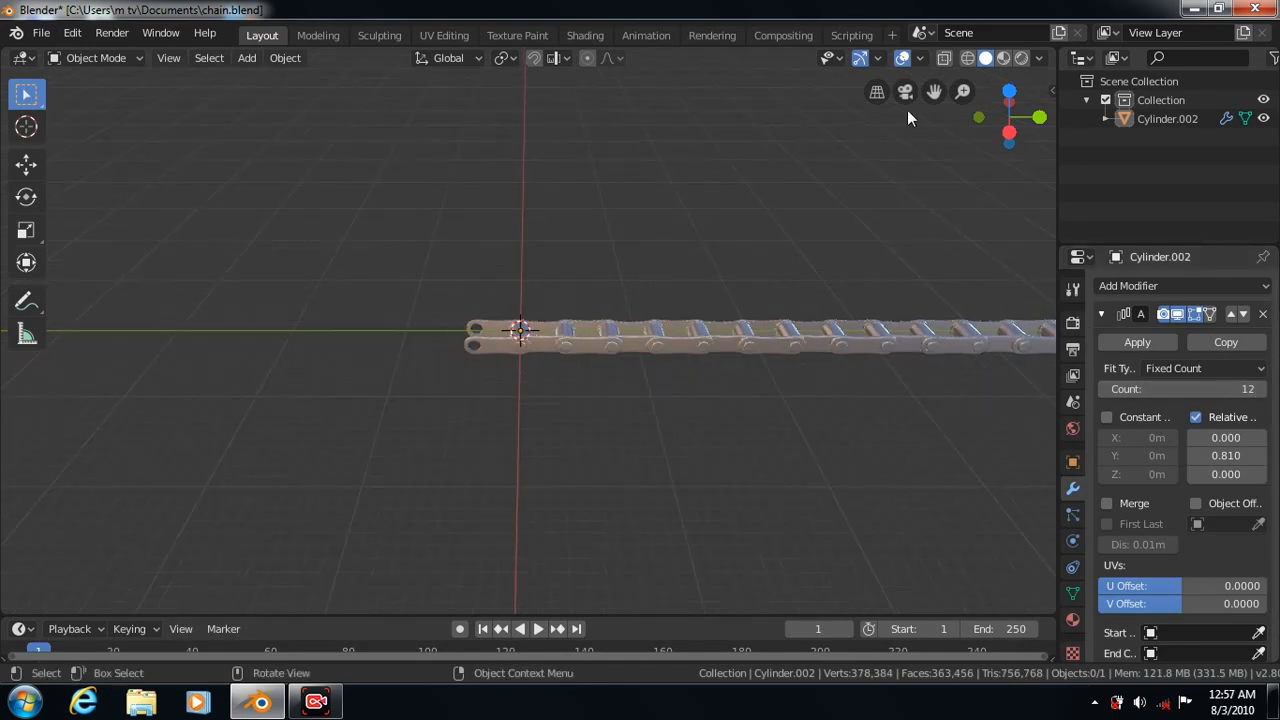
drag(933, 91, 588, 53)
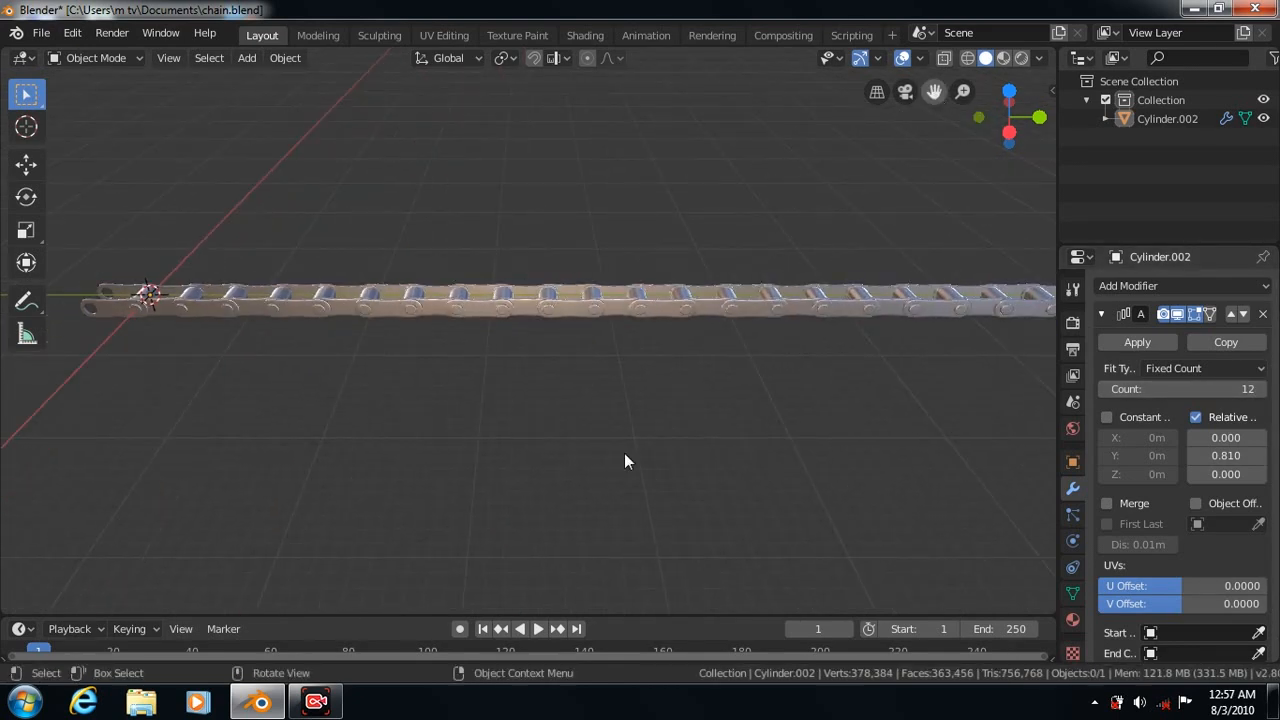
scroll(621, 450, down, 2)
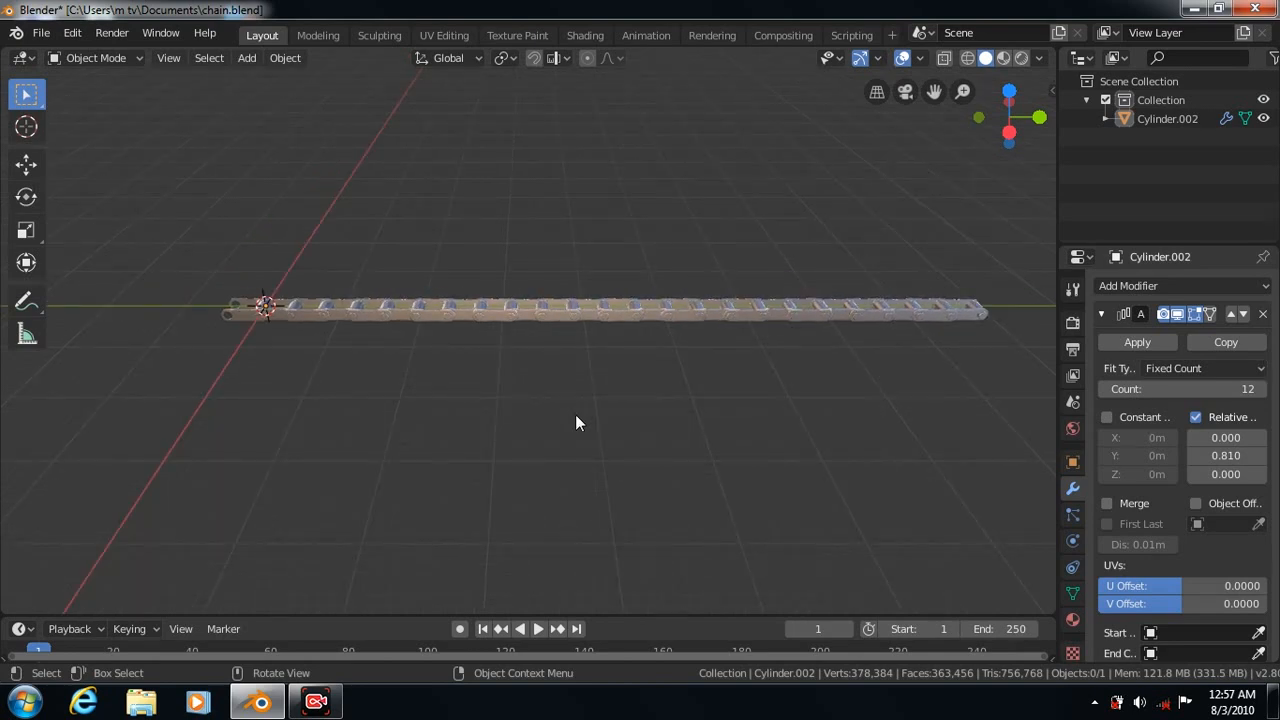
middle_drag(575, 422, 624, 418)
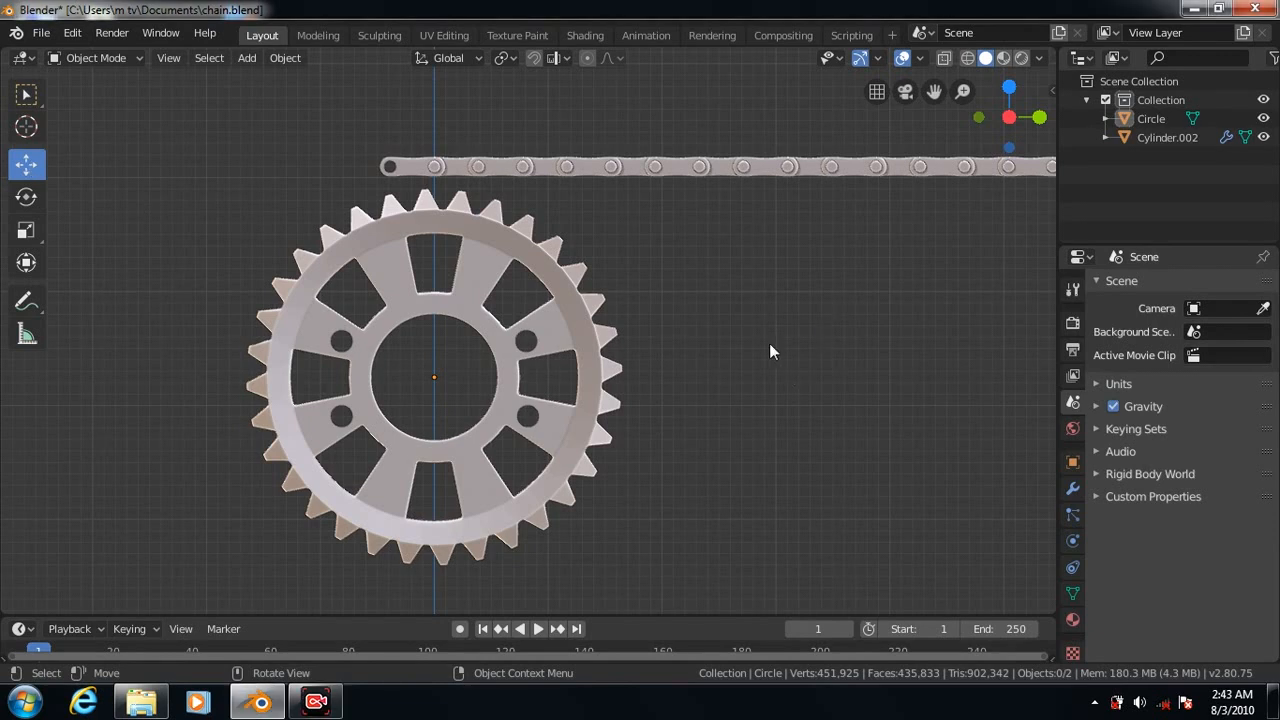
Examine the sprocket and the chain above it from the side, from above and around towards the chain's end
middle_drag(820, 346, 814, 509)
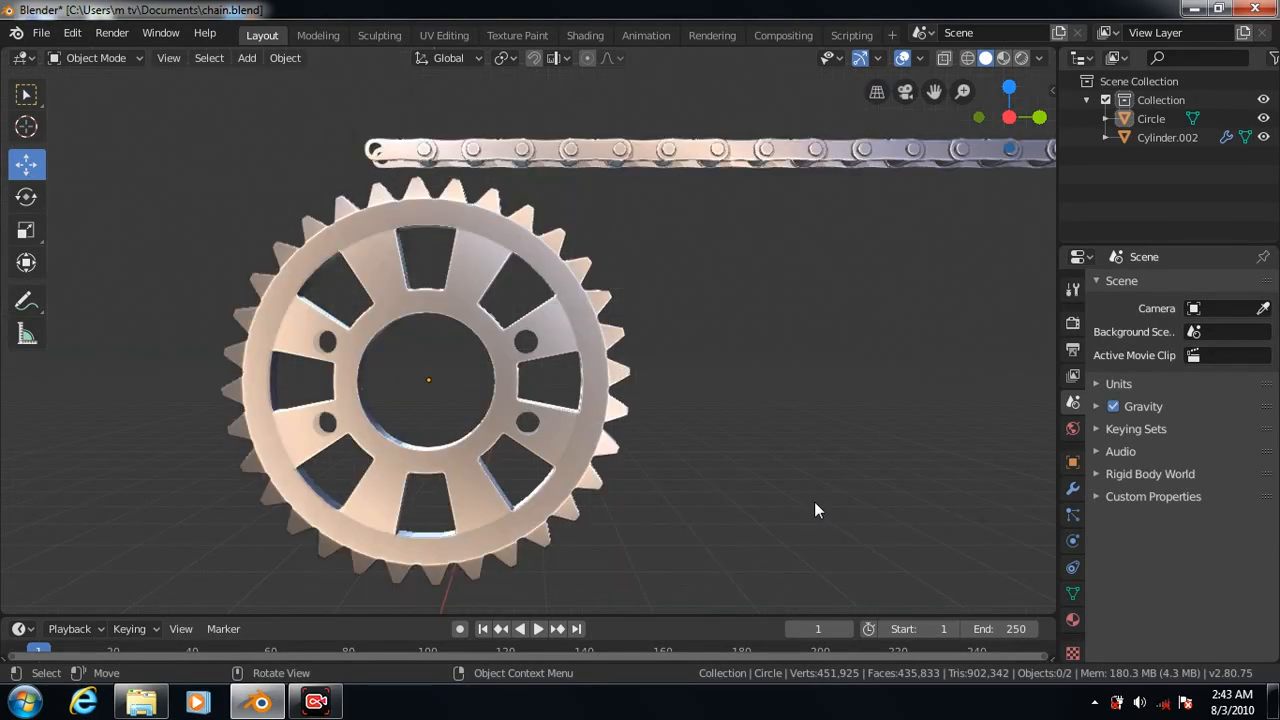
middle_drag(793, 372, 760, 381)
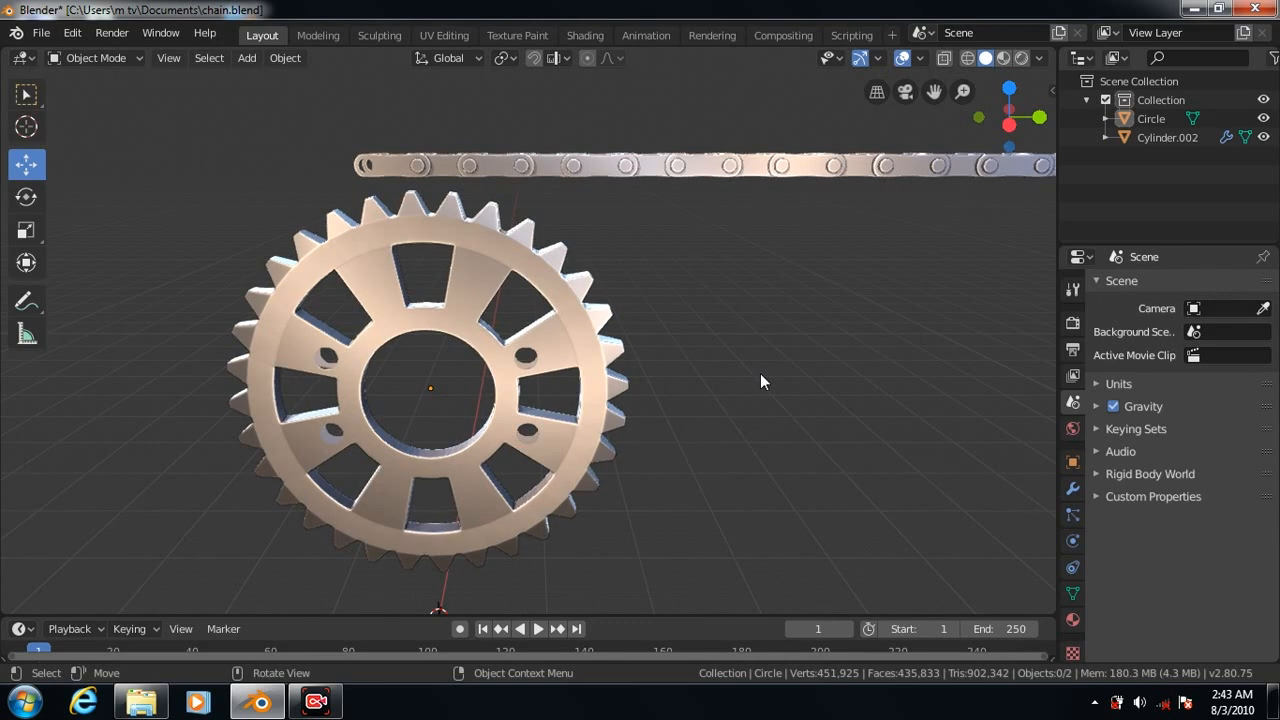
key(KP_8)
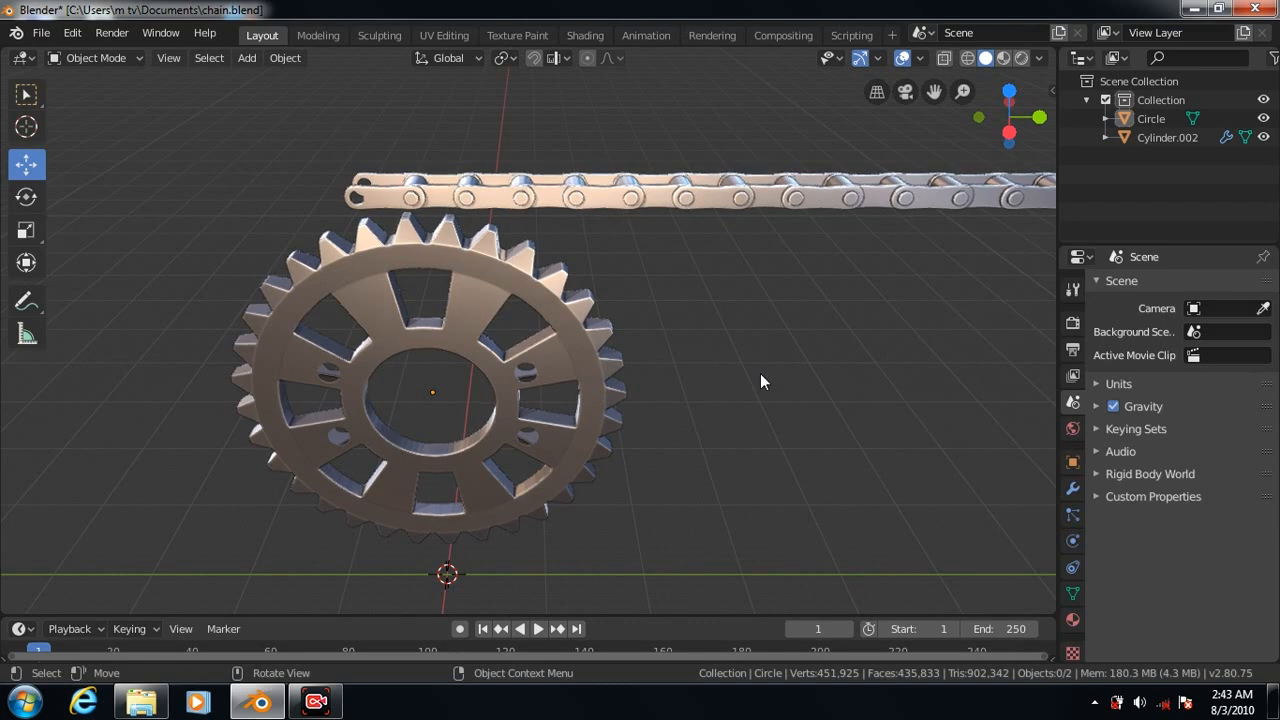
key(KP_6)
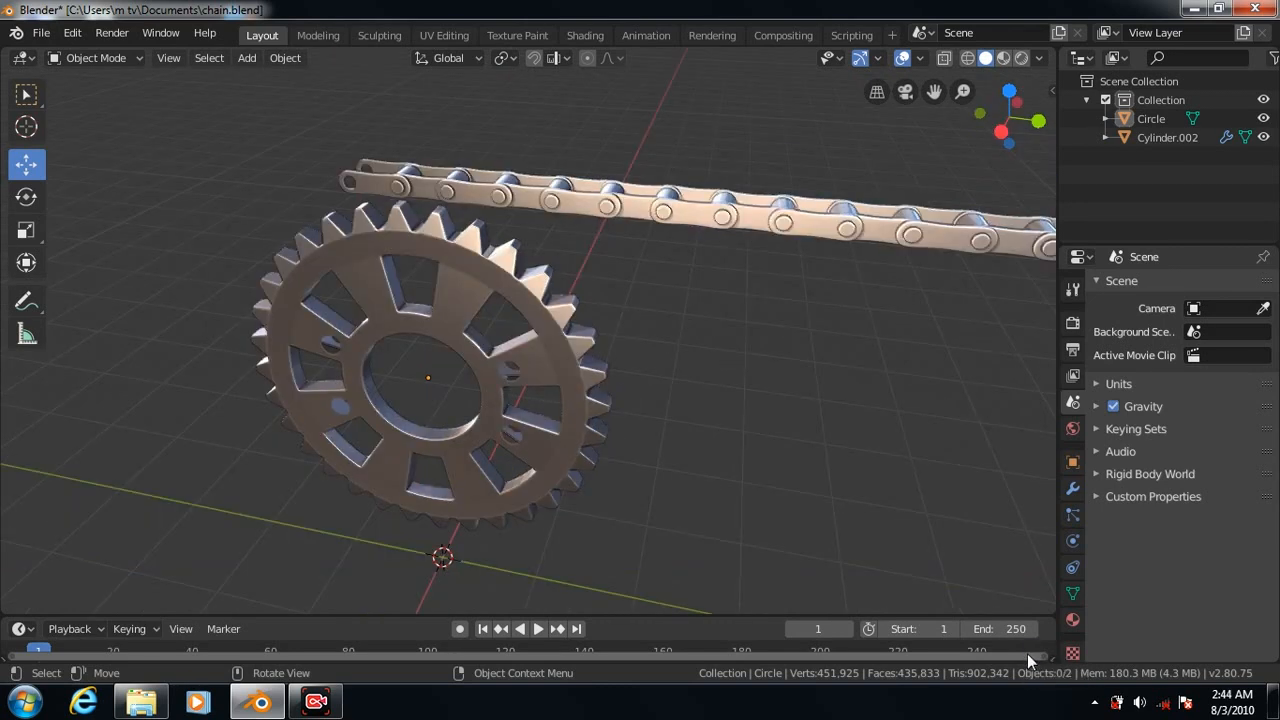
key(KP_6)
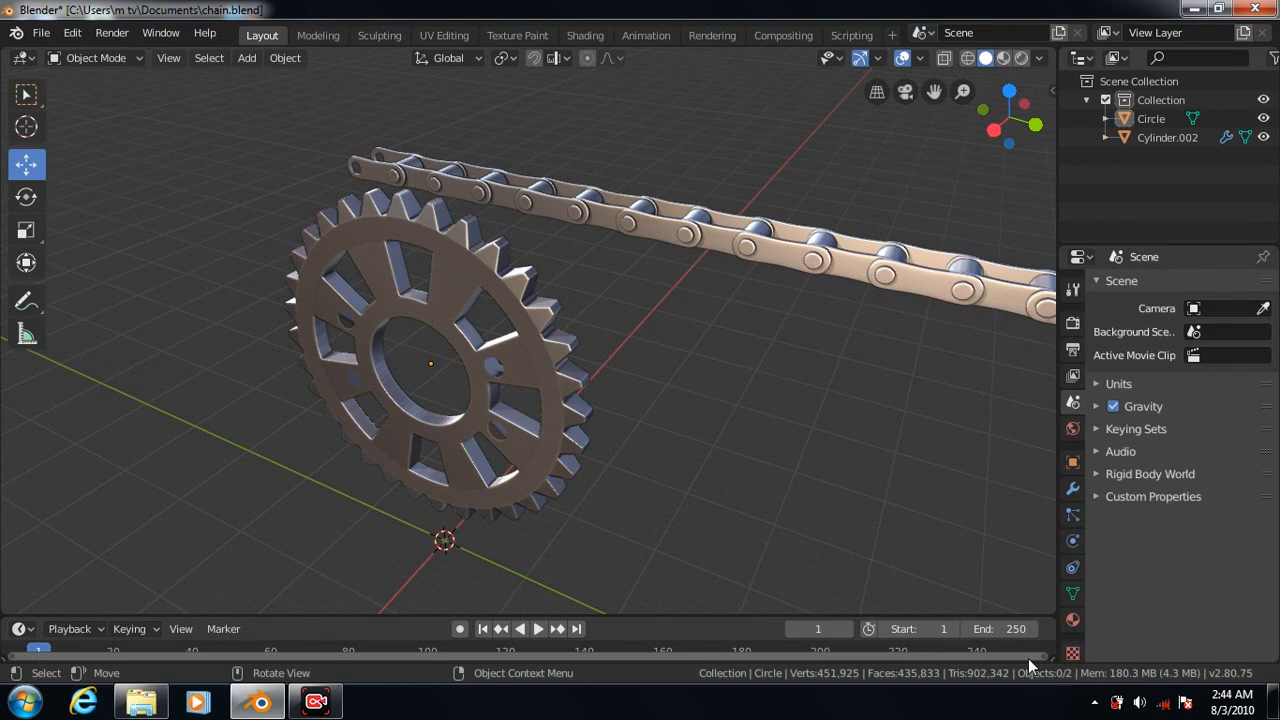
key(KP_6)
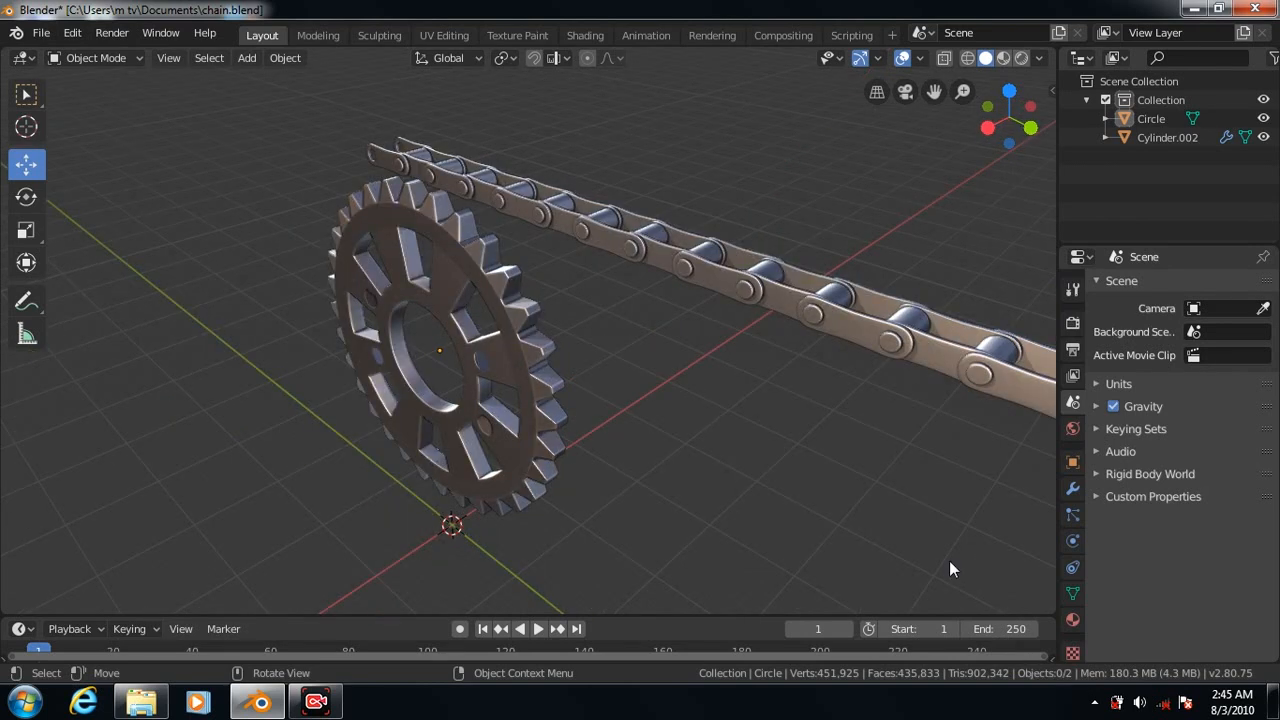
key(KP_6)
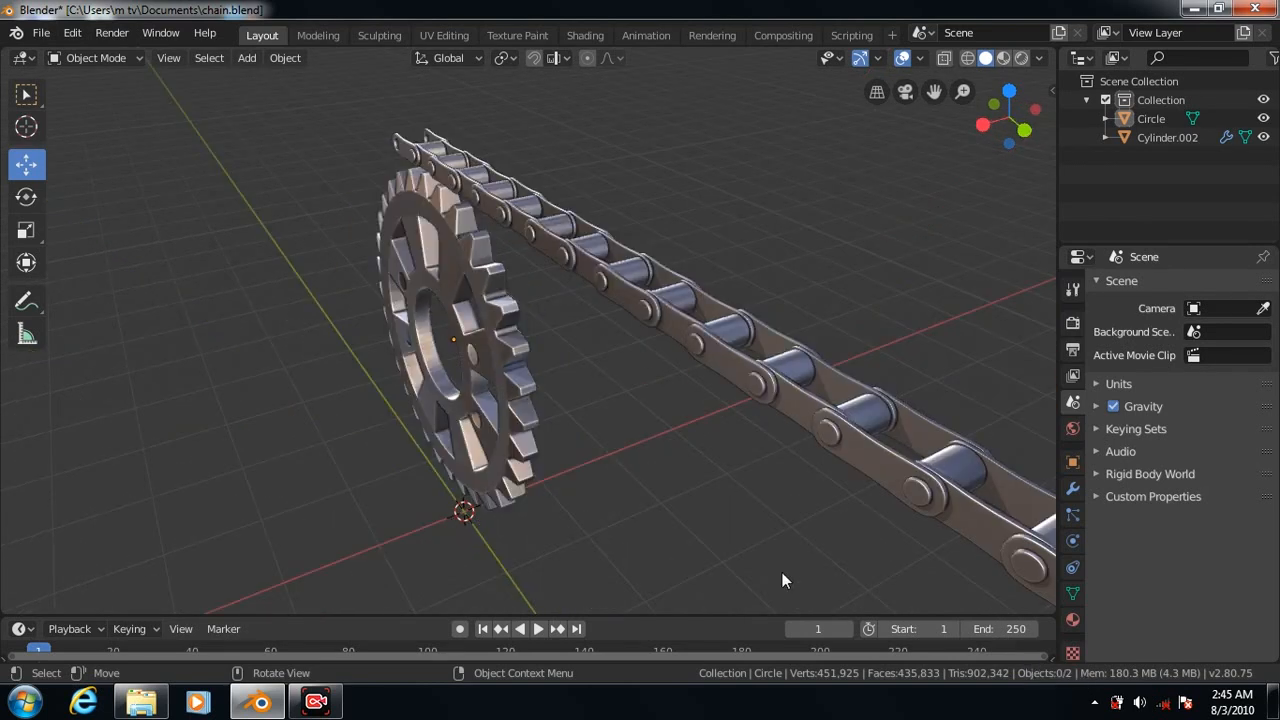
key(KP_6)
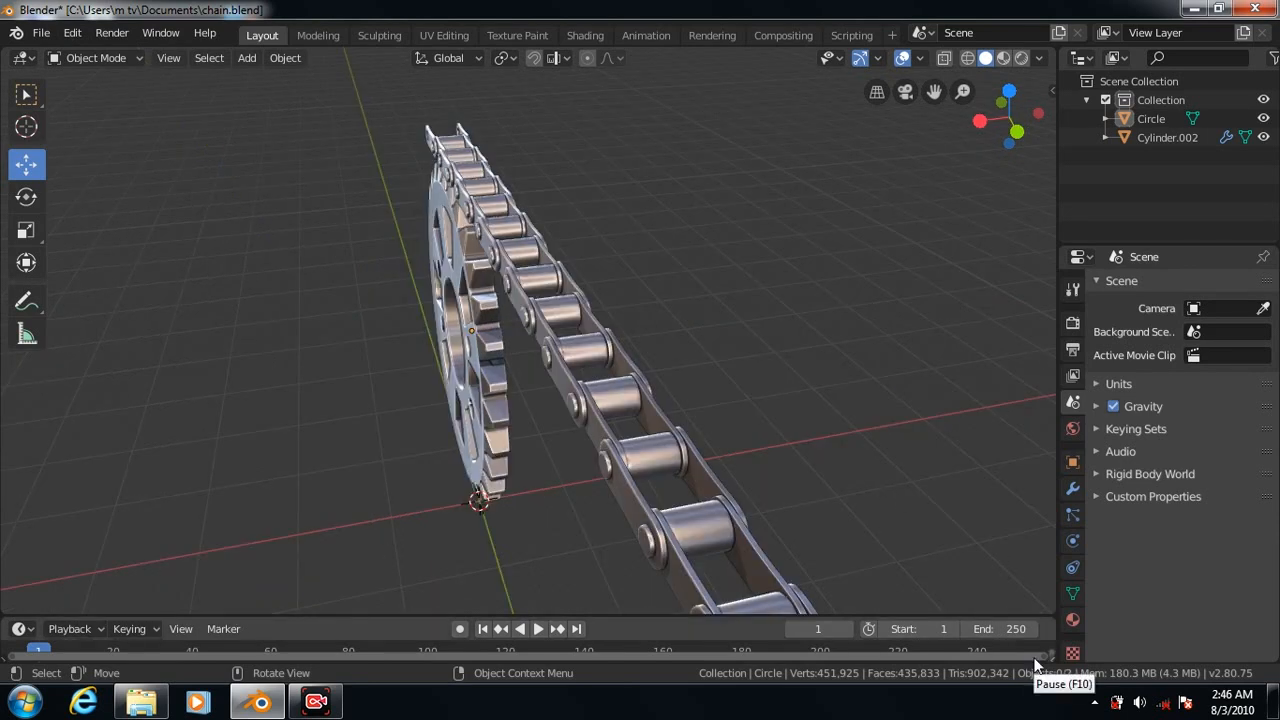
key(KP_6)
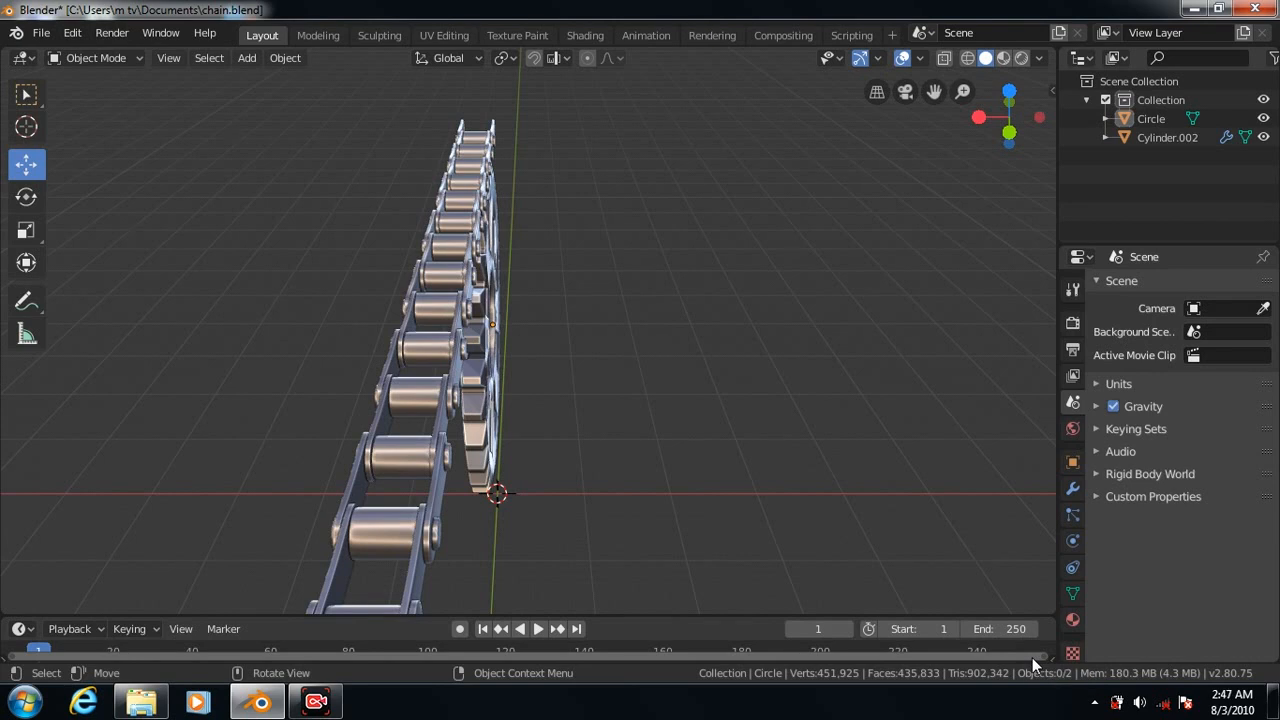
key(KP_6)
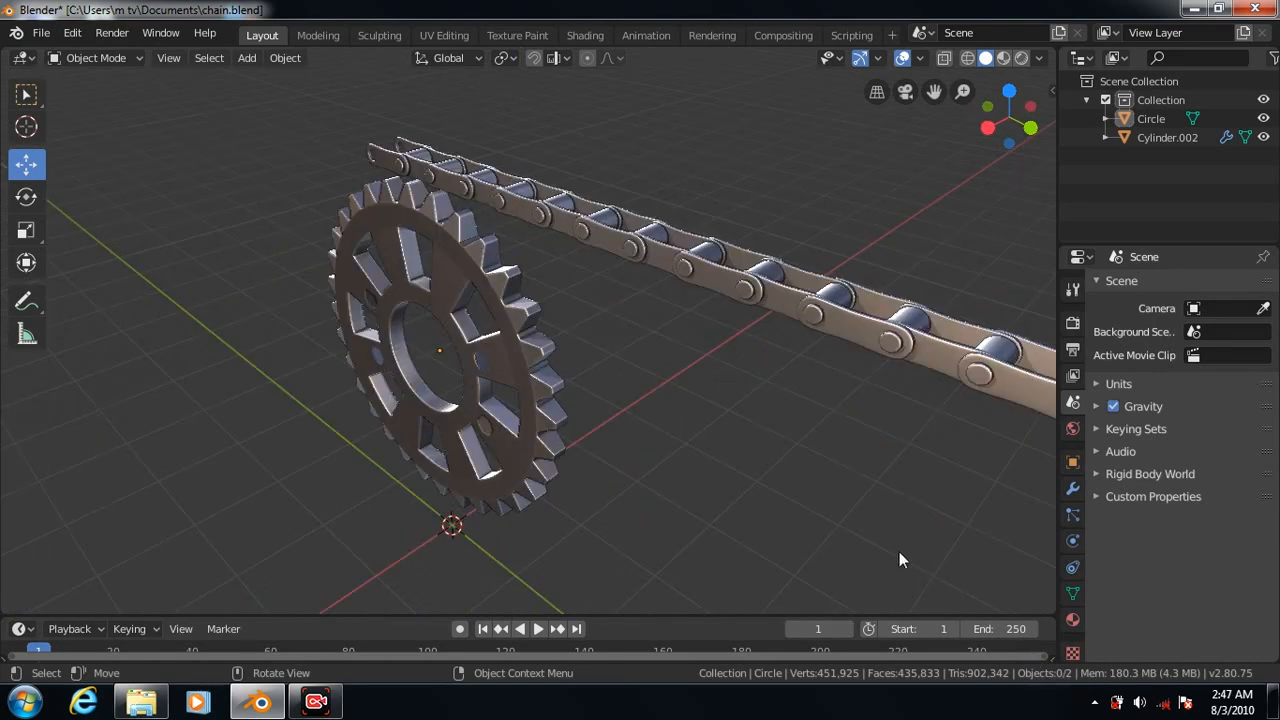